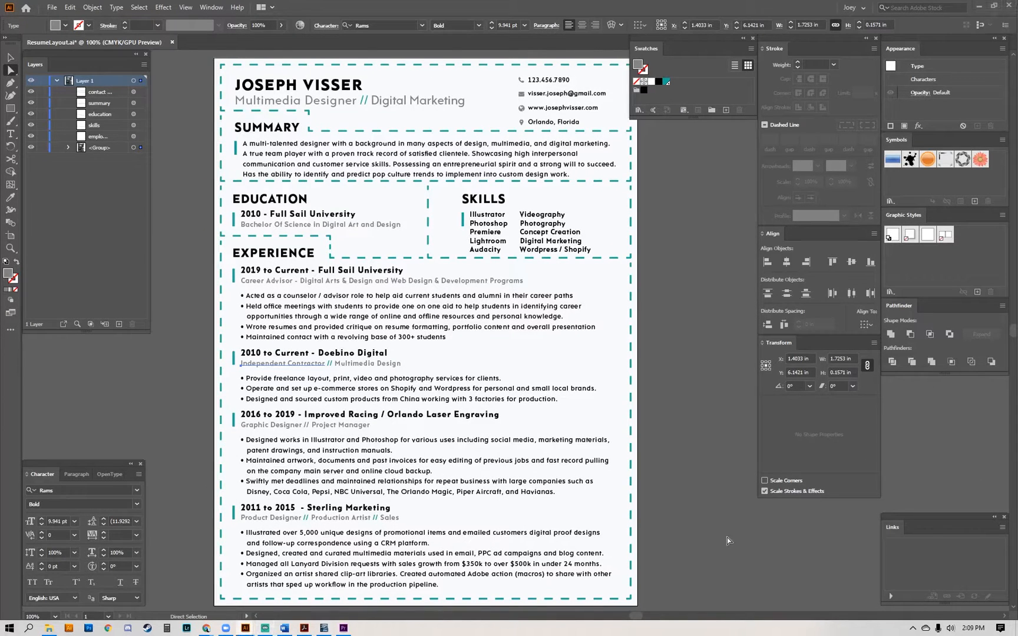
Create a new one-artboard Letter document named Resume, 8.5 by 11 in, portrait, with no bleed.
key(ctrl+n)
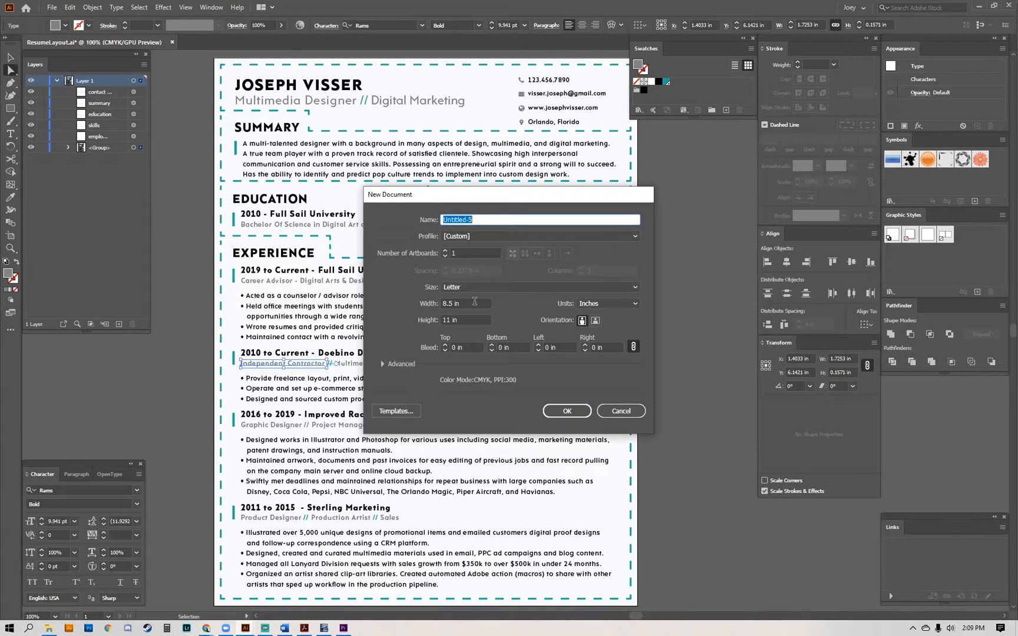
key(Tab)
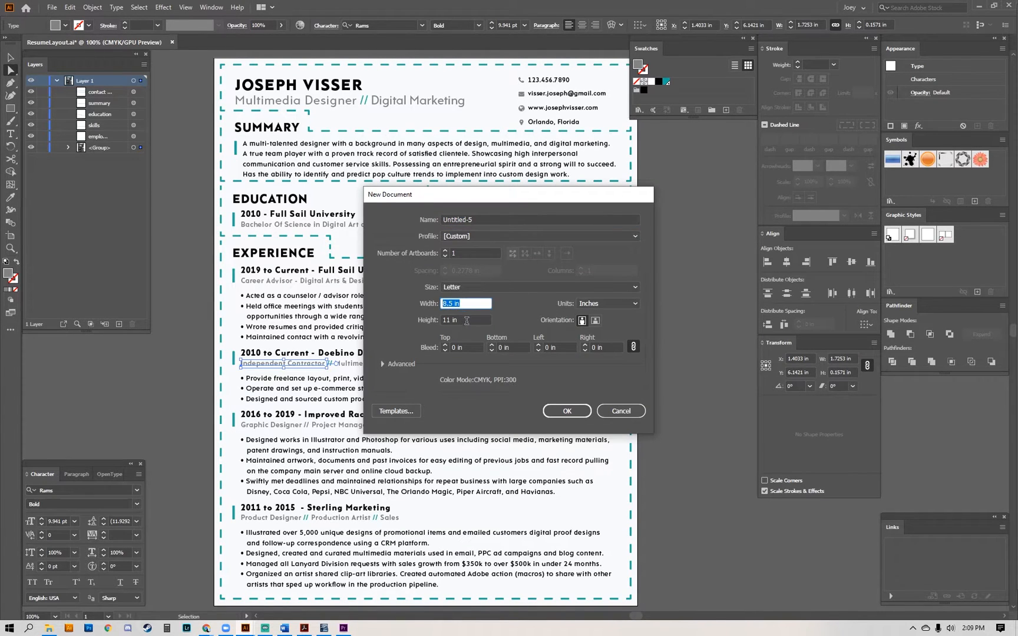
key(Tab)
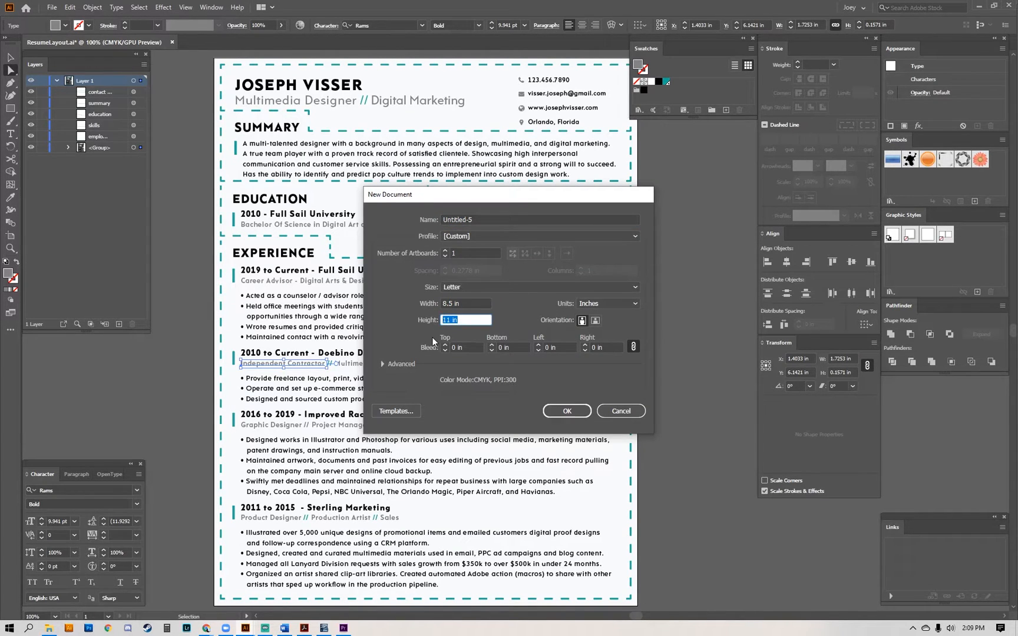
click(488, 220)
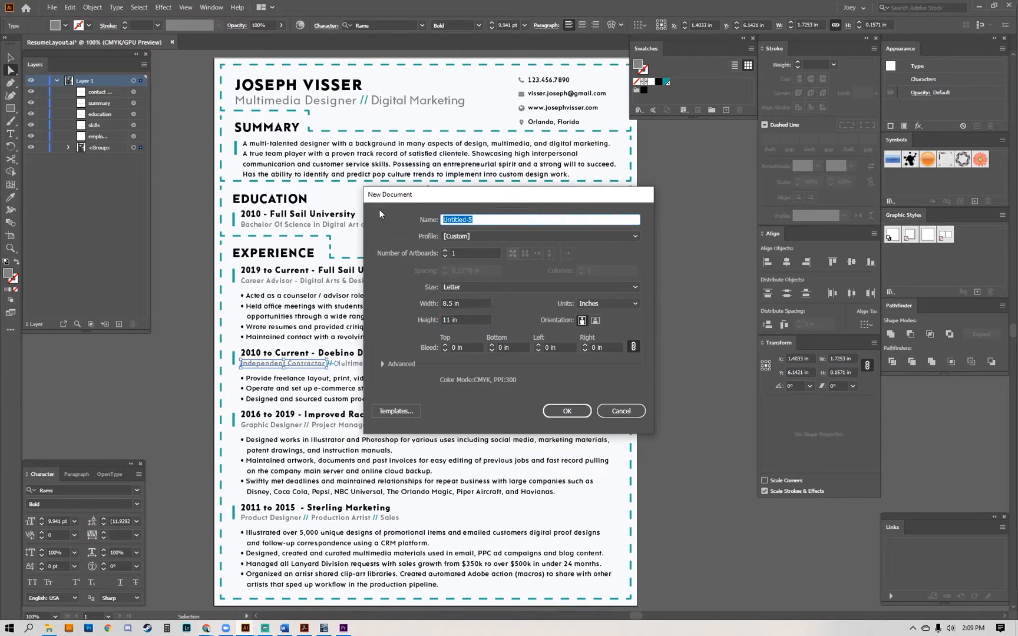
text(Resume)
click(562, 410)
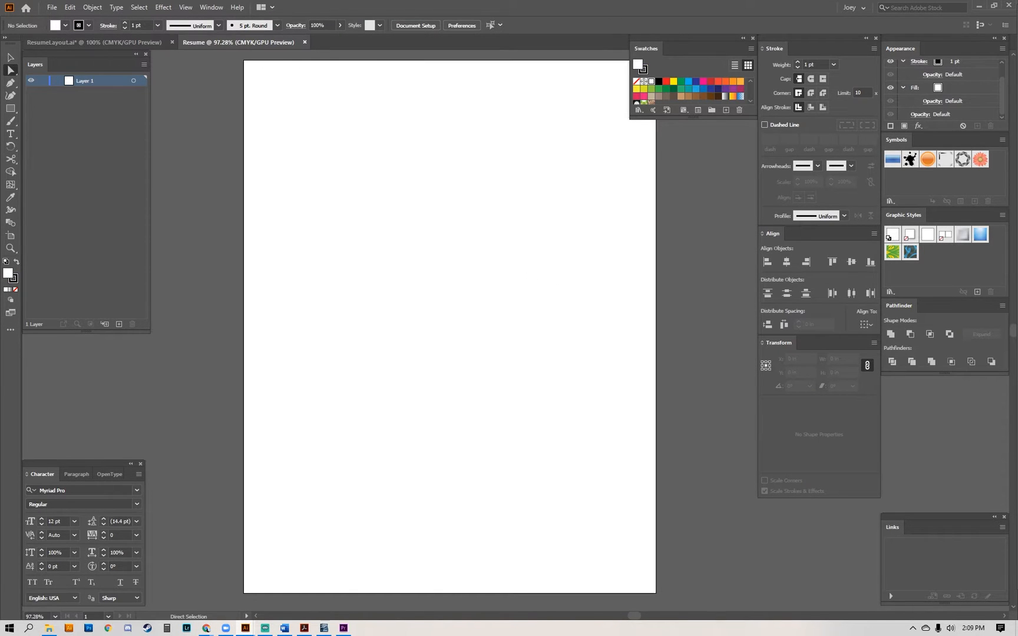
Paste the copied résumé outline, with the name and section headings, as a point text block in the Resume document.
key(ctrl+Tab)
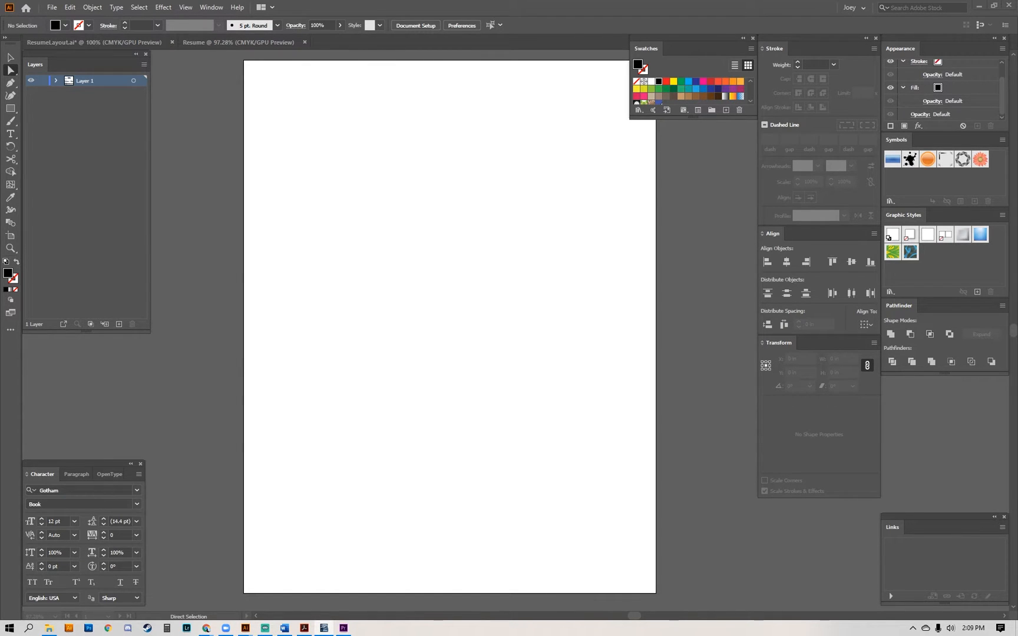
key(ctrl+Tab)
key(t)
click(387, 216)
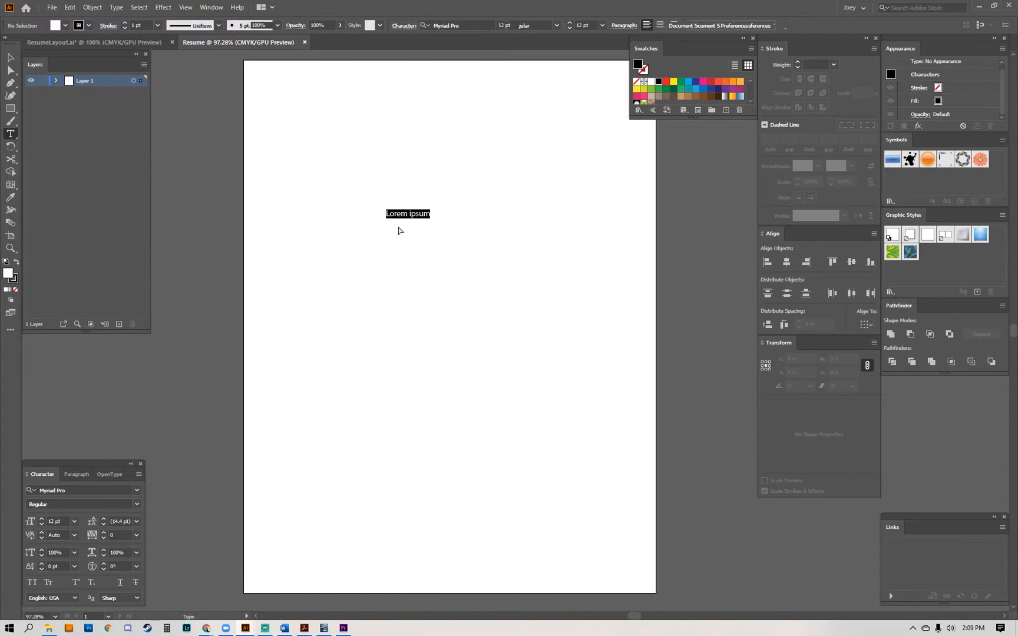
key(Escape)
click(470, 233)
drag(469, 222, 468, 317)
key(a)
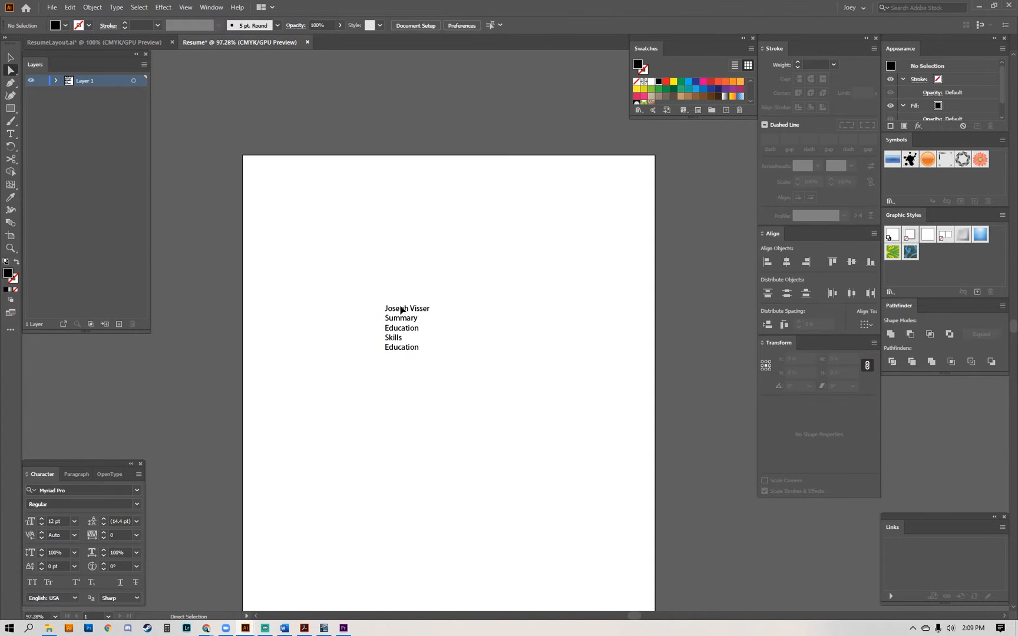
Duplicate the outline text block just below itself and replace the copy's entire text with Summary.
drag(401, 308, 399, 372)
triple_click(401, 374)
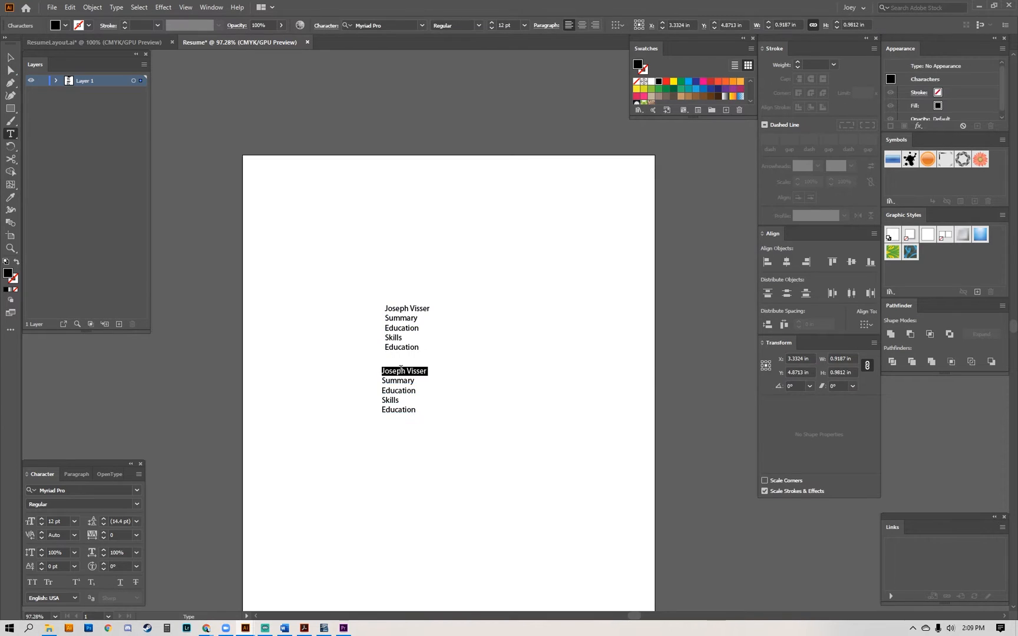
key(ctrl+a)
text(Summary)
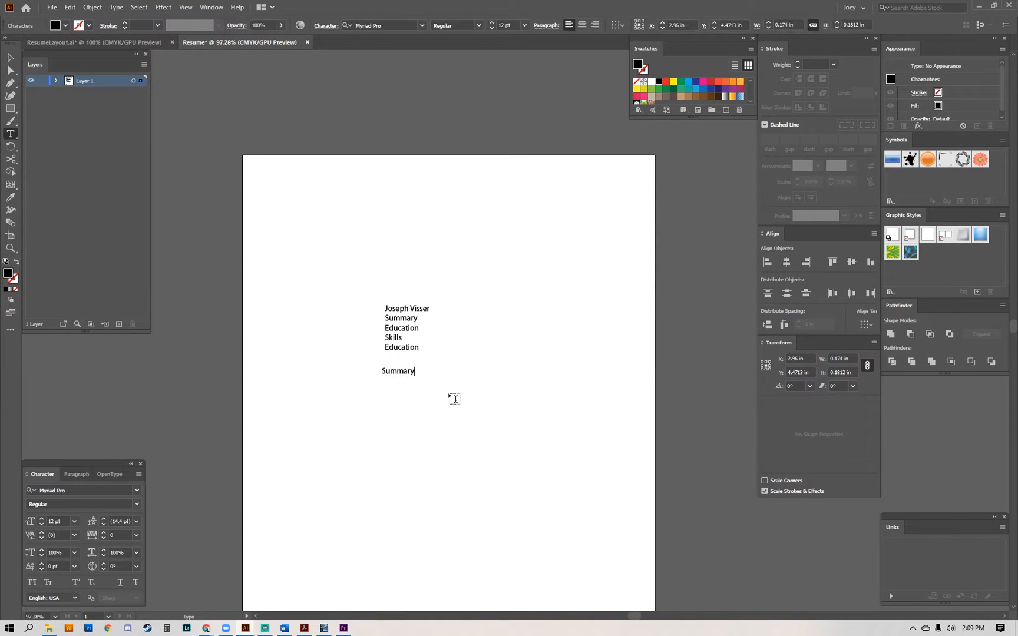
key(Escape)
Duplicate the Summary heading just below itself and change the copy's text to Education.
drag(396, 371, 395, 386)
double_click(395, 384)
double_click(398, 384)
text(Education)
key(Escape)
Duplicate the Education heading just below itself and change the copy's text to Skills.
drag(398, 391, 394, 404)
triple_click(394, 403)
text(Skol)
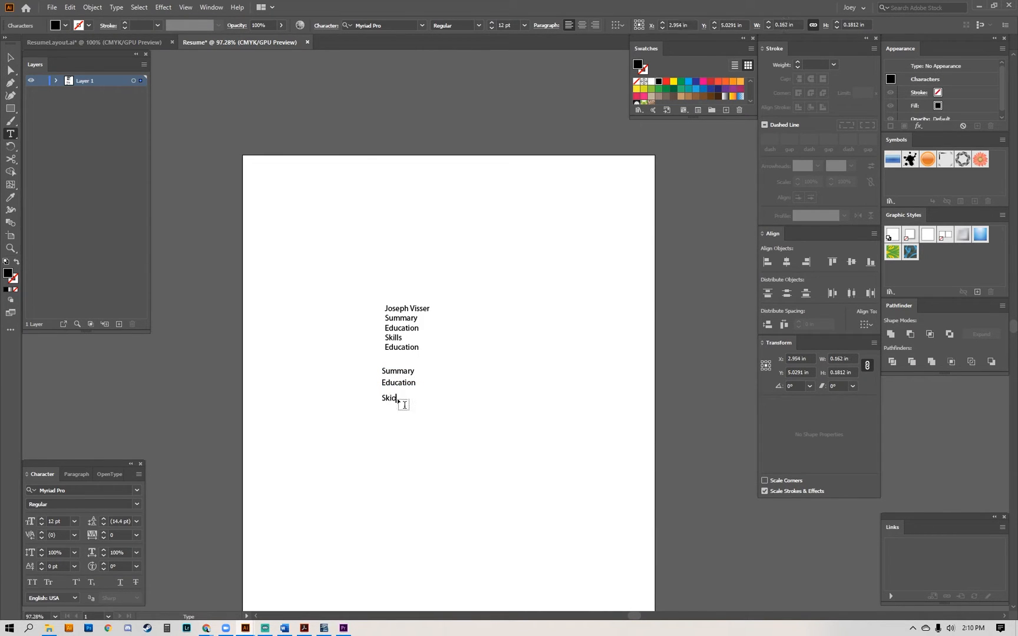
key(BackSpace)
key(BackSpace)
text(ills)
key(Escape)
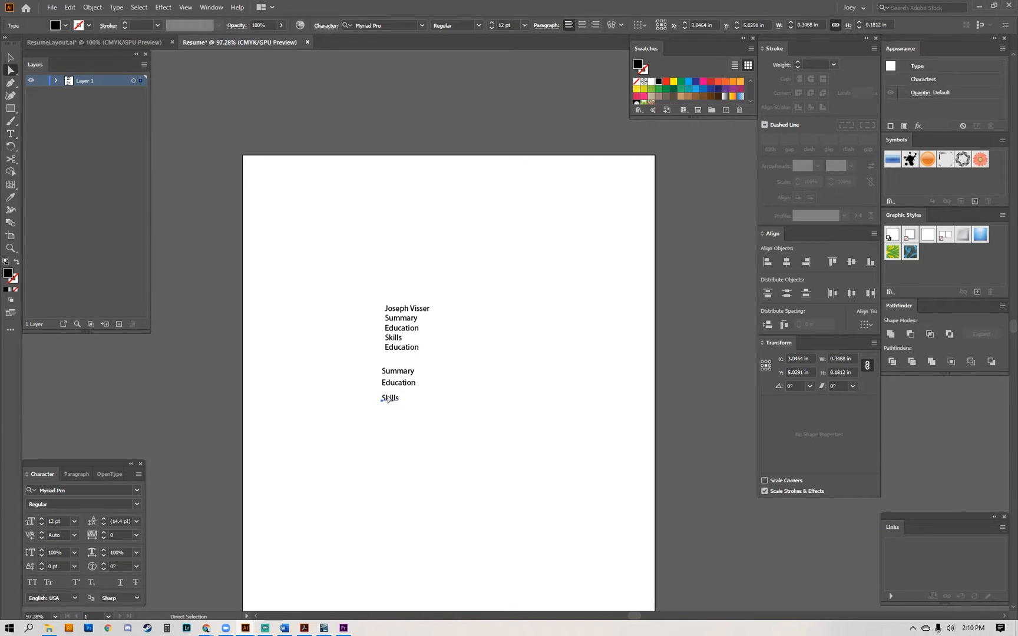
Duplicate the Skills heading just below itself and change the copy's text to Experience.
drag(387, 401, 387, 411)
triple_click(387, 410)
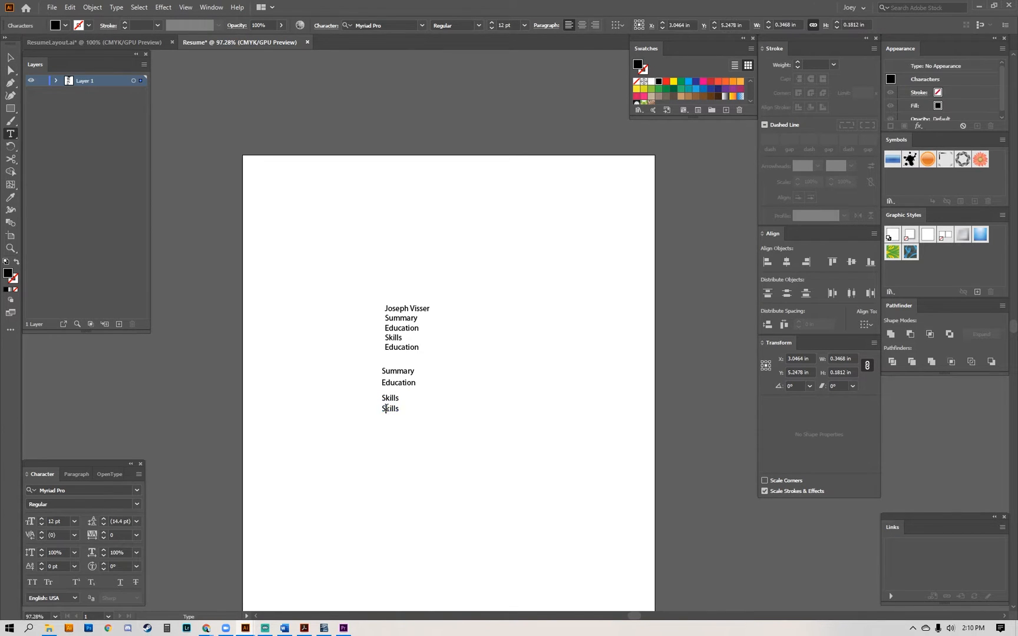
text(Experience)
key(Escape)
Delete the four section headings from the original outline block, leaving only the name line.
key(t)
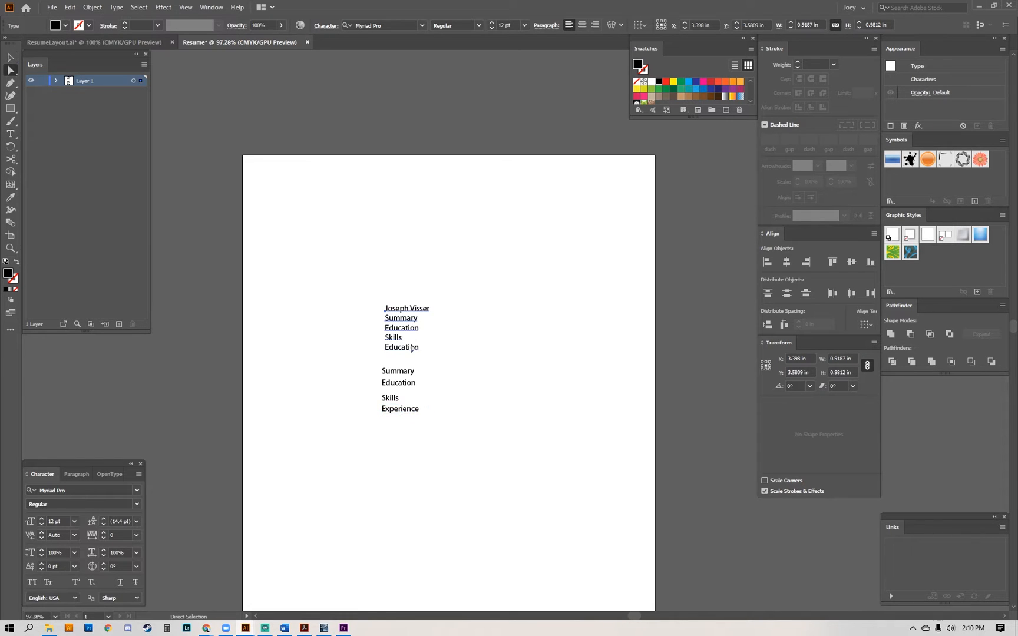
click(425, 352)
drag(420, 347, 376, 318)
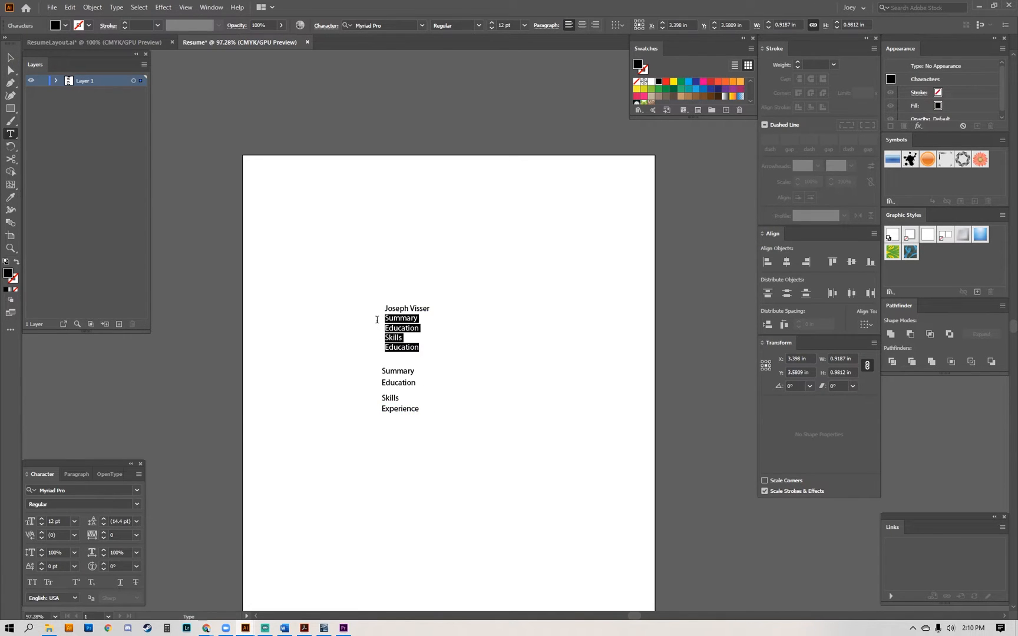
key(BackSpace)
key(BackSpace)
key(Escape)
key(a)
Set the font of the name and all four section headings to Gotham-Bold.
drag(336, 281, 475, 332)
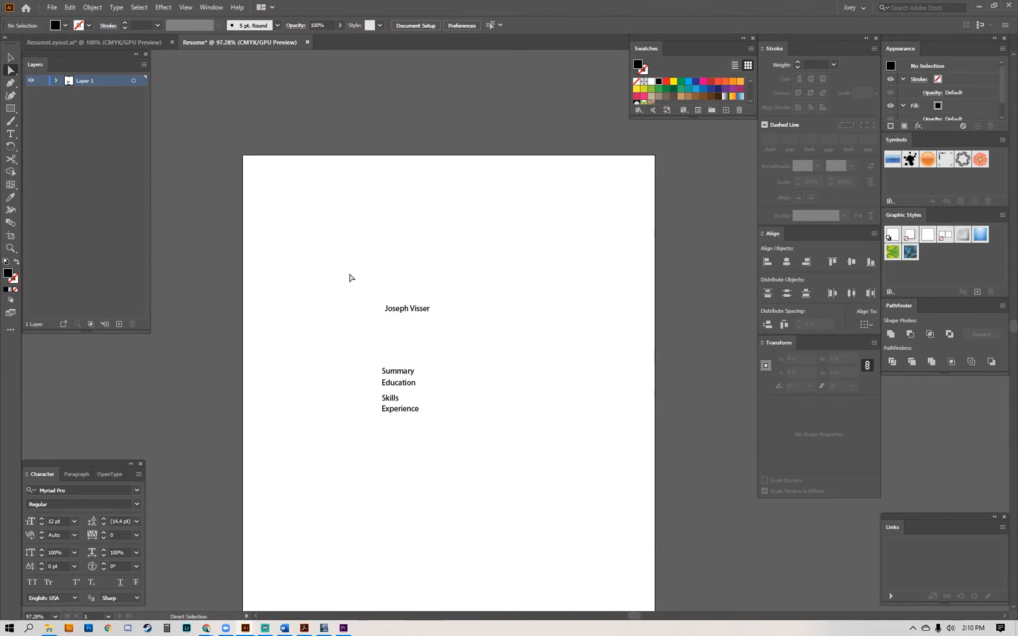
drag(349, 276, 479, 449)
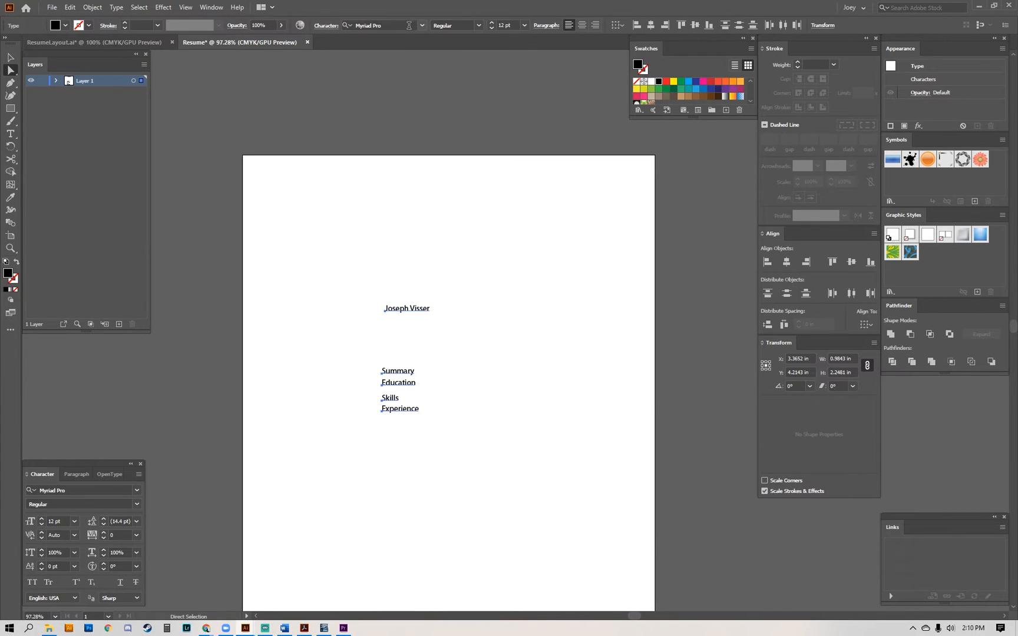
click(422, 26)
click(421, 25)
click(394, 26)
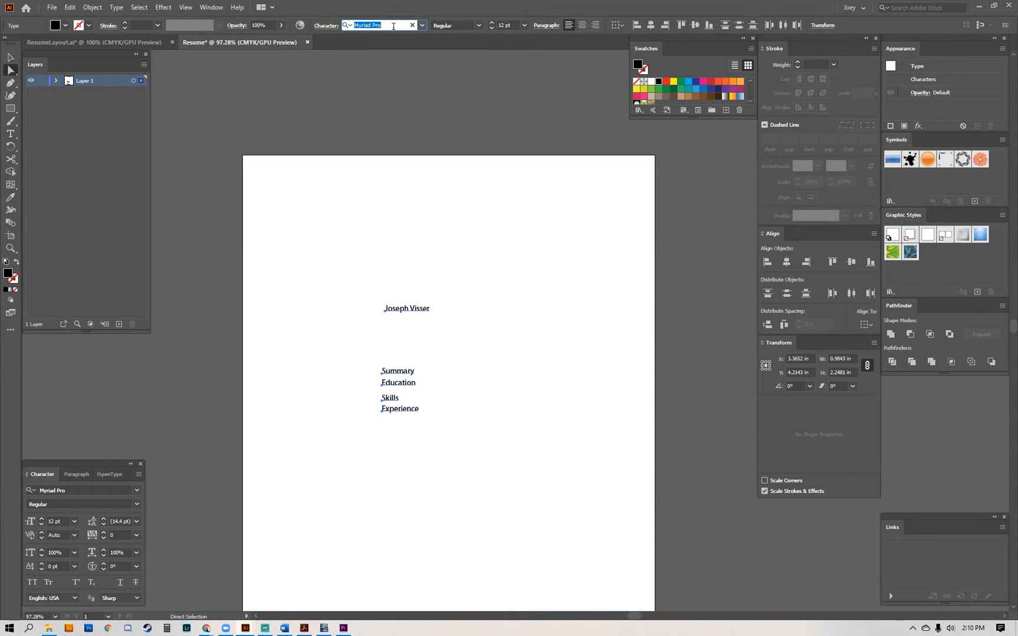
text(gotham)
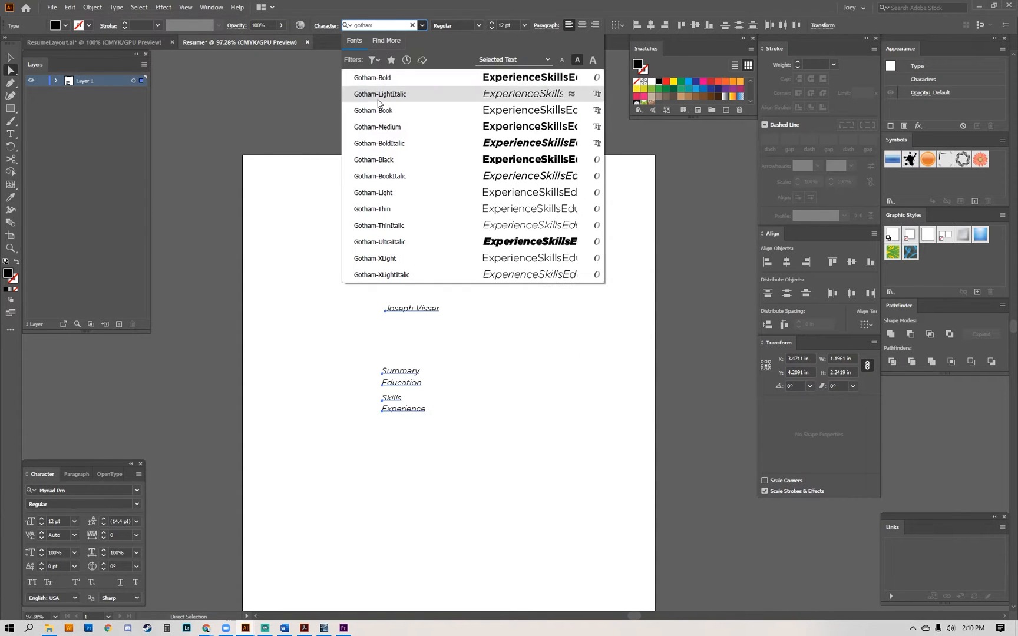
click(379, 82)
click(531, 473)
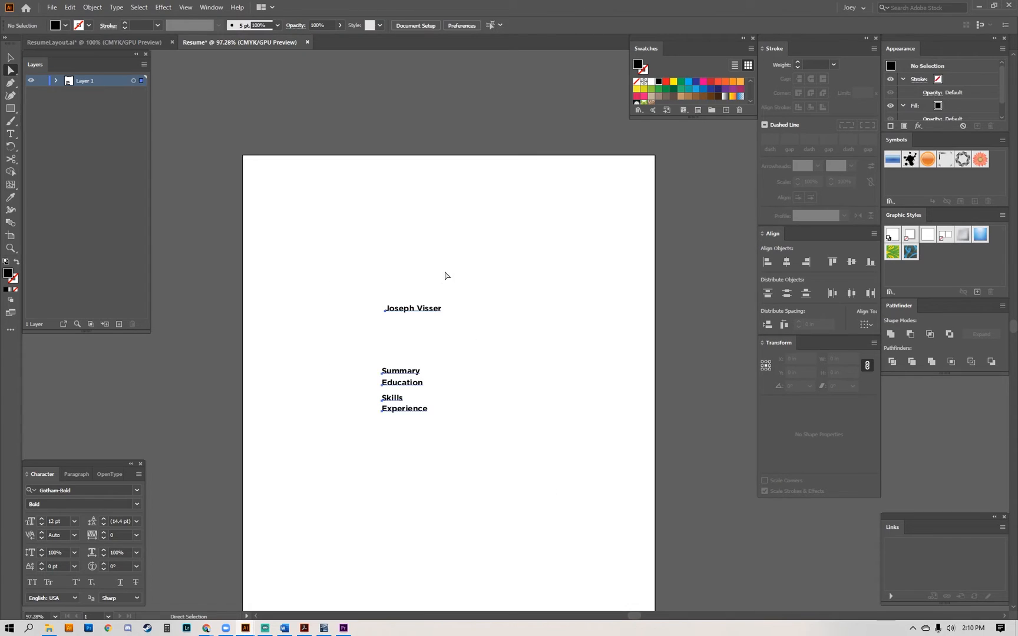
Fill the name and all four section headings with the blue colour #261CF2.
key(ctrl+a)
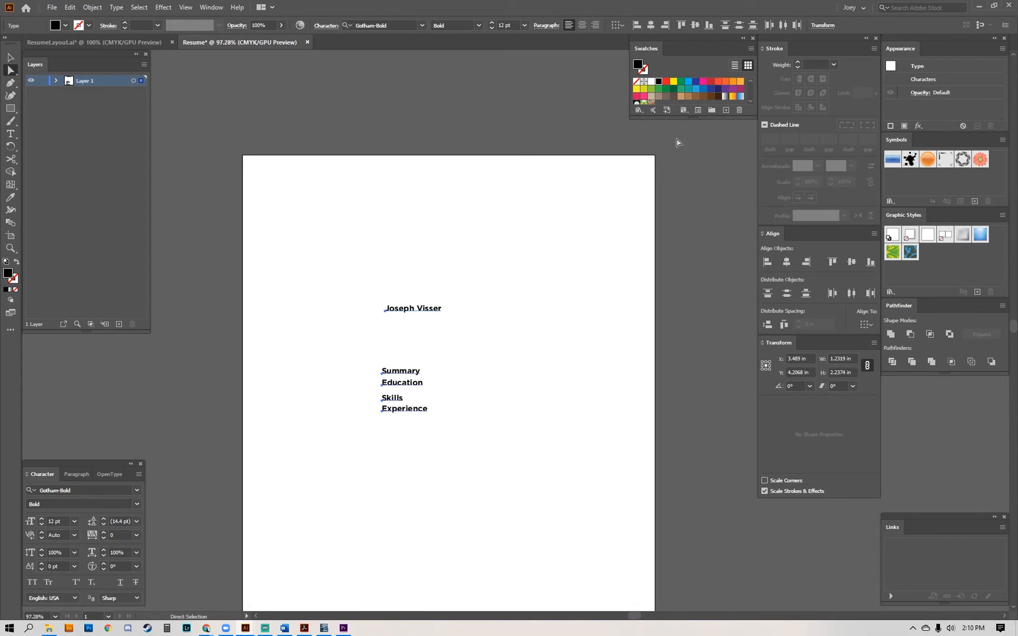
double_click(8, 273)
click(525, 286)
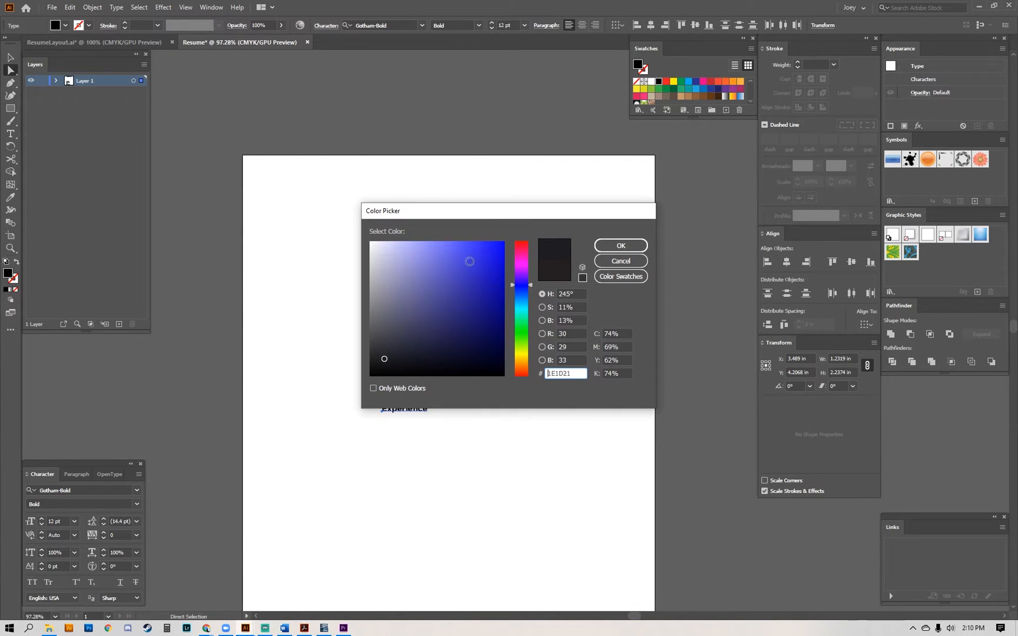
drag(468, 261, 487, 246)
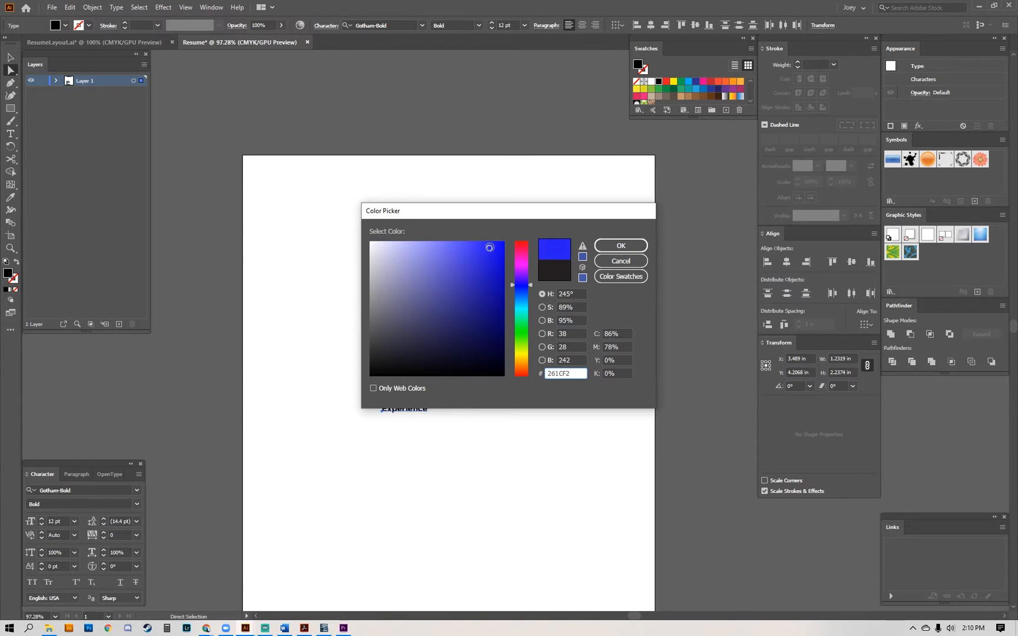
click(621, 245)
click(483, 442)
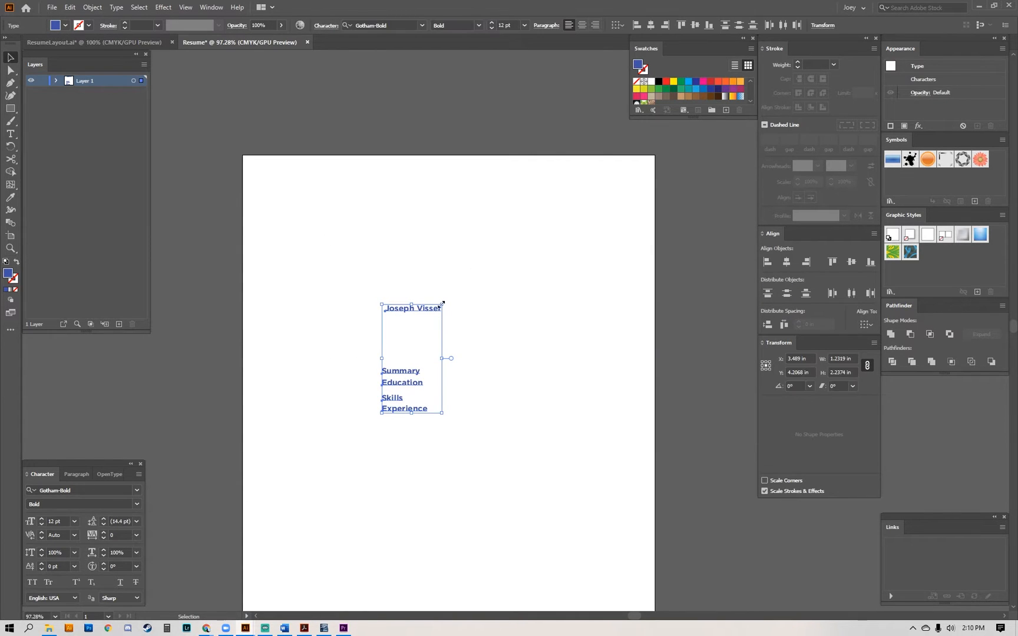
Enlarge the name and all four section headings and set their font size to 25 pt.
drag(442, 303, 504, 240)
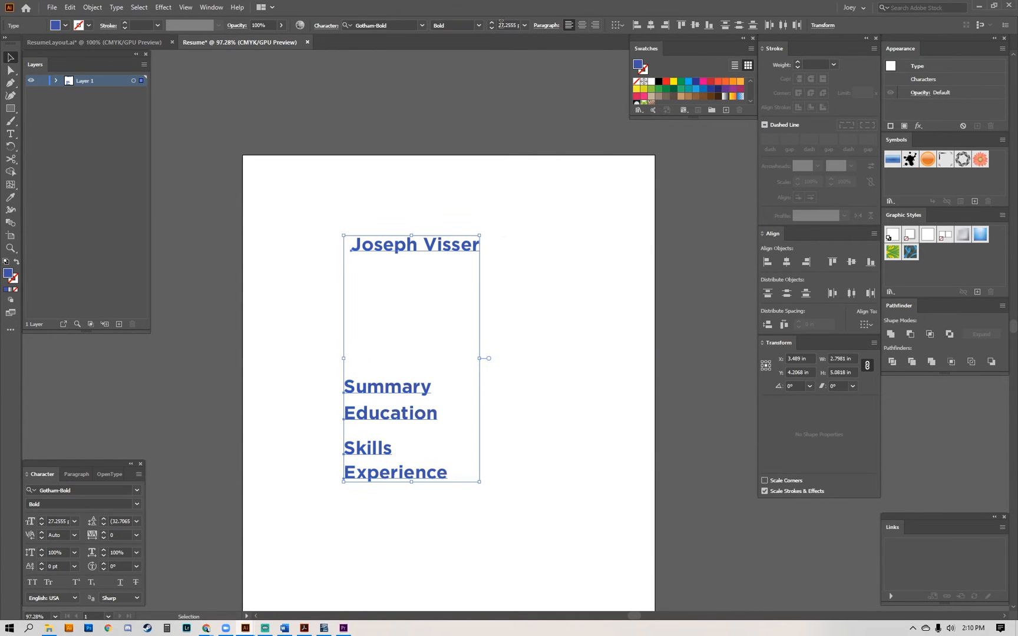
click(500, 24)
text(25)
click(527, 262)
Align the horizontal centres of the name and all four headings with each other and with the artboard.
drag(304, 217, 499, 502)
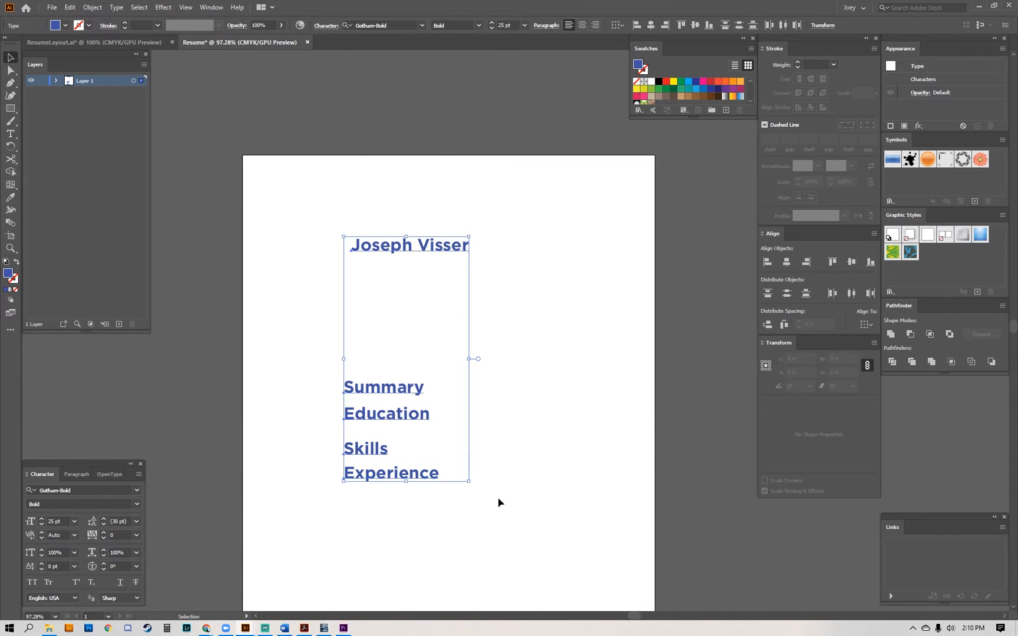
click(498, 500)
click(389, 247)
click(315, 260)
drag(269, 215, 529, 508)
click(786, 261)
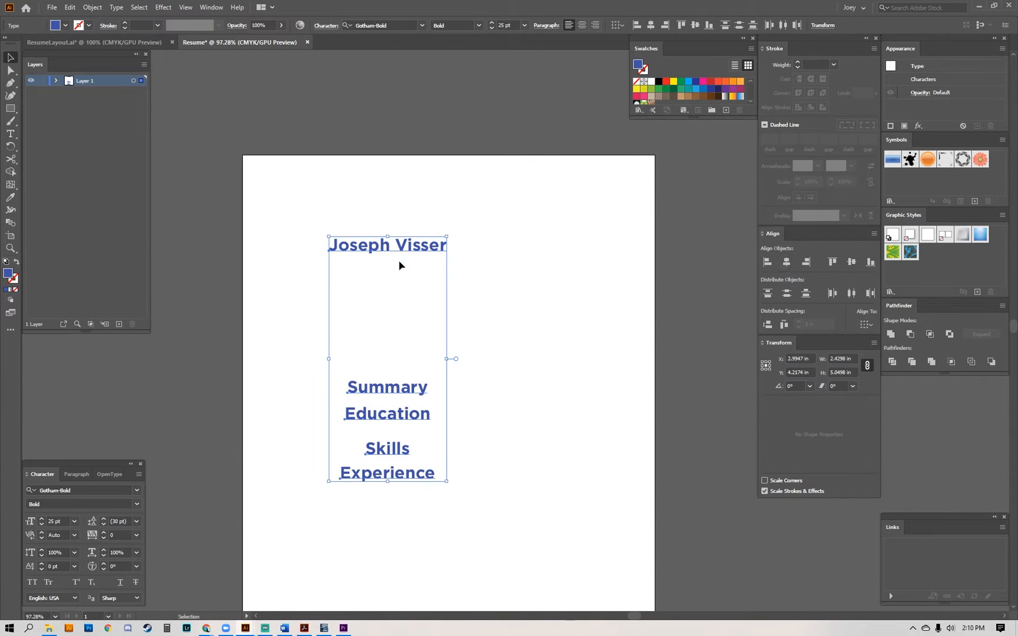
click(866, 324)
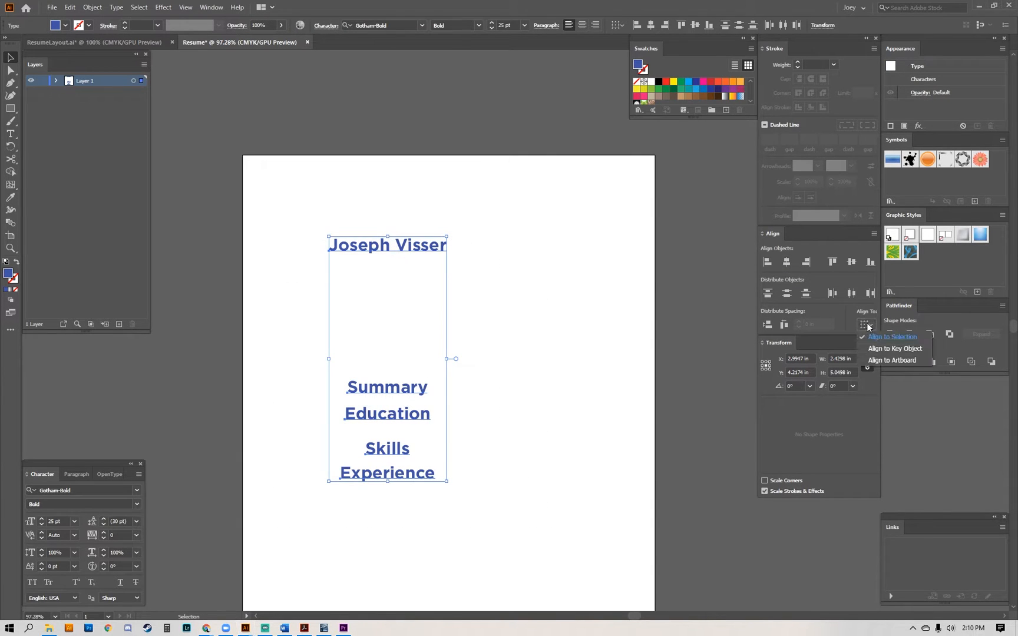
click(877, 359)
click(786, 261)
click(715, 281)
Try placing the name flush against the page's upper edge, and undo that move.
key(a)
click(427, 252)
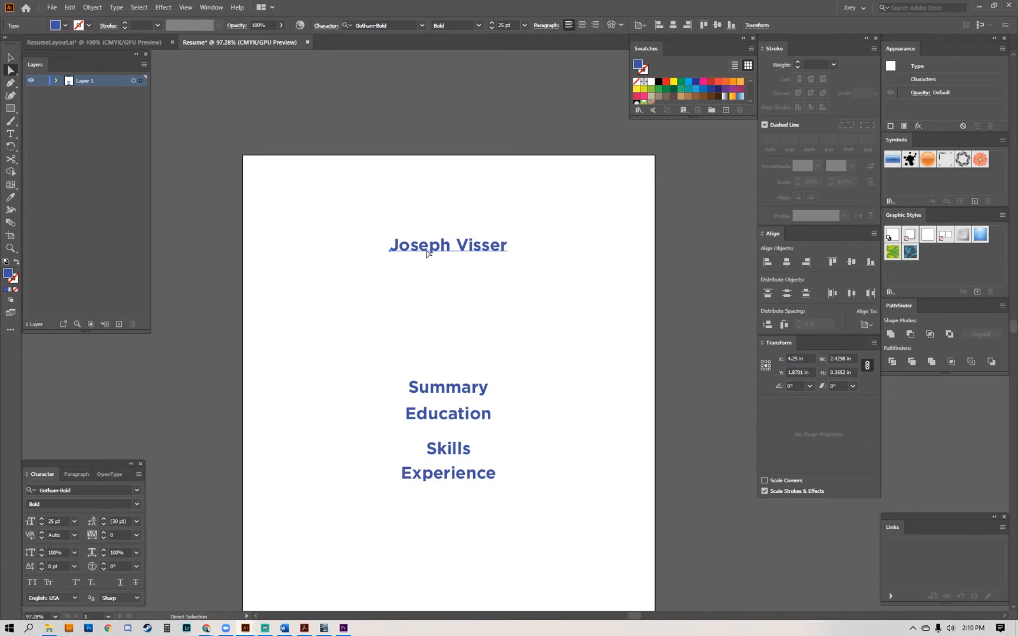
drag(438, 249, 445, 171)
click(458, 123)
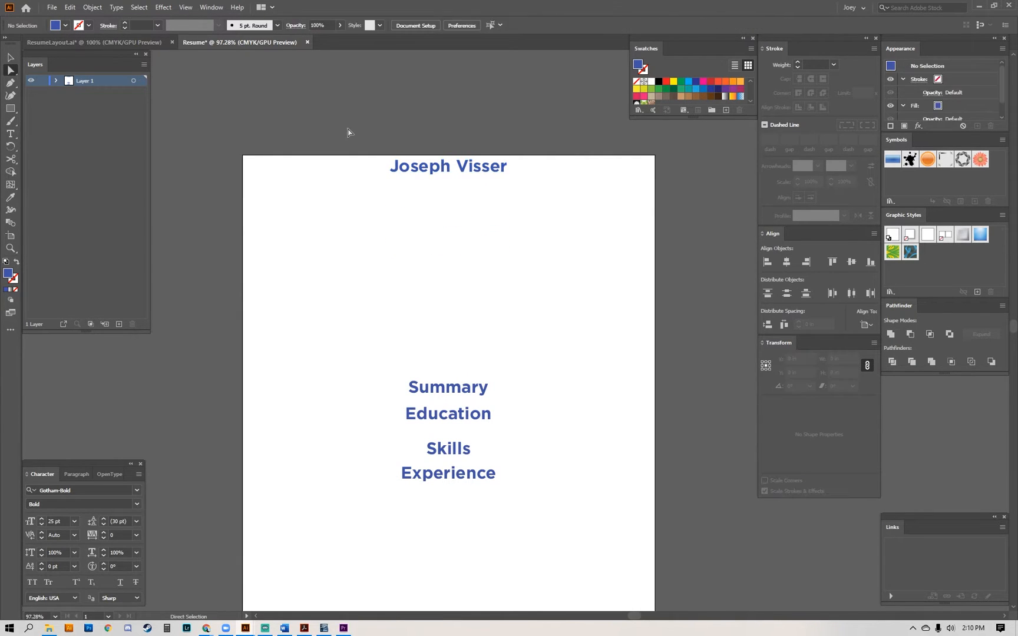
click(460, 174)
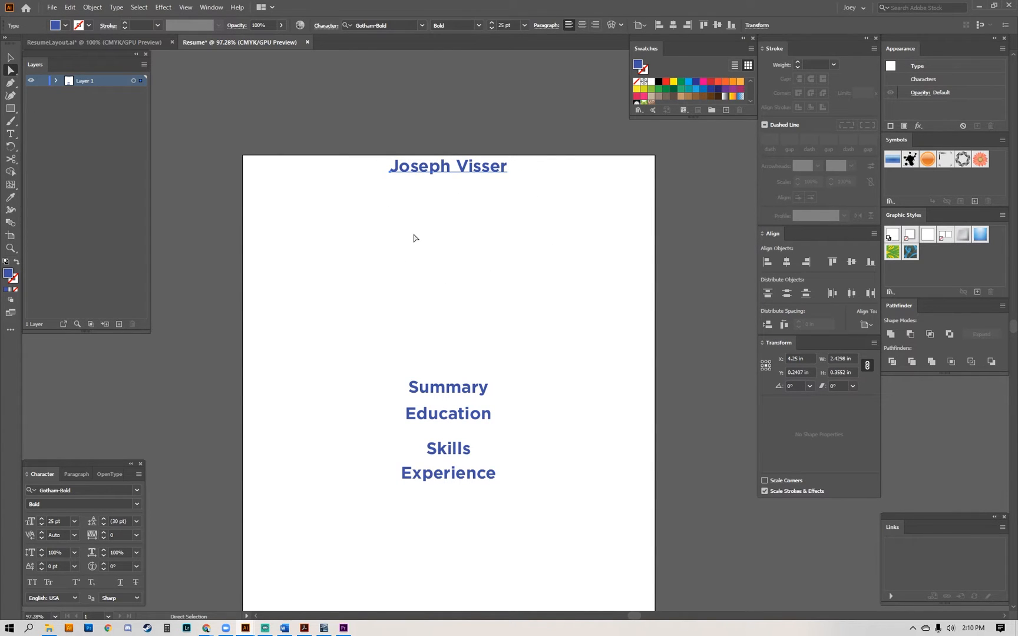
key(ctrl+z)
Move the name a little below the page's upper edge and place the Summary heading below it near the left margin.
drag(421, 247, 436, 187)
click(454, 255)
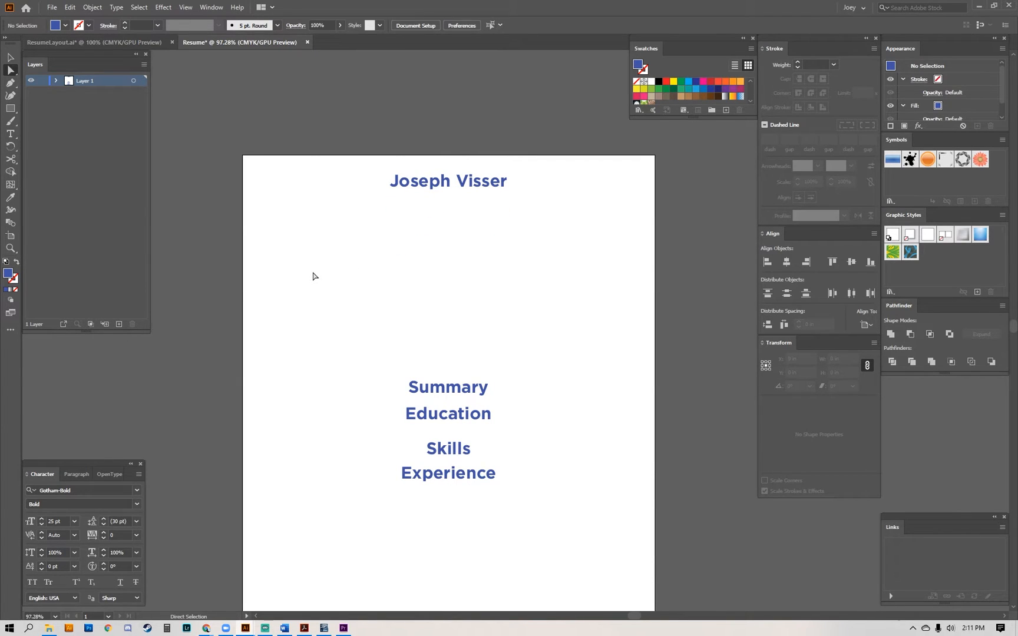
drag(443, 393, 446, 229)
drag(446, 229, 317, 229)
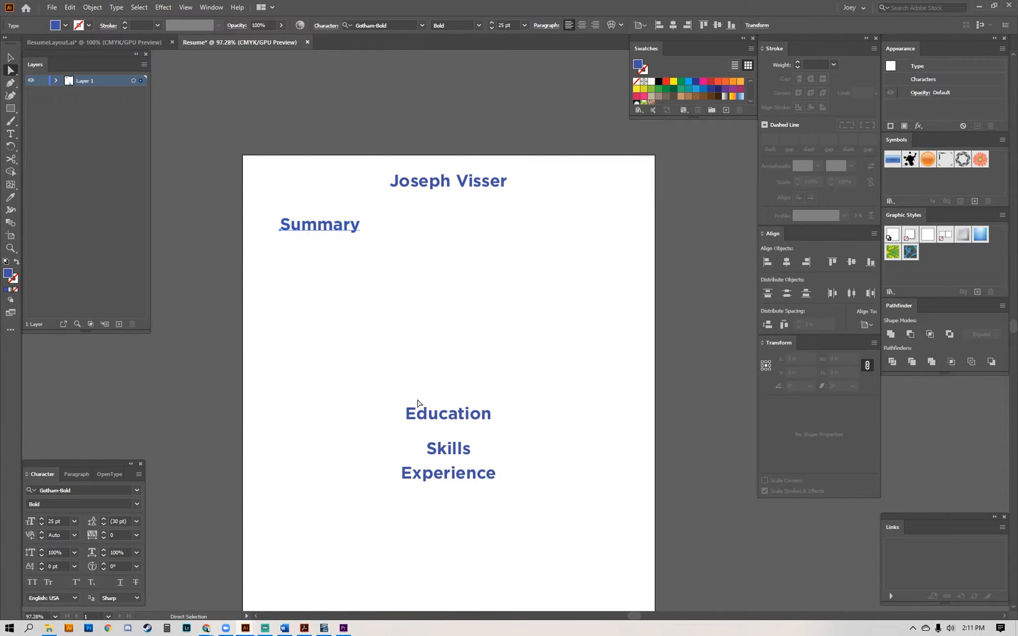
Move the Education heading below Summary near the left margin and align the left edges of both headings.
drag(454, 423, 468, 301)
drag(469, 302, 341, 298)
shift+click(324, 227)
click(324, 228)
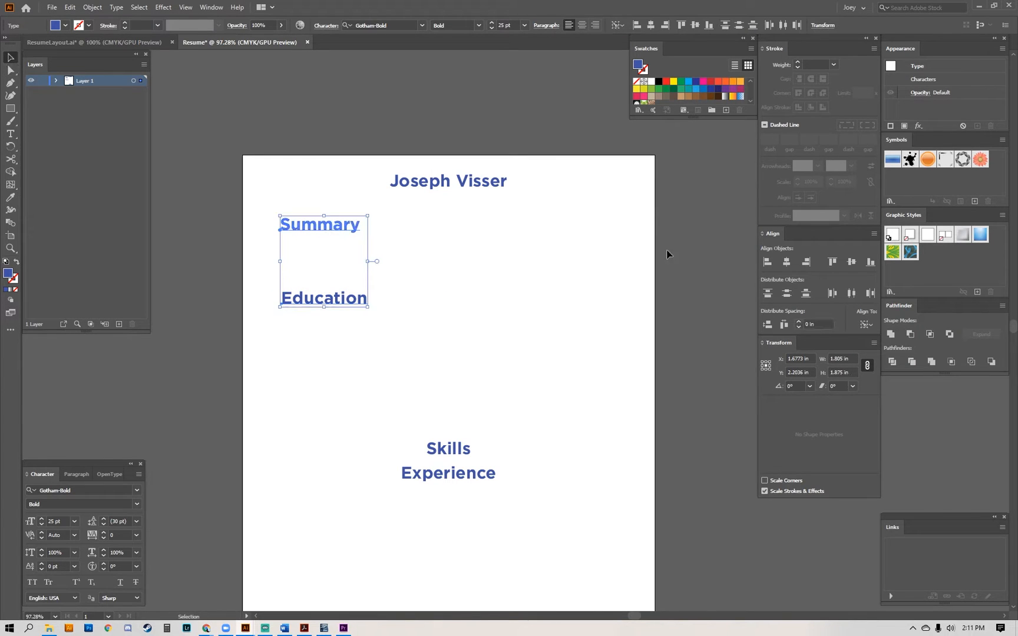
click(766, 262)
click(564, 298)
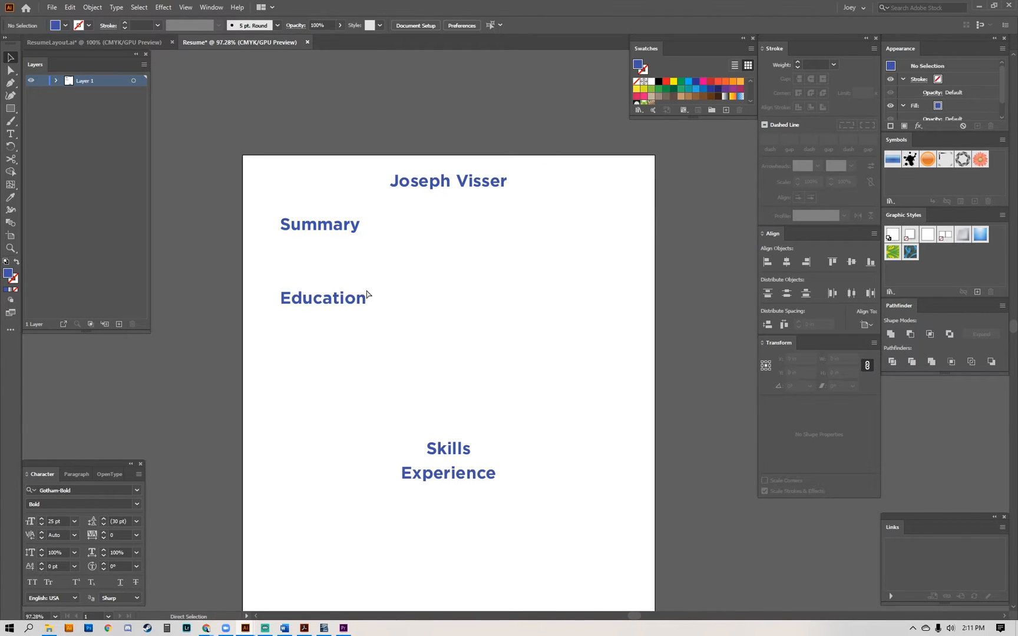
Place the Skills heading level with Education on the page's right half and move Experience to the left margin below Education.
click(336, 298)
drag(336, 298, 313, 305)
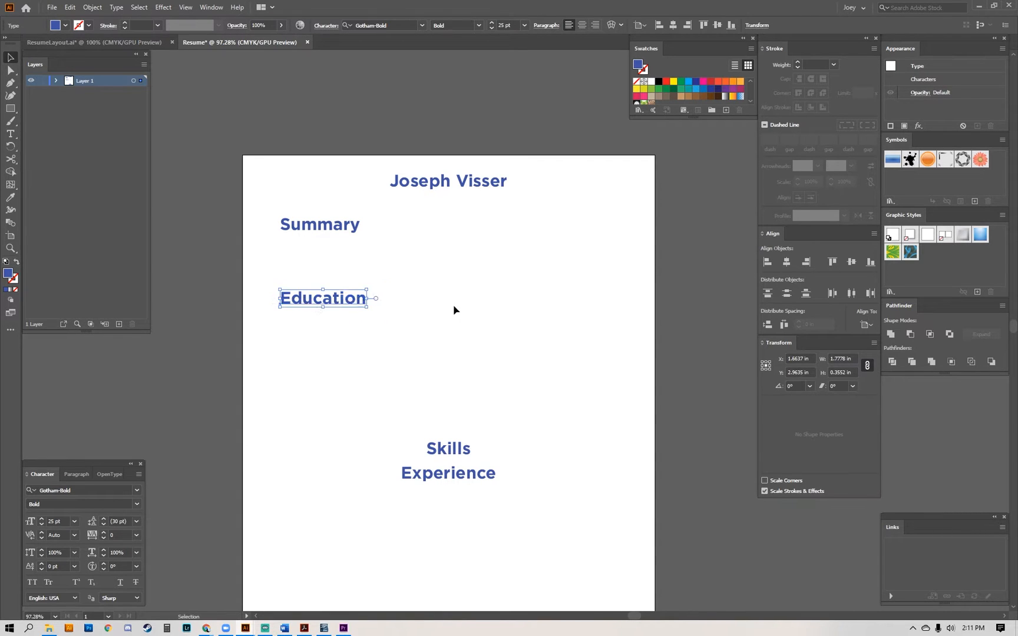
click(454, 309)
key(a)
drag(442, 457, 550, 294)
click(501, 389)
drag(455, 483, 334, 482)
click(479, 451)
key(space)
drag(482, 452, 505, 393)
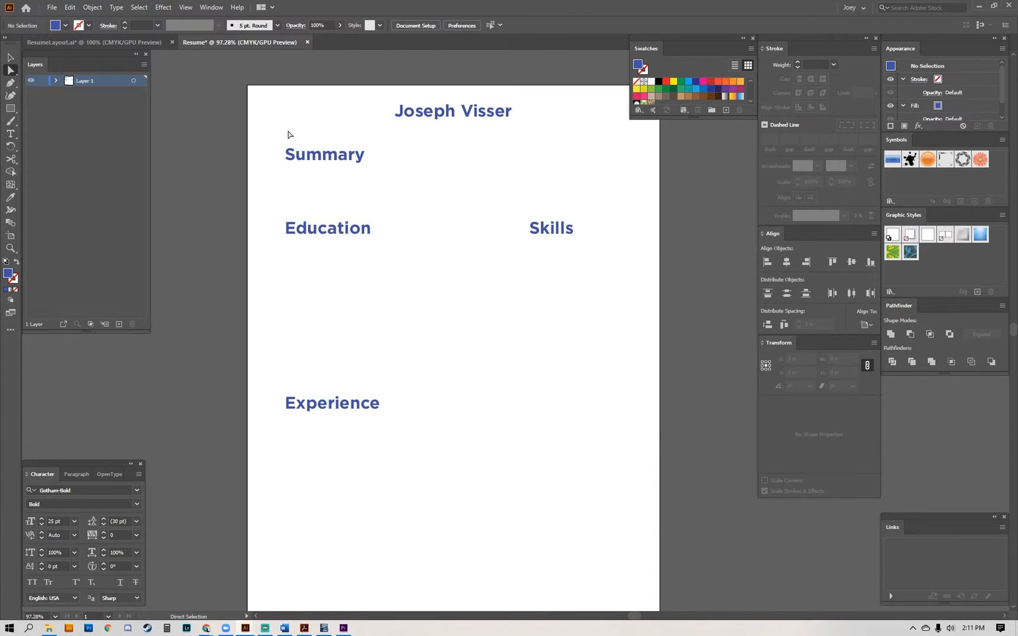
Move the four section headings down together to make more room below the name.
drag(273, 134, 577, 480)
mouse_move(366, 453)
mouse_down()
mouse_move(361, 388)
mouse_move(357, 435)
mouse_up()
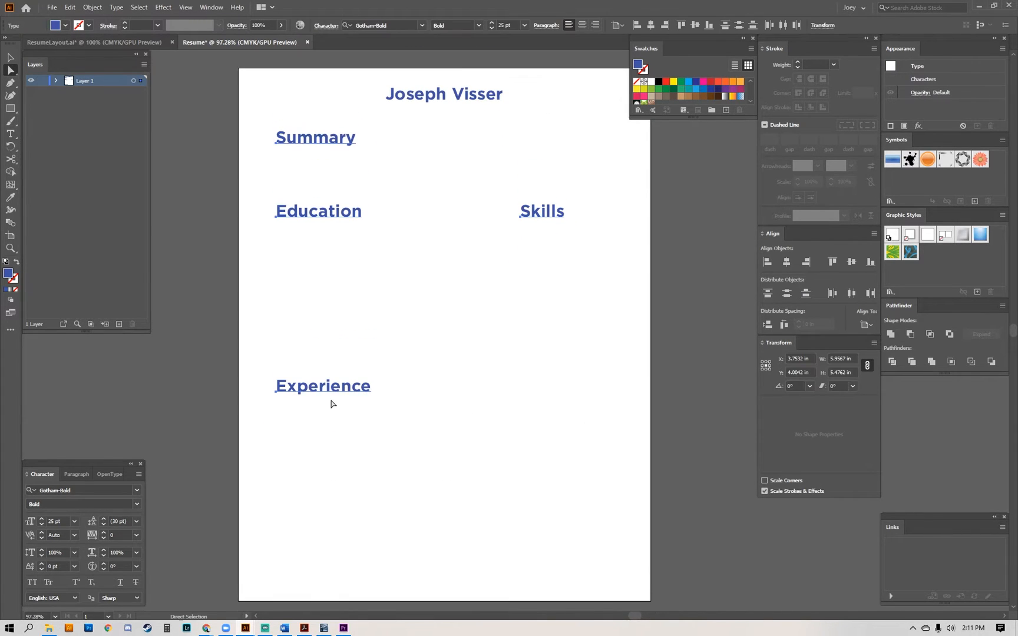
drag(332, 389, 331, 420)
key(space)
mouse_move(384, 362)
mouse_down()
mouse_move(387, 345)
mouse_move(384, 371)
mouse_up()
click(388, 363)
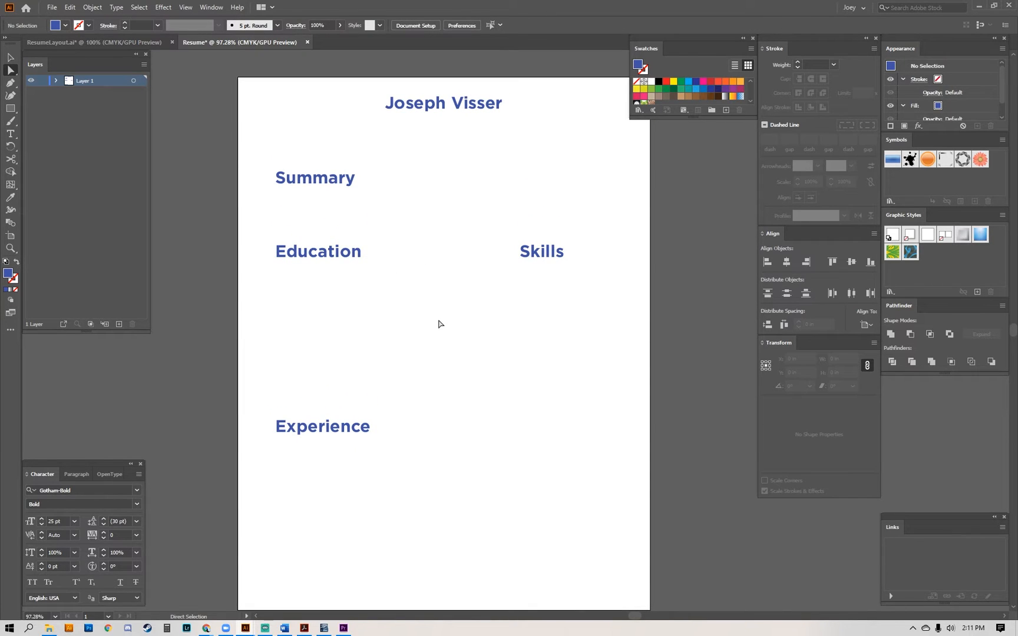
Duplicate the name just below the original.
drag(435, 104, 439, 139)
key(k)
key(Return)
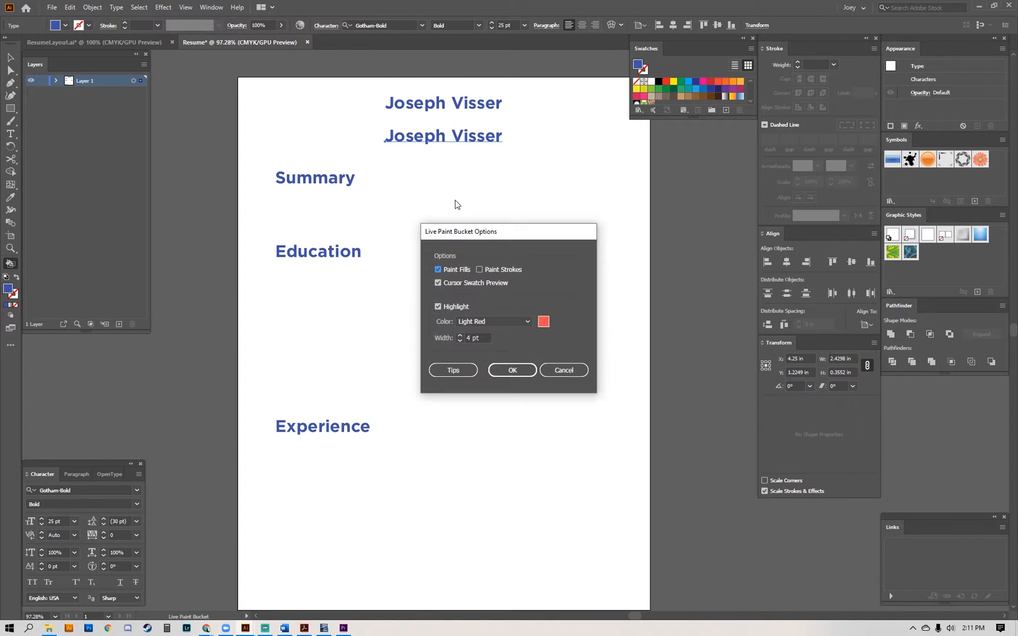
key(Escape)
Set the duplicated name's font size to 12 pt.
key(v)
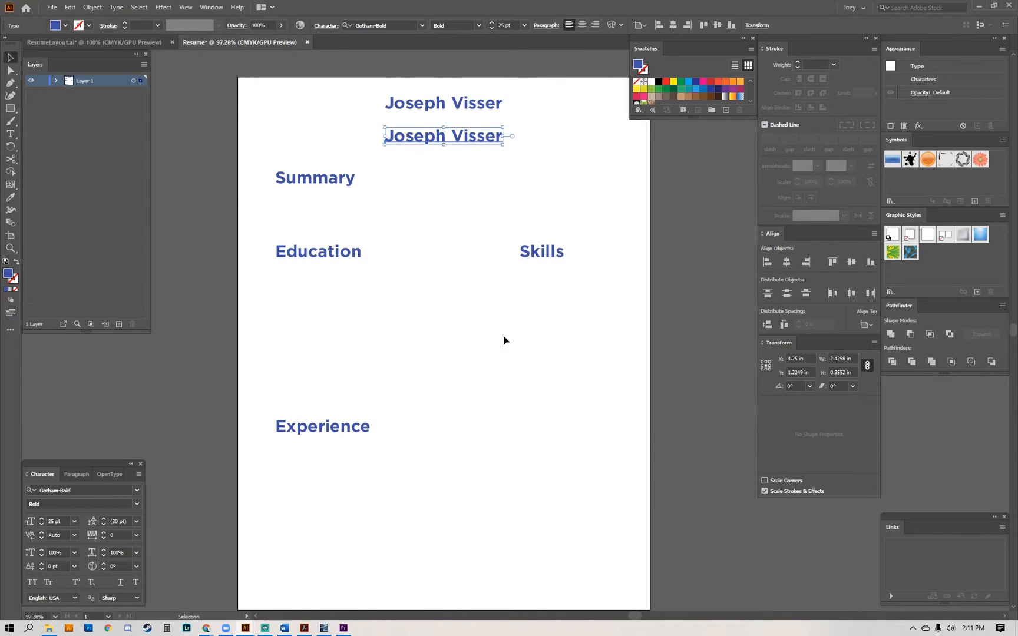
click(428, 248)
drag(362, 123, 606, 167)
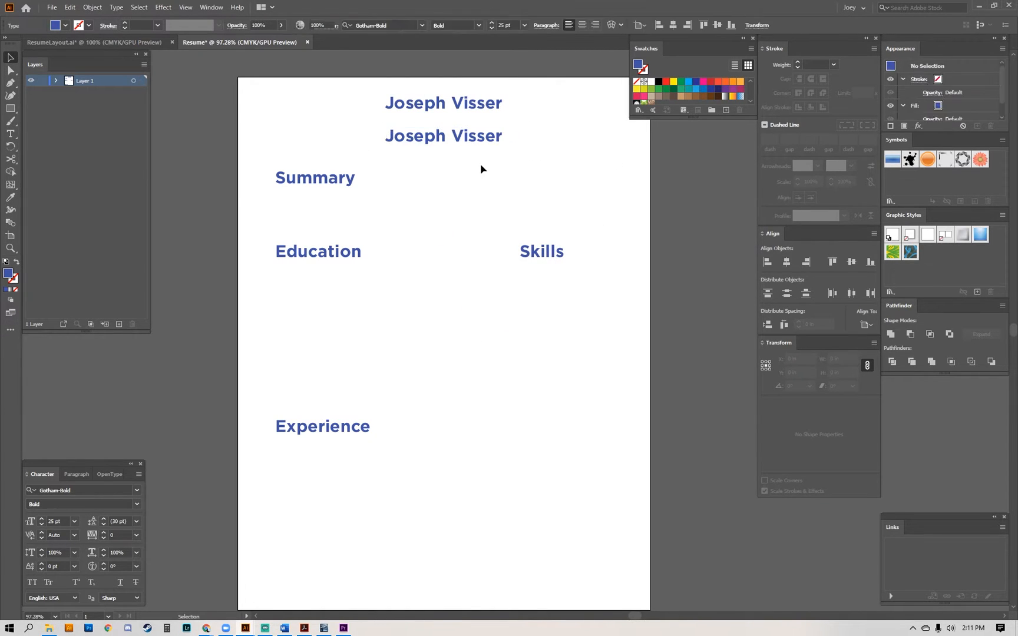
click(502, 25)
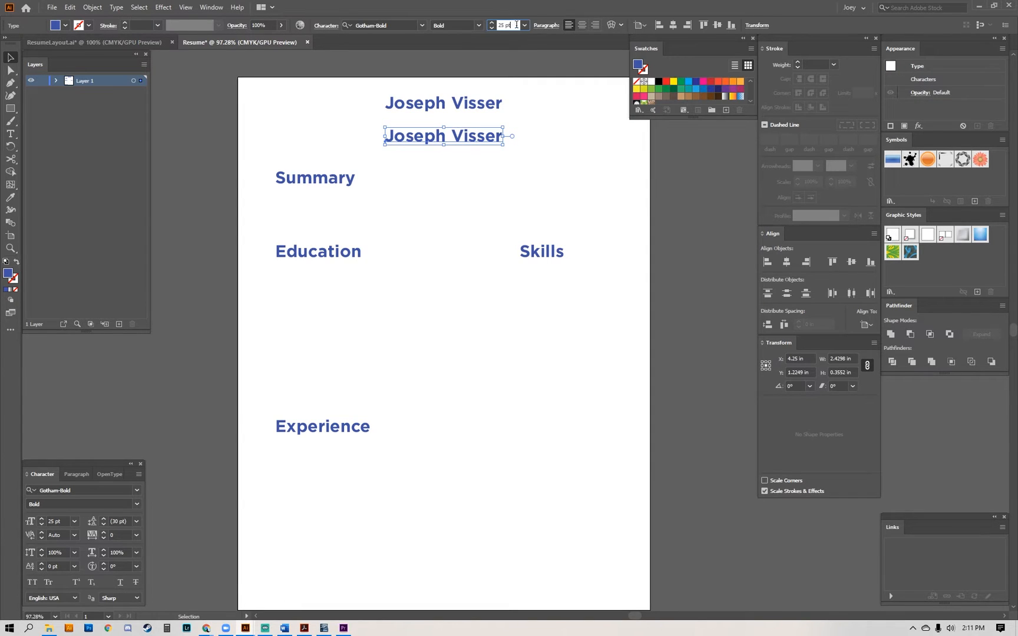
text(12)
key(Return)
click(419, 170)
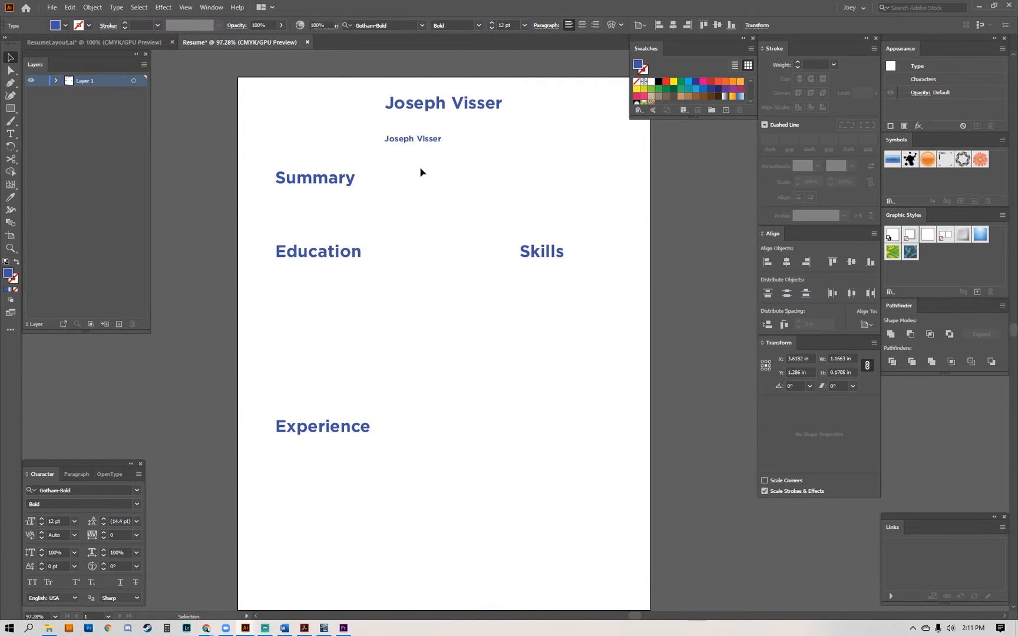
Set the small duplicated name's font to Gotham Book and its fill to black.
click(403, 142)
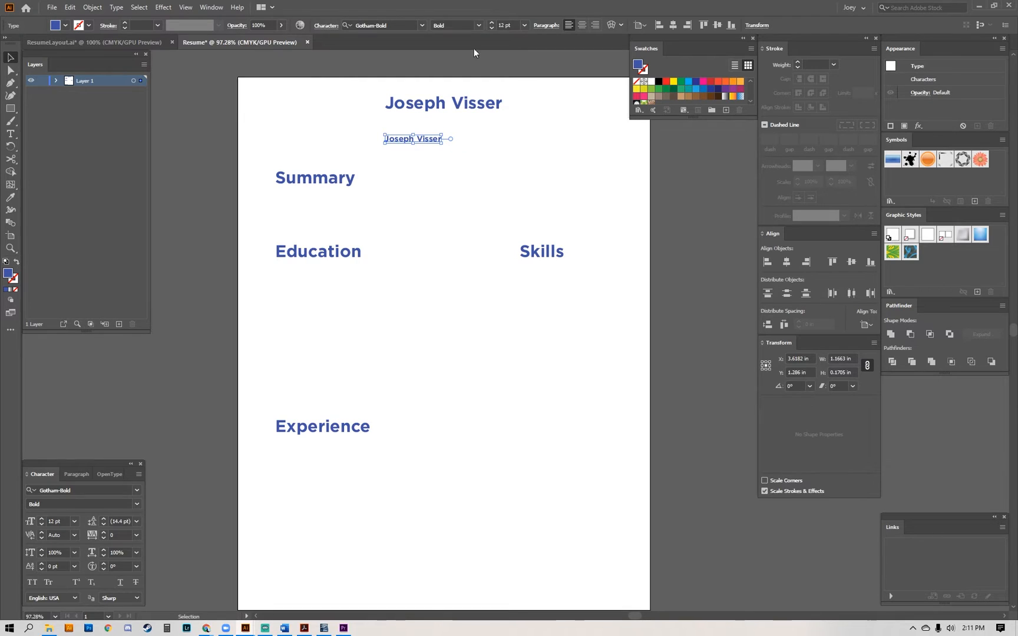
click(403, 23)
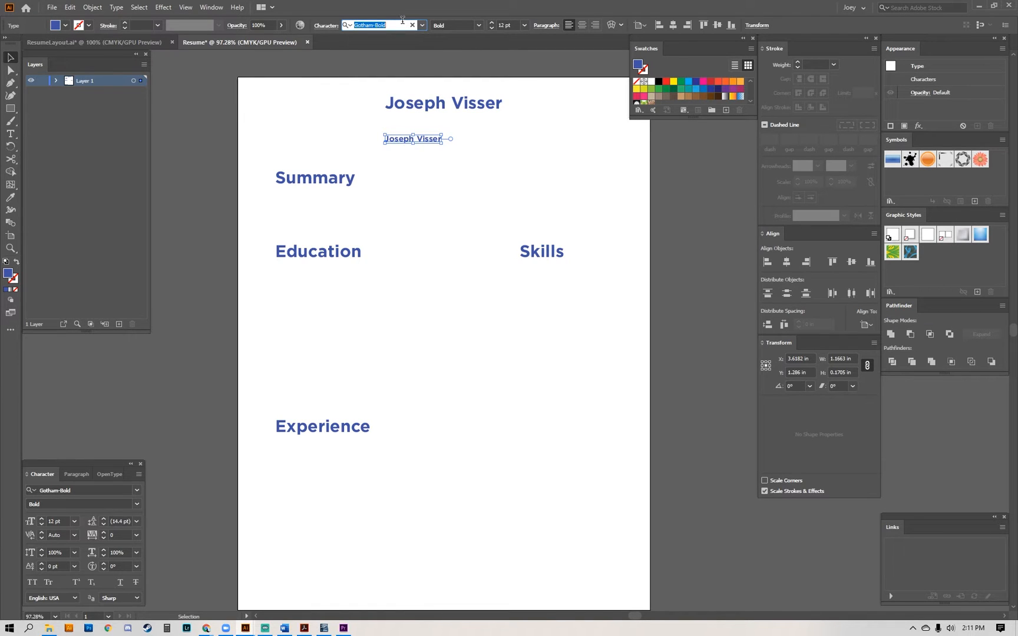
click(421, 26)
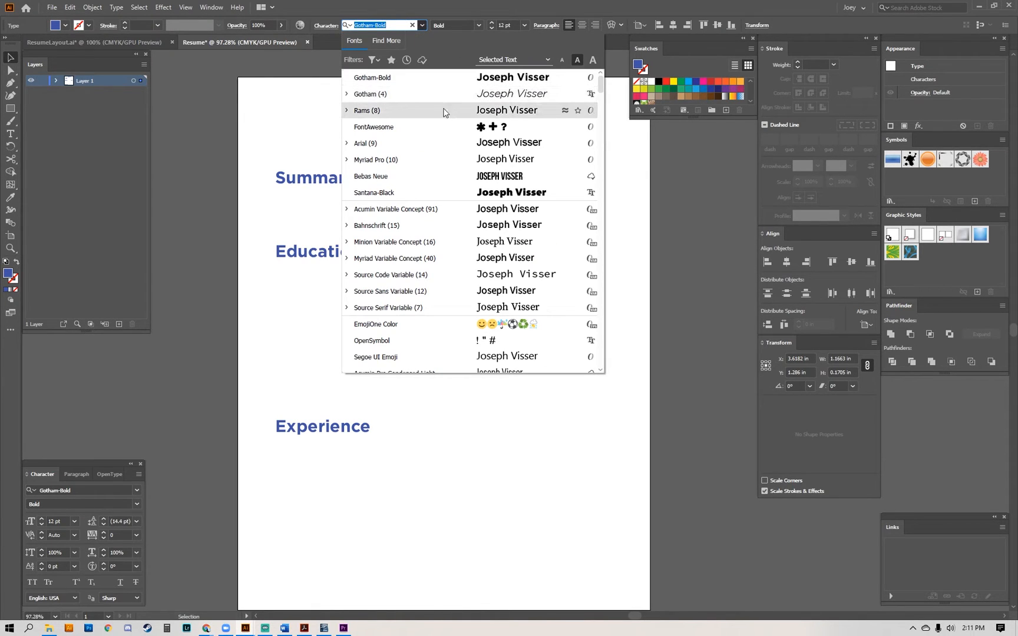
click(346, 95)
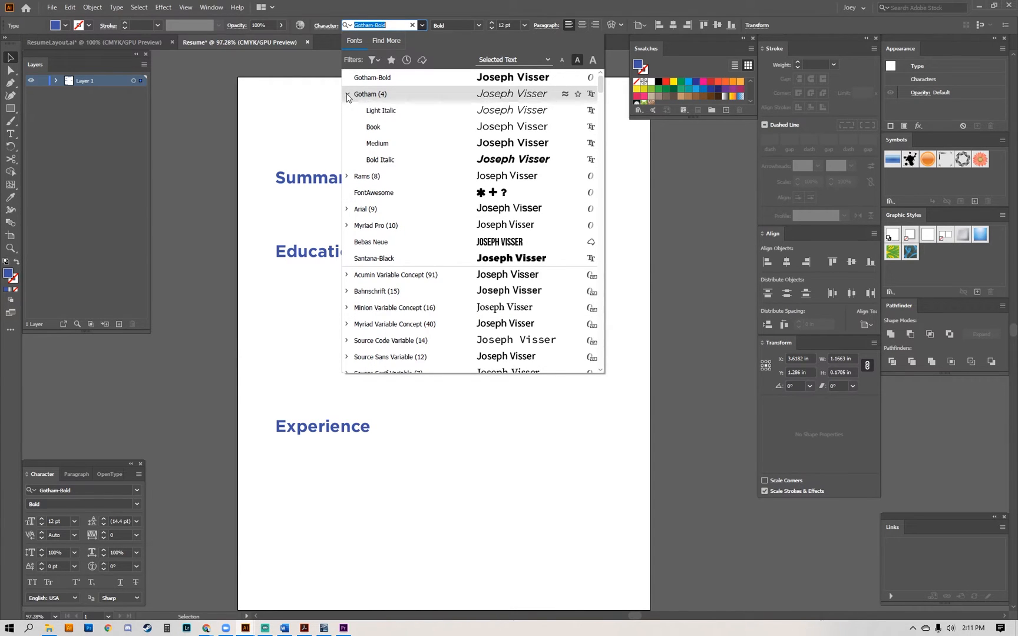
click(368, 126)
key(Escape)
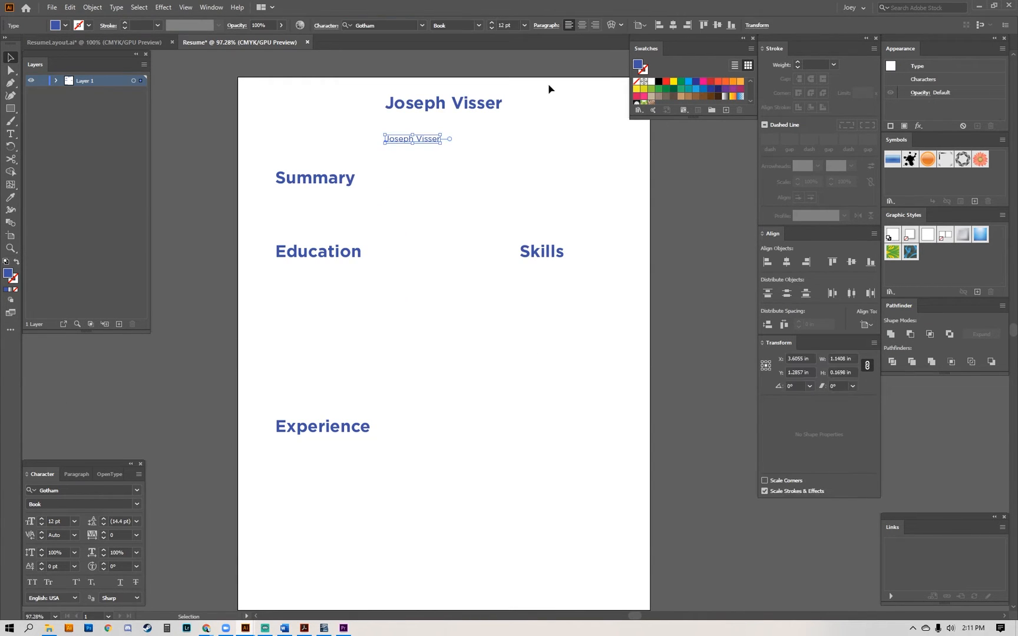
click(658, 81)
Align the horizontal centres of the small black line and the large name above it.
key(a)
drag(410, 163, 436, 110)
key(v)
click(464, 197)
key(a)
click(412, 139)
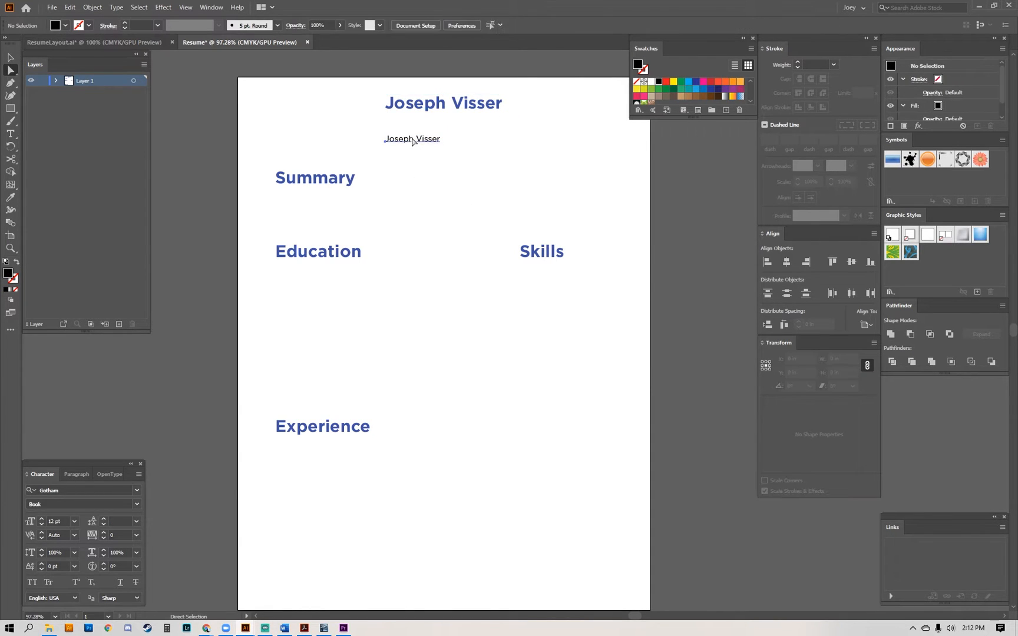
shift+click(427, 106)
key(v)
click(787, 262)
click(509, 189)
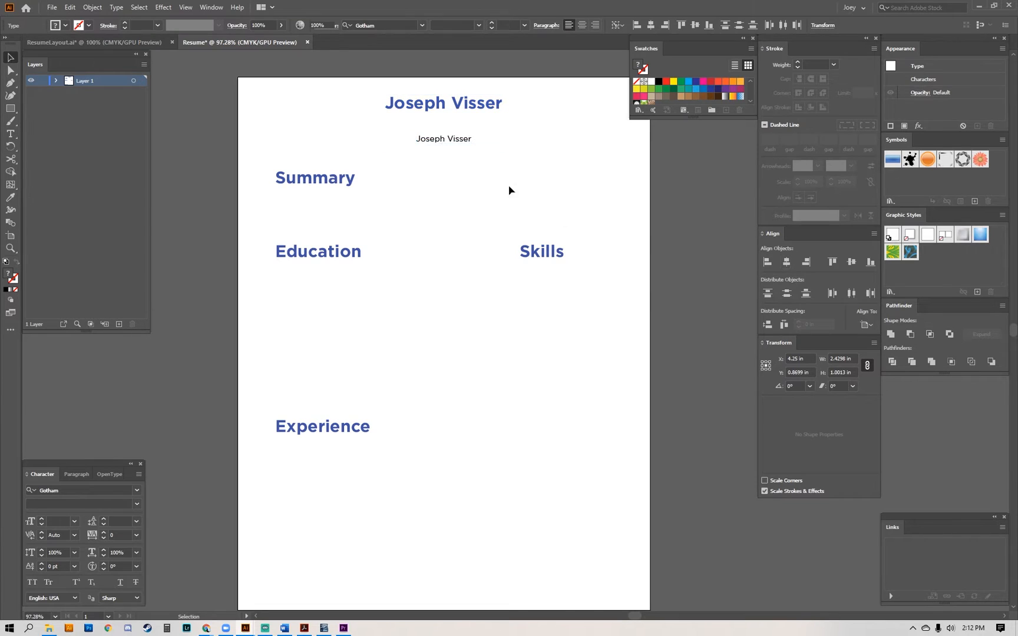
Replace the small black line's text with the city and state.
double_click(438, 140)
key(ctrl+a)
text(O)
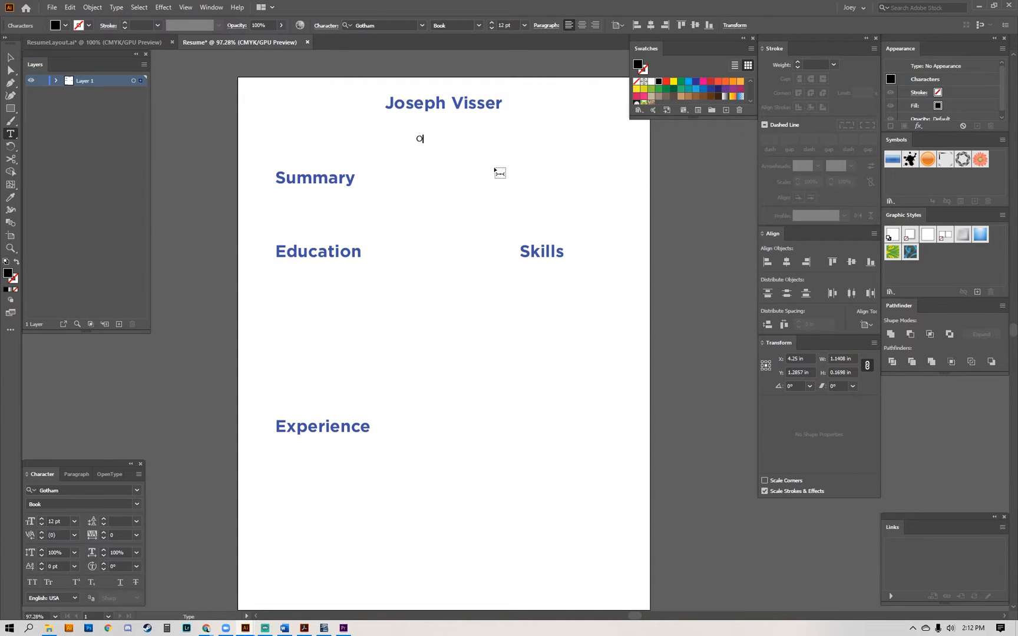
key(Escape)
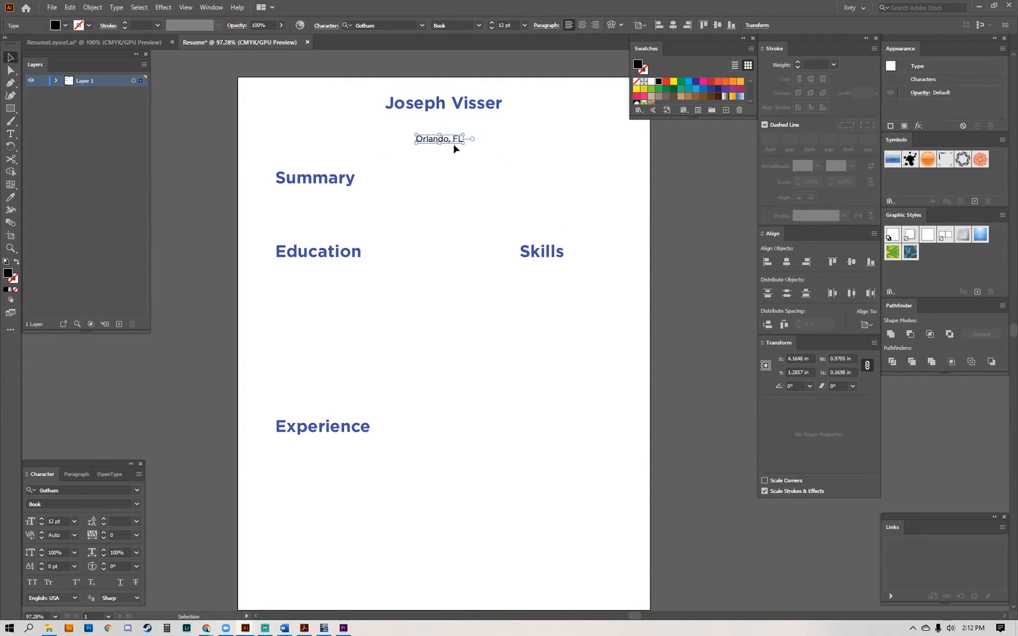
Duplicate the city and state line directly below itself and replace the copy's text with the phone number.
key(a)
drag(435, 140, 436, 157)
double_click(436, 153)
key(ctrl+a)
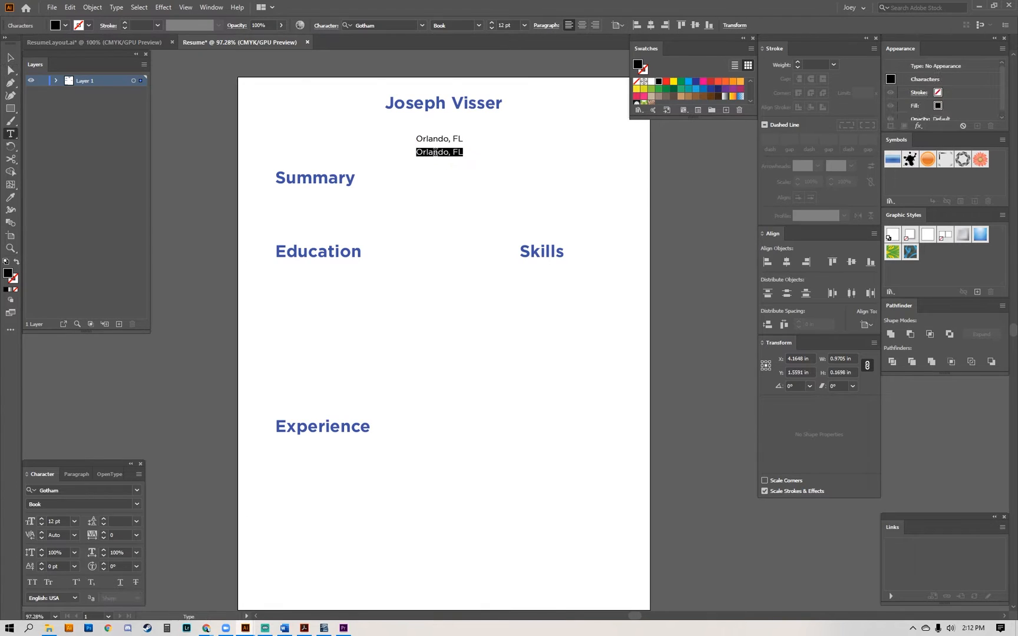
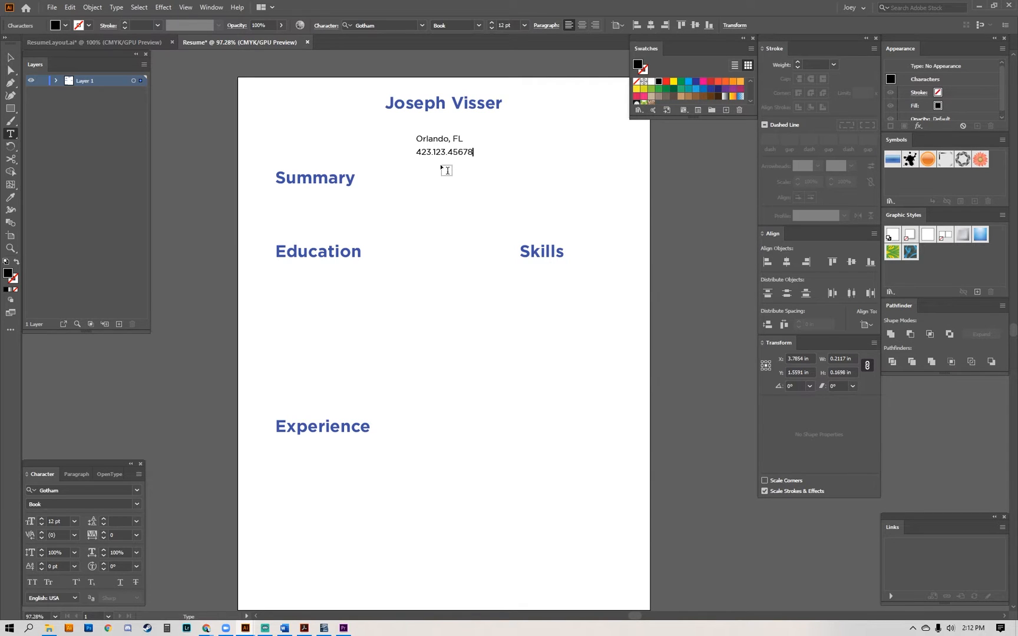
key(BackSpace)
key(Escape)
Duplicate the phone line directly below itself and replace the copy's text with the e-mail address.
key(a)
drag(489, 171, 447, 184)
triple_click(448, 183)
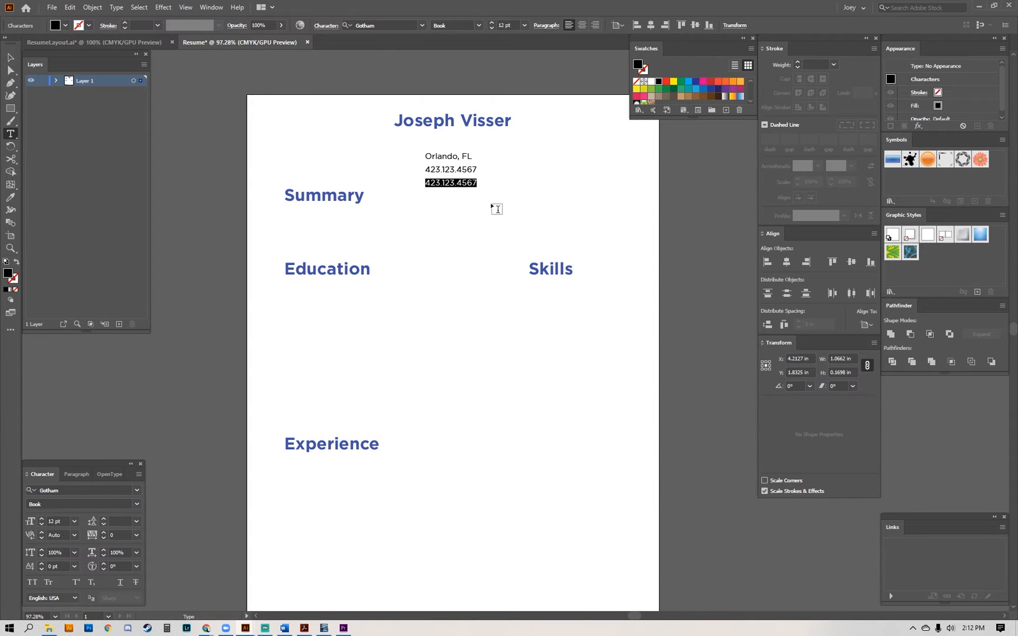
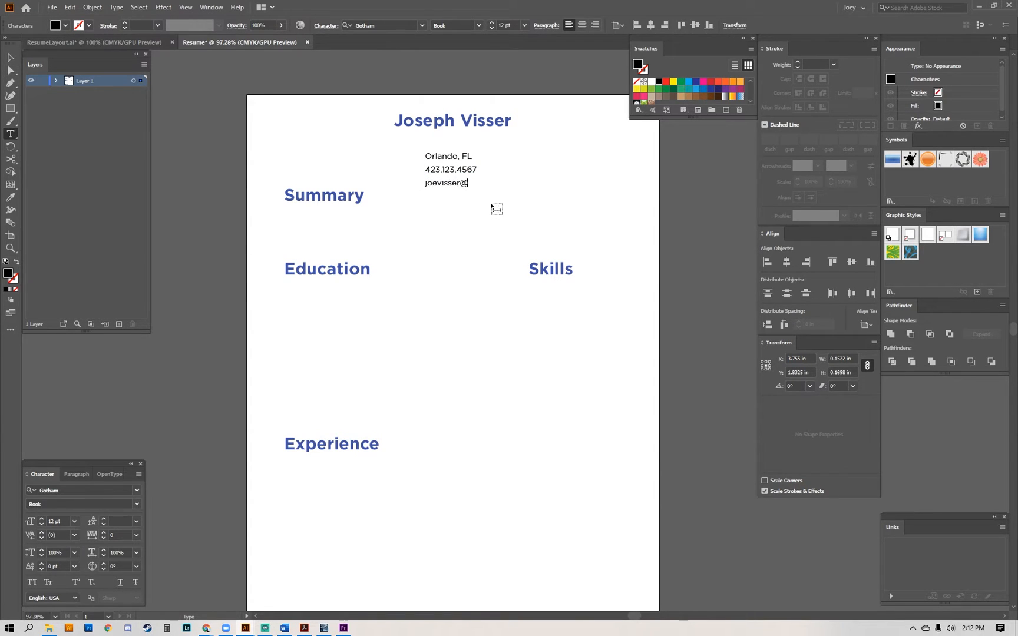
key(Escape)
scroll(489, 206, up, 1)
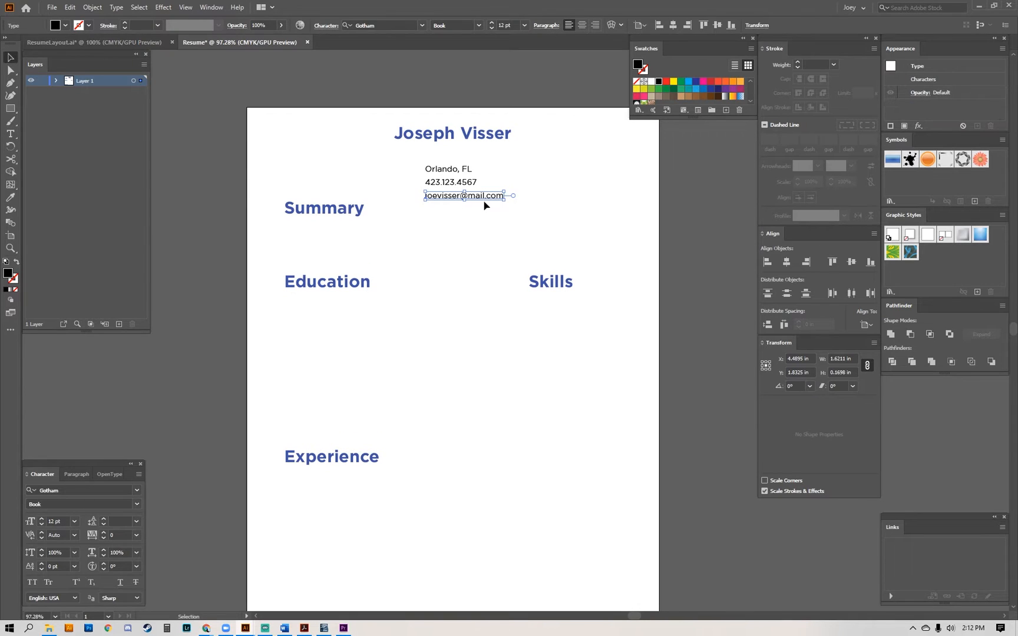
Duplicate the e-mail line directly below itself and replace the copy's text with the personal website address.
key(a)
alt+drag(436, 201, 438, 214)
triple_click(438, 213)
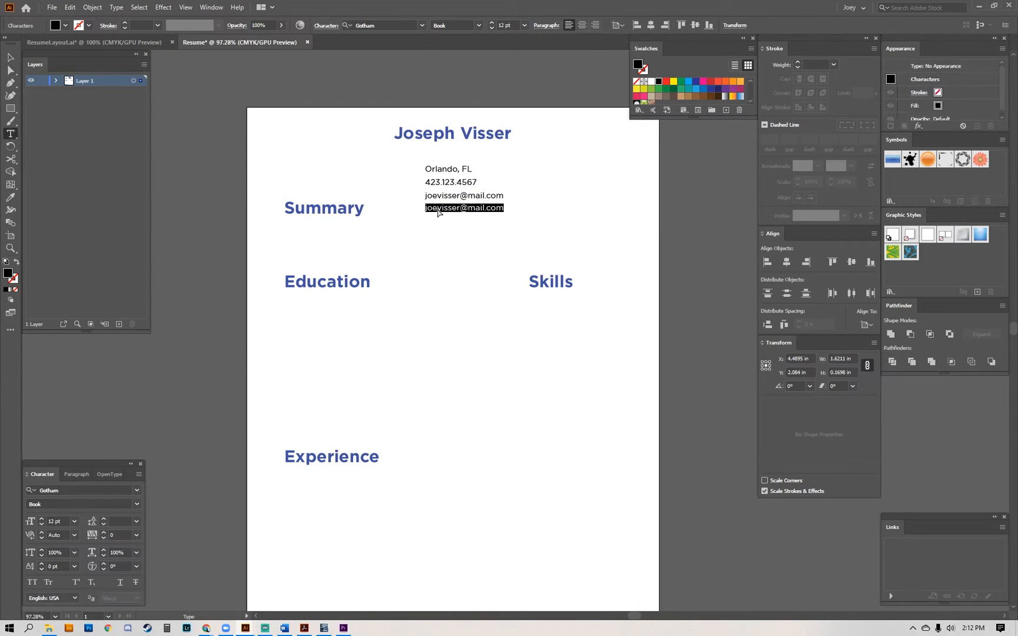
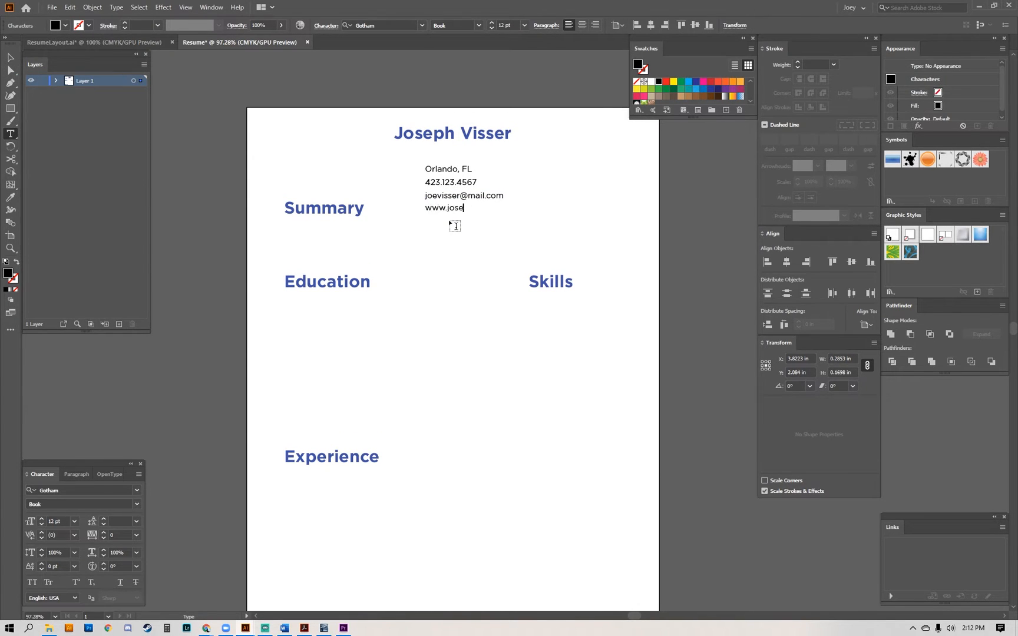
key(Escape)
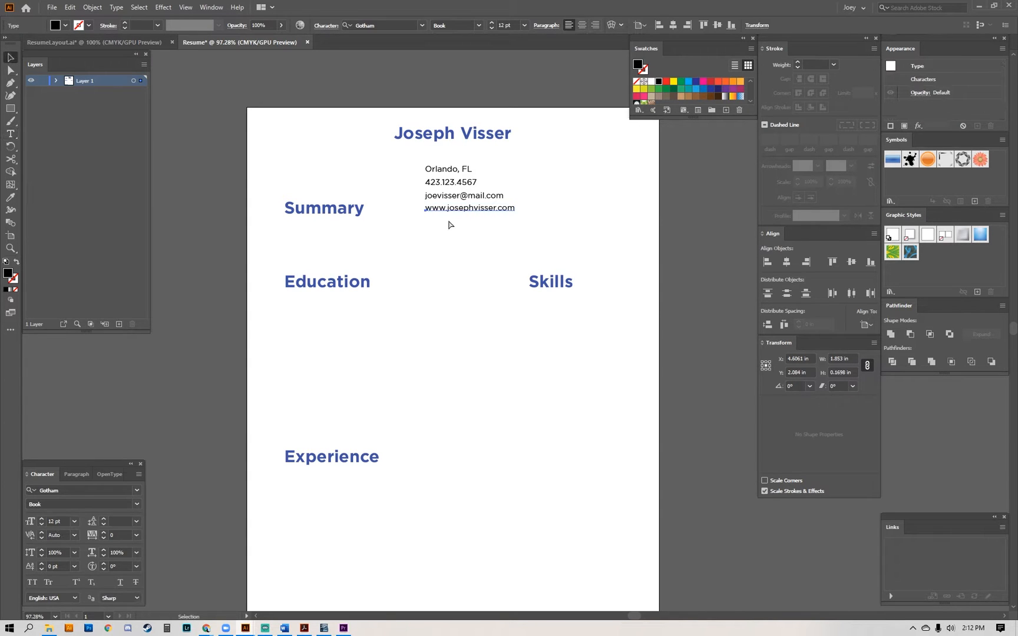
Move the four contact lines up together, closer to the name.
key(a)
drag(534, 234, 383, 154)
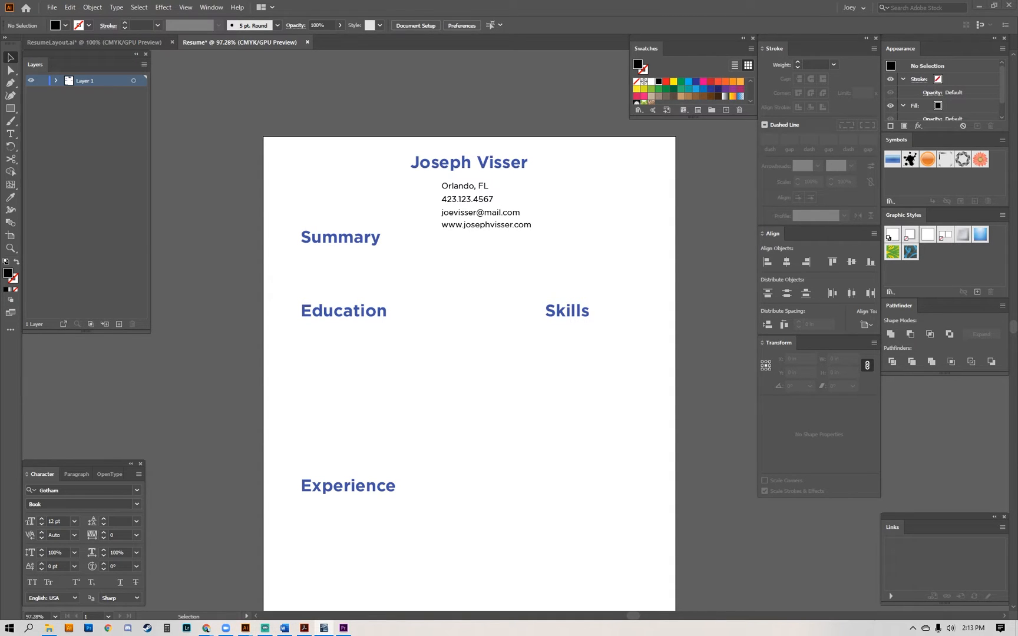
Paste the copied summary paragraph as point text below the Summary heading.
key(t)
click(337, 263)
key(ctrl+v)
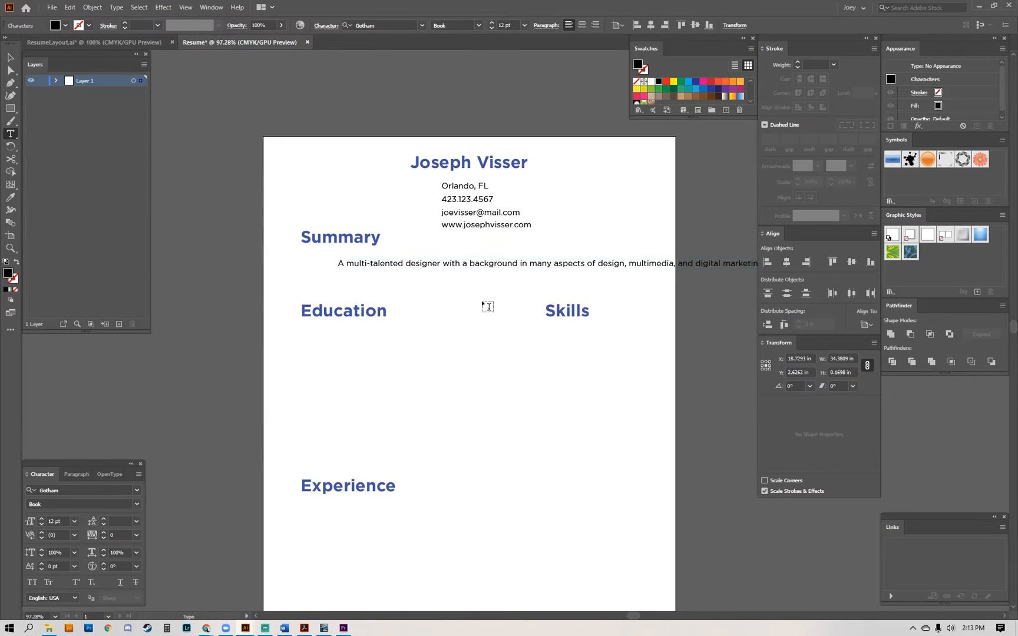
key(Escape)
Move the summary paragraph so its left edge lines up with the Summary heading.
drag(653, 268, 668, 309)
key(a)
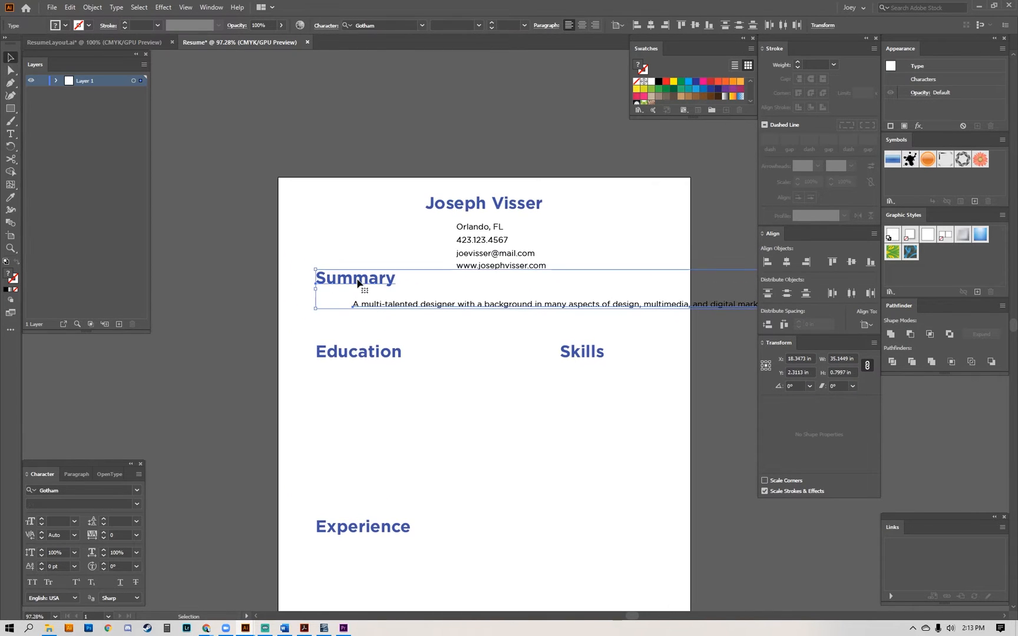
click(416, 318)
drag(422, 308, 385, 306)
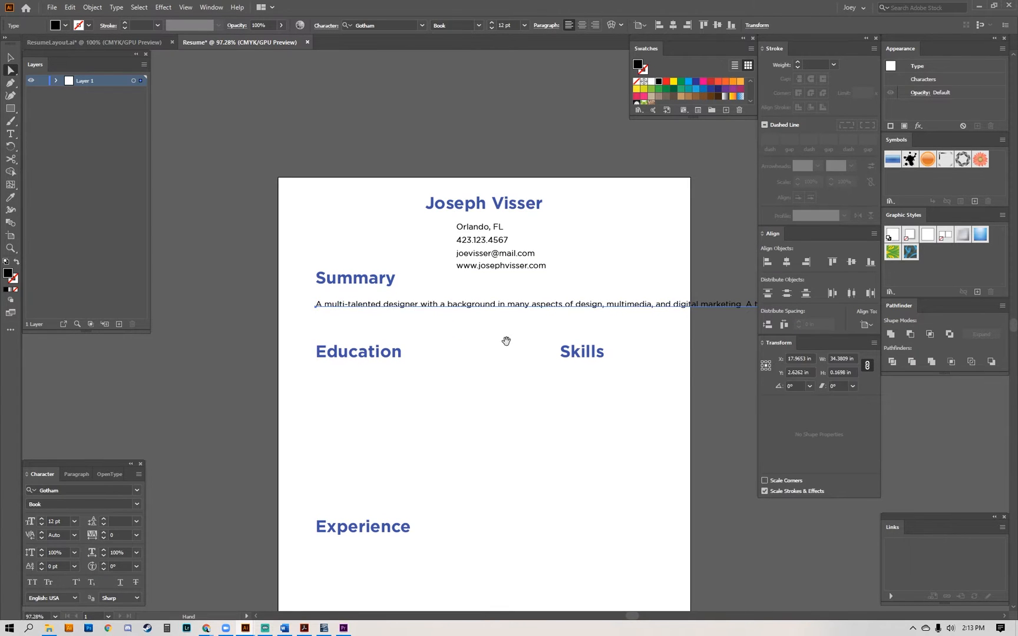
drag(507, 341, 445, 353)
click(577, 331)
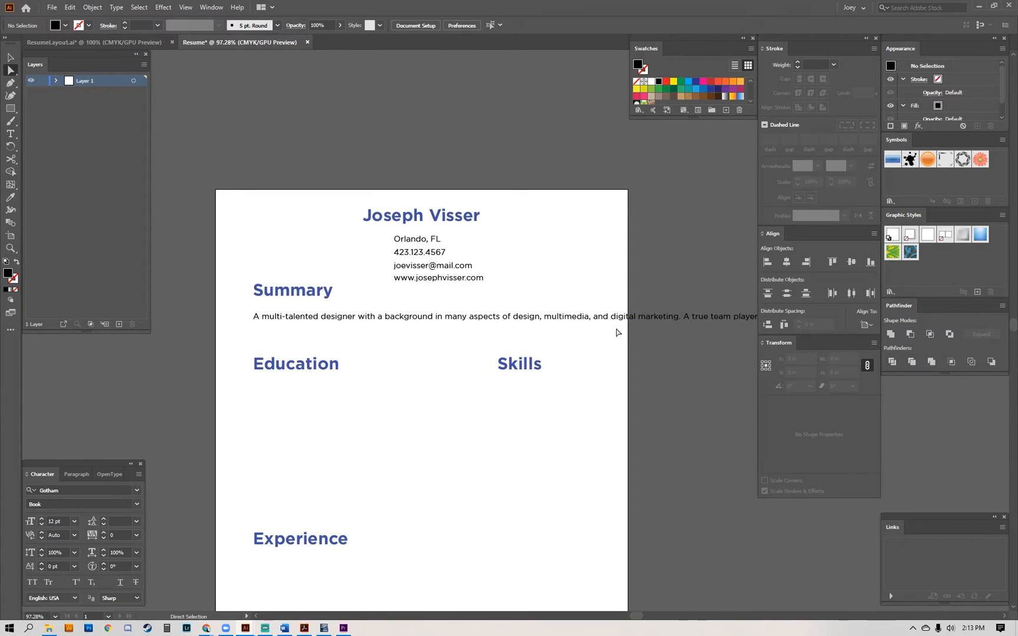
drag(499, 337, 478, 356)
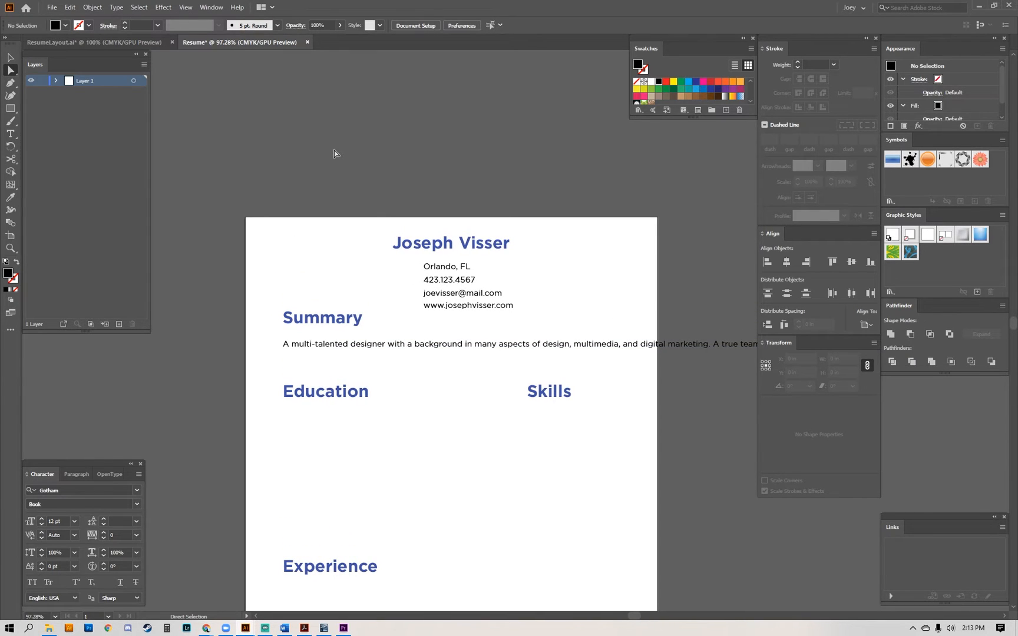
key(t)
drag(278, 128, 669, 251)
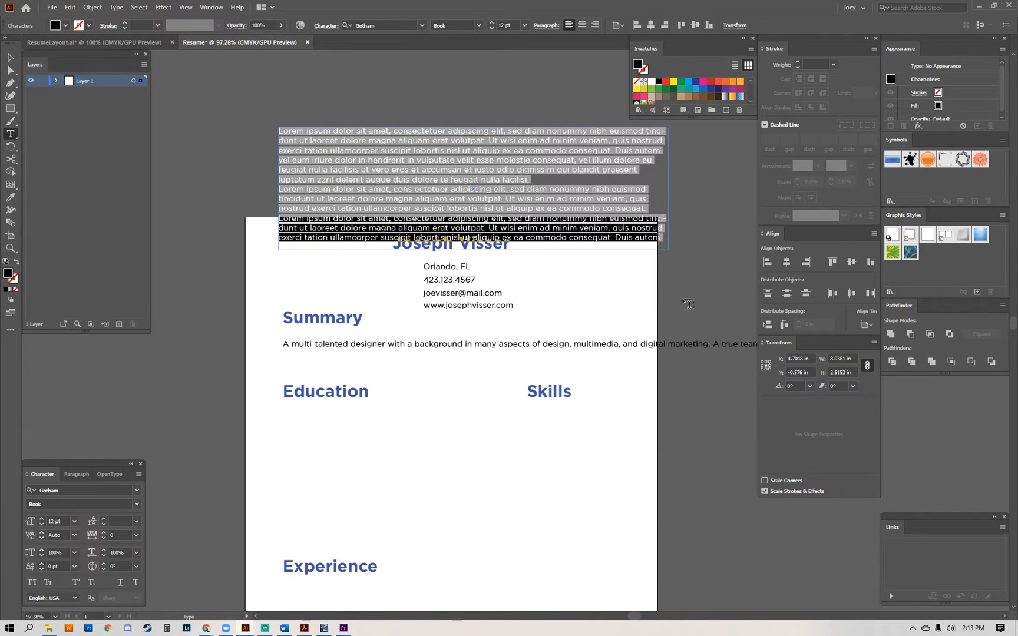
key(Escape)
key(Delete)
Break the summary paragraph into five lines so that it fits within the page width.
drag(668, 302, 632, 257)
key(a)
click(600, 303)
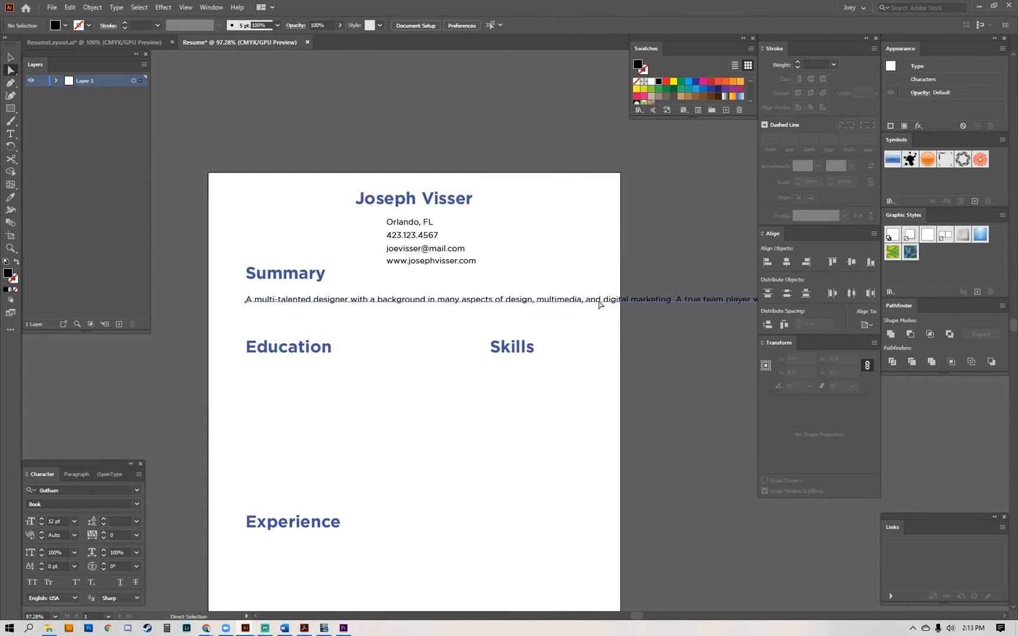
double_click(601, 301)
key(Left)
key(Left)
key(Left)
key(Left)
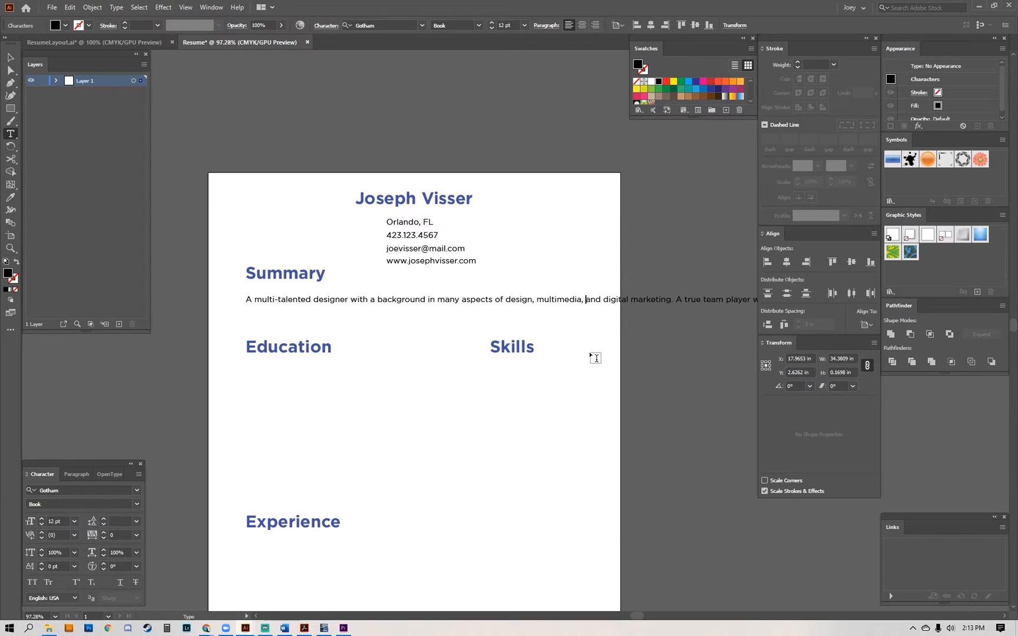
key(Return)
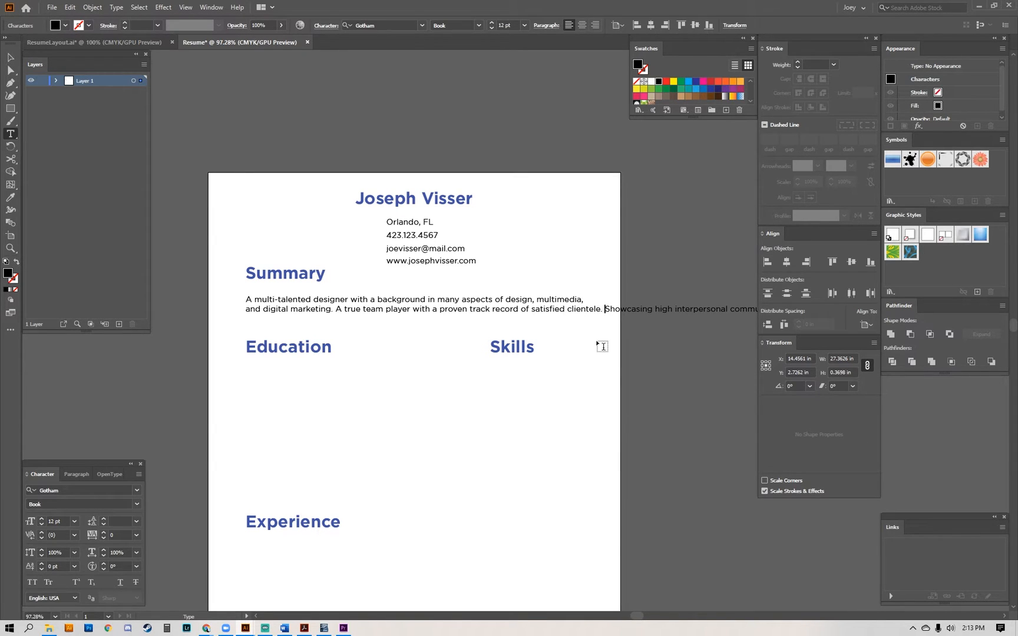
key(Return)
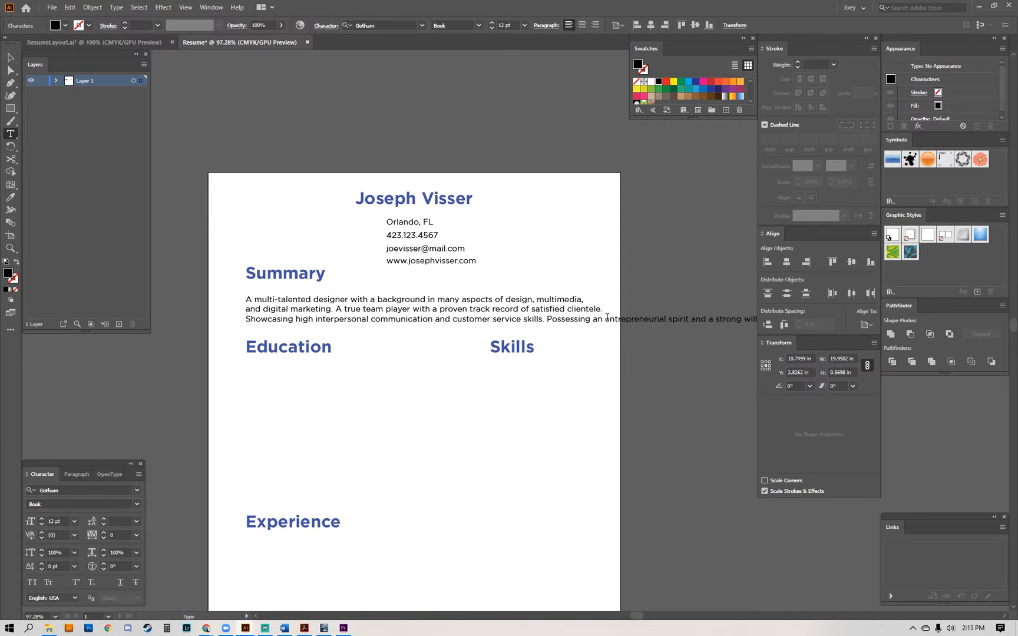
key(Return)
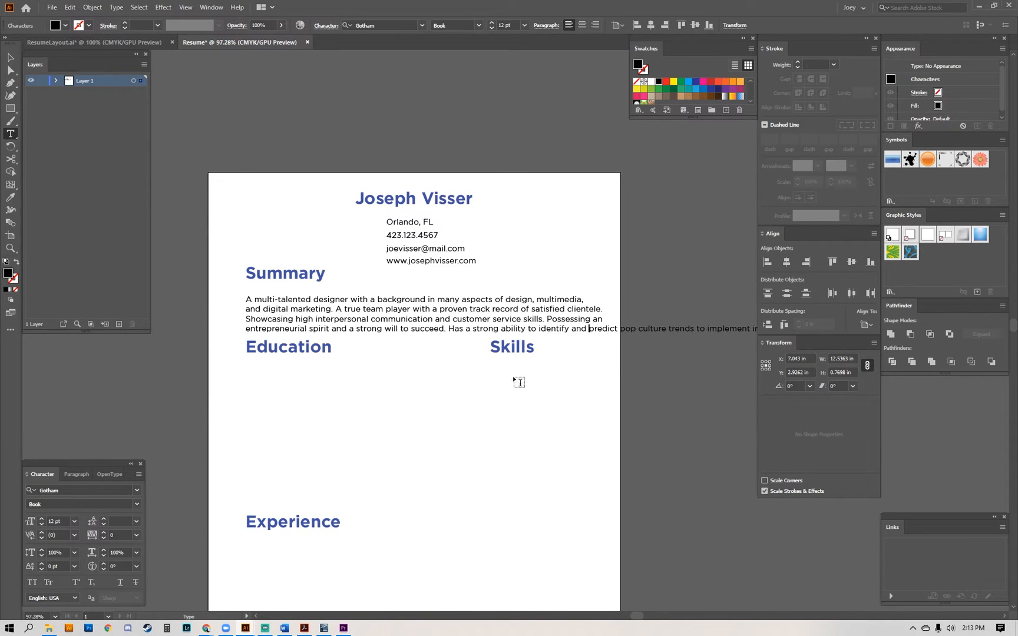
key(Return)
key(Escape)
Move the summary paragraph up so it sits closer beneath the Summary heading.
key(a)
drag(289, 288, 303, 331)
drag(381, 333, 400, 334)
click(393, 263)
drag(392, 264, 391, 254)
Nudge the four contact lines up slightly, closer to the name.
drag(467, 306, 472, 262)
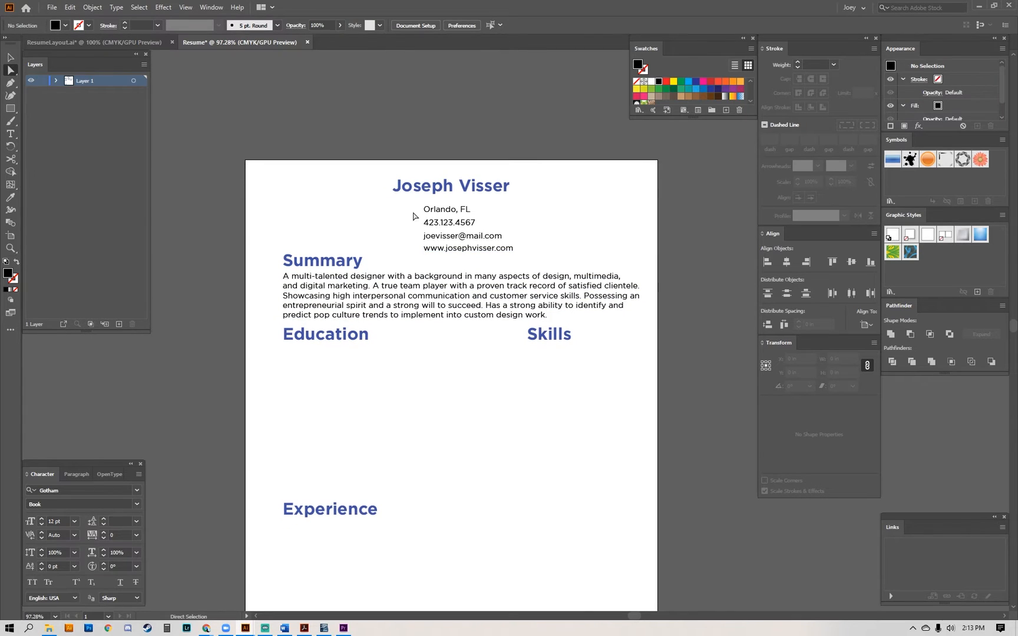
drag(404, 202, 511, 245)
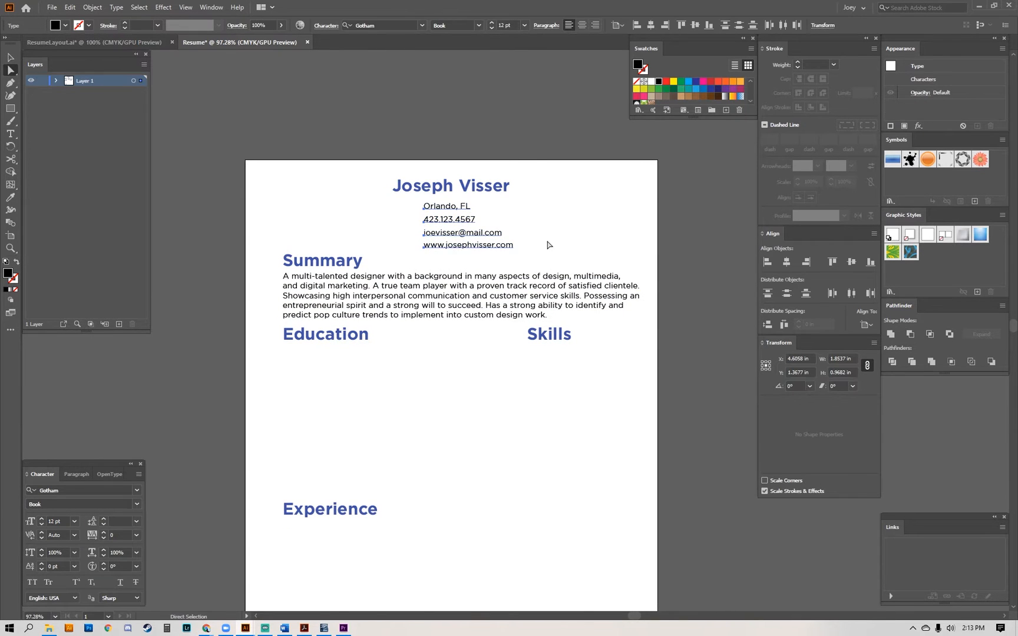
drag(404, 260, 436, 207)
Move the Education and Skills headings down together to leave a gap below the summary paragraph.
key(v)
click(341, 209)
click(366, 281)
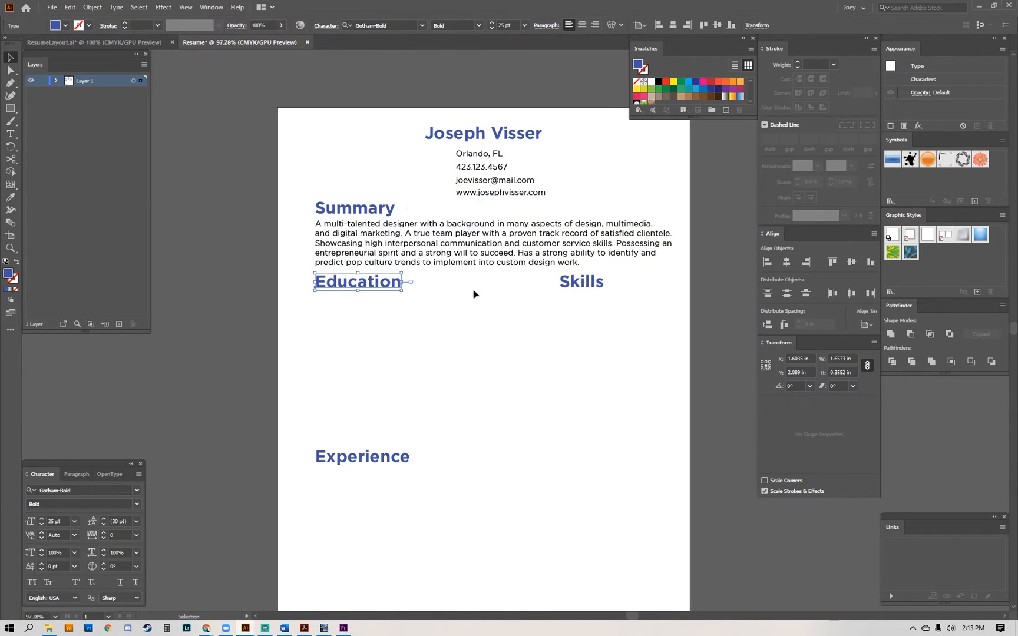
shift+click(580, 283)
drag(352, 413, 361, 315)
key(a)
drag(397, 361, 396, 372)
Move the Experience heading straight up, closer to the Education heading.
drag(506, 258, 480, 341)
click(462, 356)
drag(372, 454, 373, 361)
drag(505, 336, 501, 384)
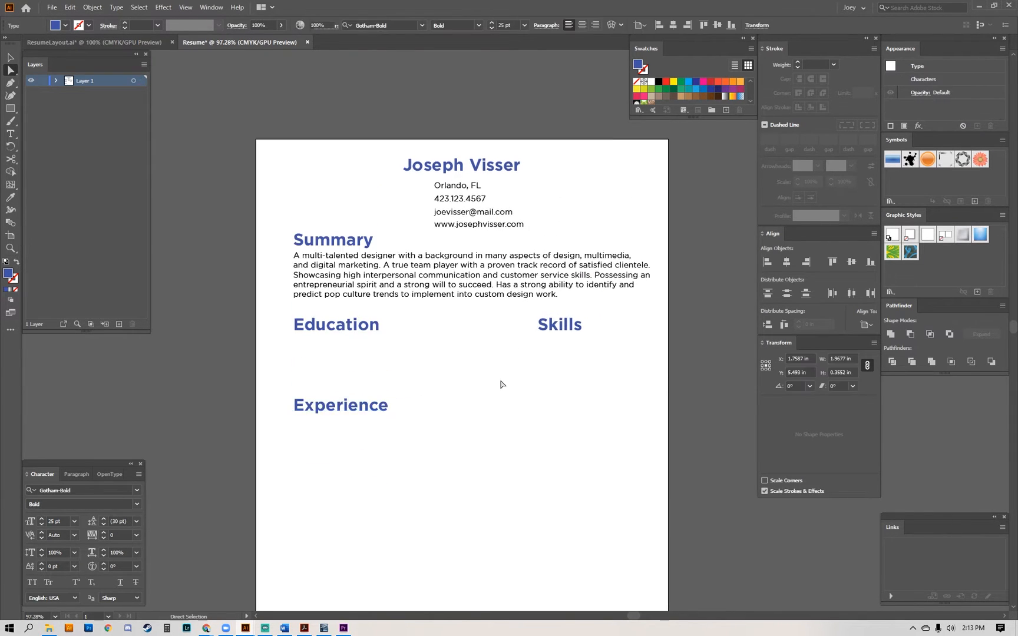
click(501, 384)
Duplicate the summary paragraph below Education and turn the copy into a Medium-weight line reading "Full Sail University - 2010".
drag(430, 261, 430, 349)
triple_click(430, 346)
text(F)
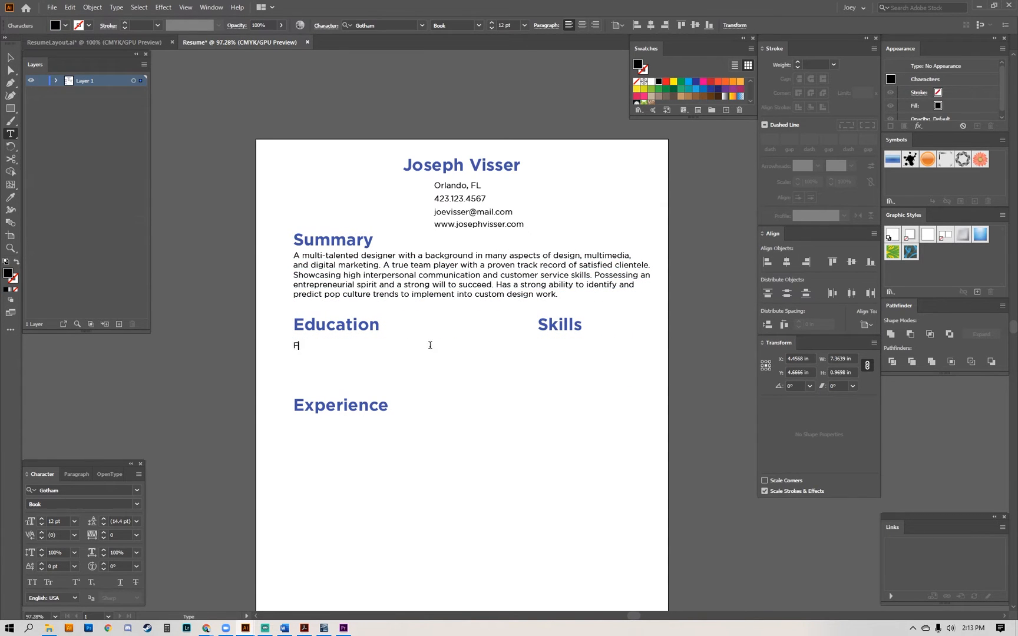
text(ull Sail University - 2010)
key(Escape)
key(a)
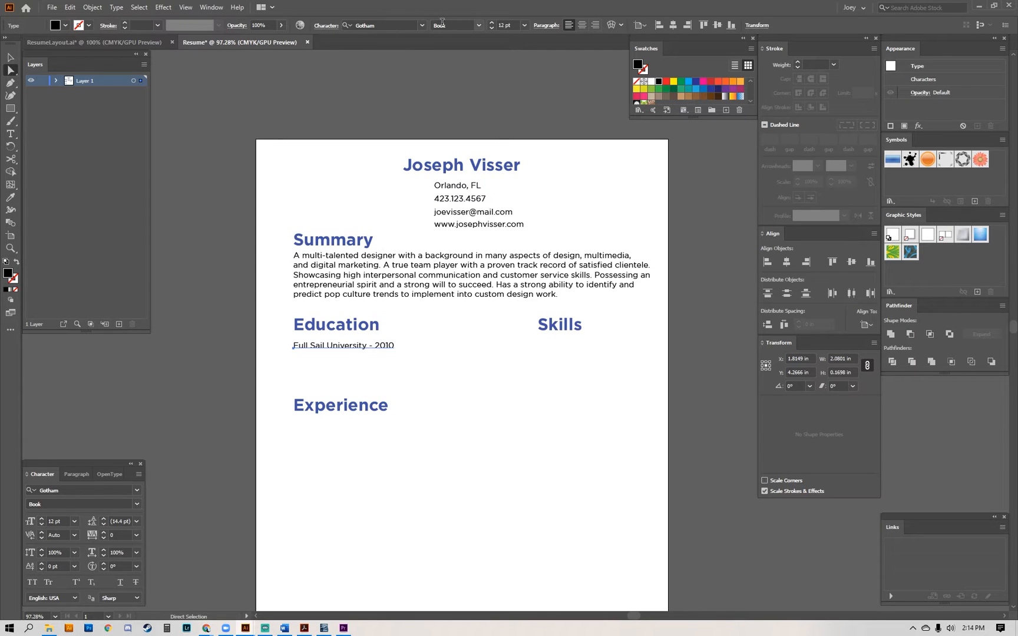
click(479, 26)
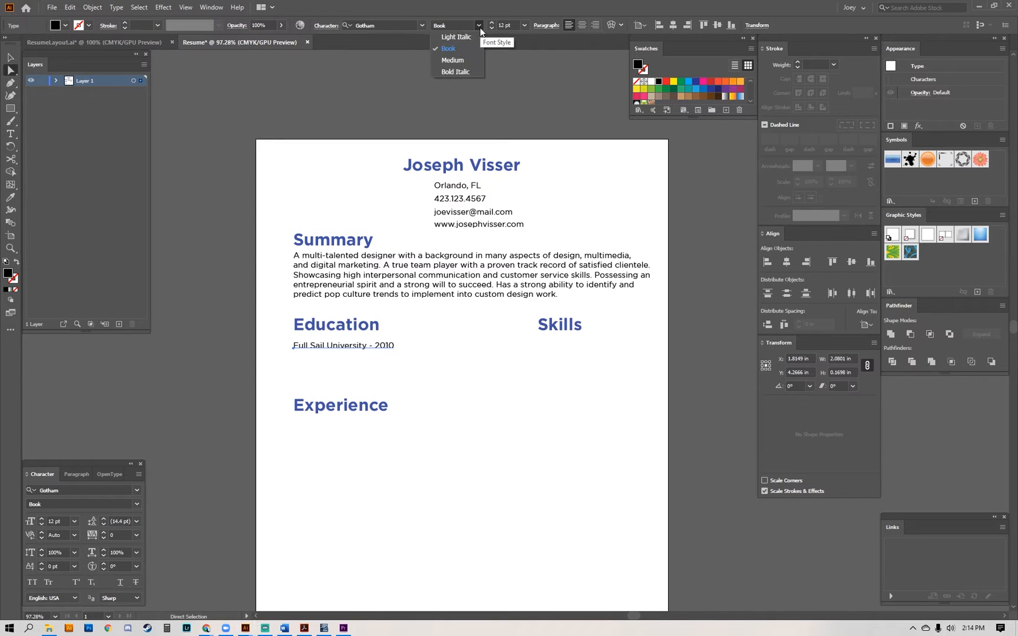
click(462, 60)
Duplicate the summary paragraph below the university line and replace the copy's text with "Digital Arts and Design Bachelors of Science".
drag(420, 288, 415, 363)
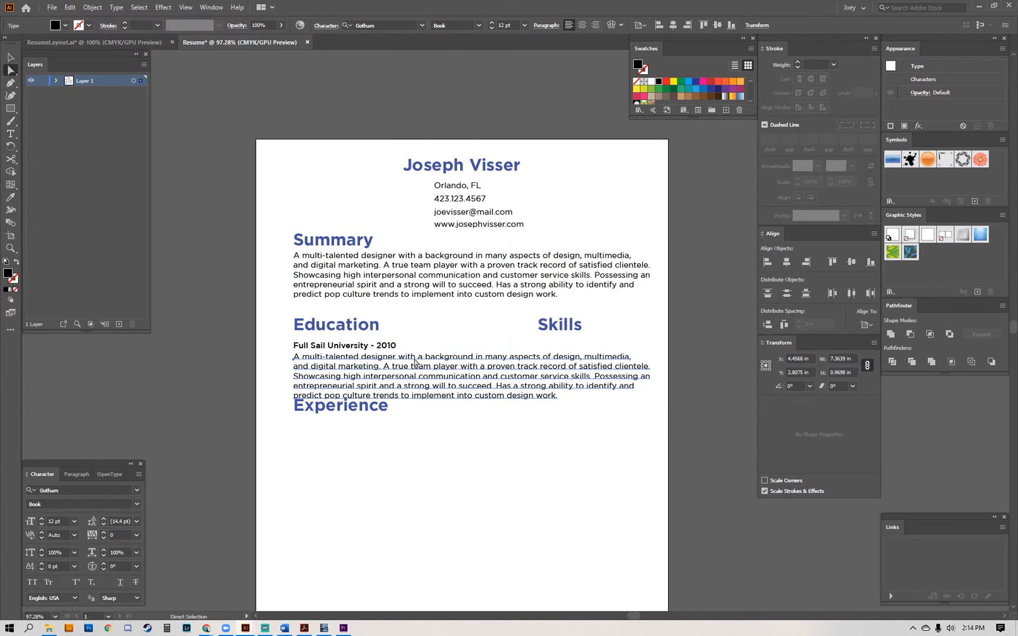
triple_click(415, 361)
click(415, 361)
key(BackSpace)
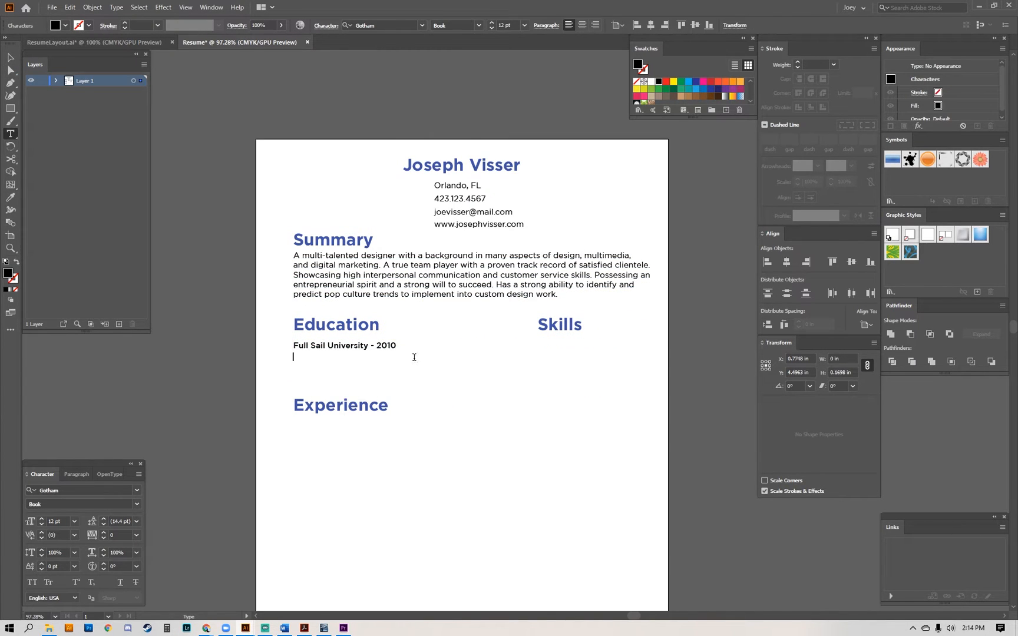
text(l Arts and Desig)
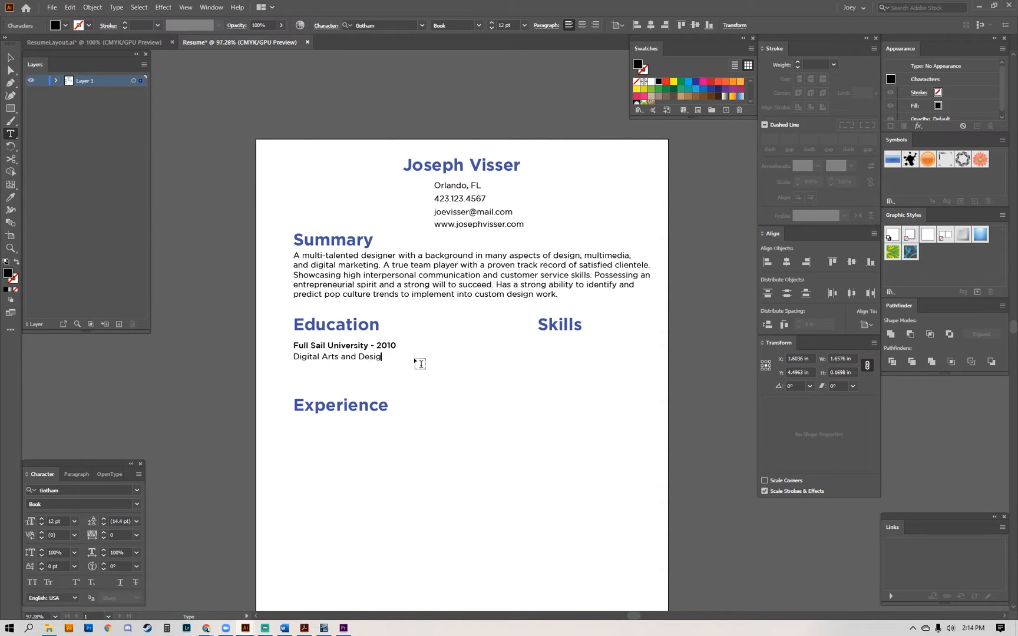
text(n Bachelors of Science)
key(Escape)
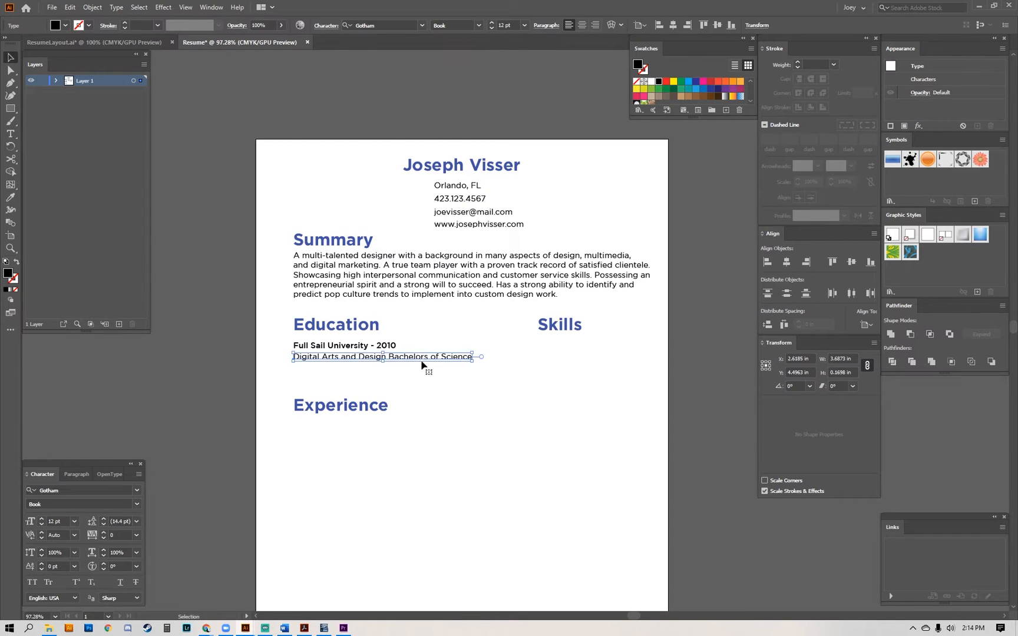
Copy the university line below the Skills heading in Book weight and replace its text with "Photoshop" and "Illustrator" on two lines.
scroll(423, 359, right, 2)
click(300, 343)
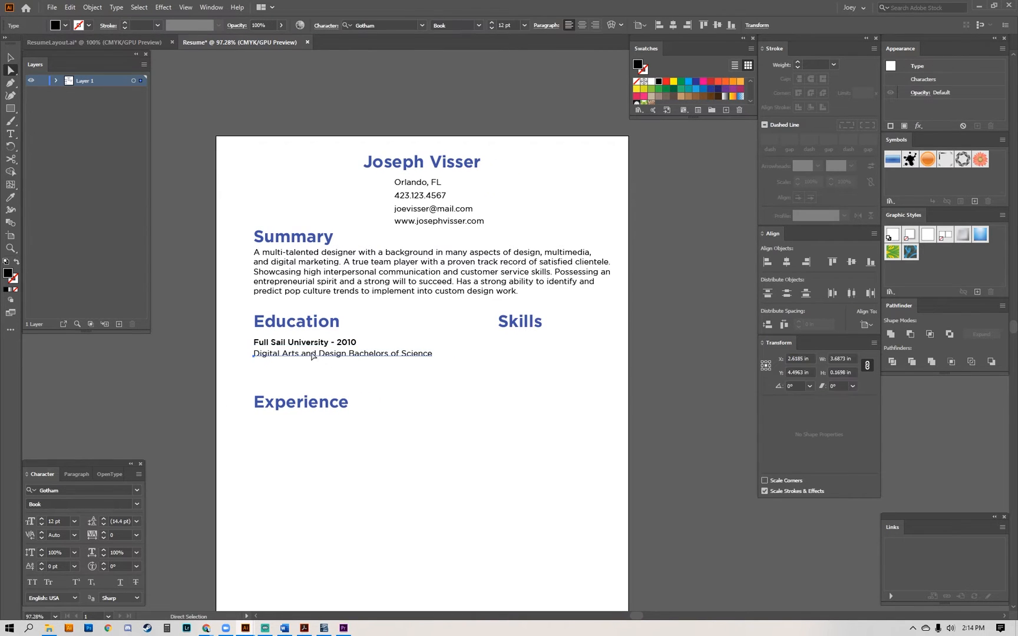
drag(297, 343, 541, 344)
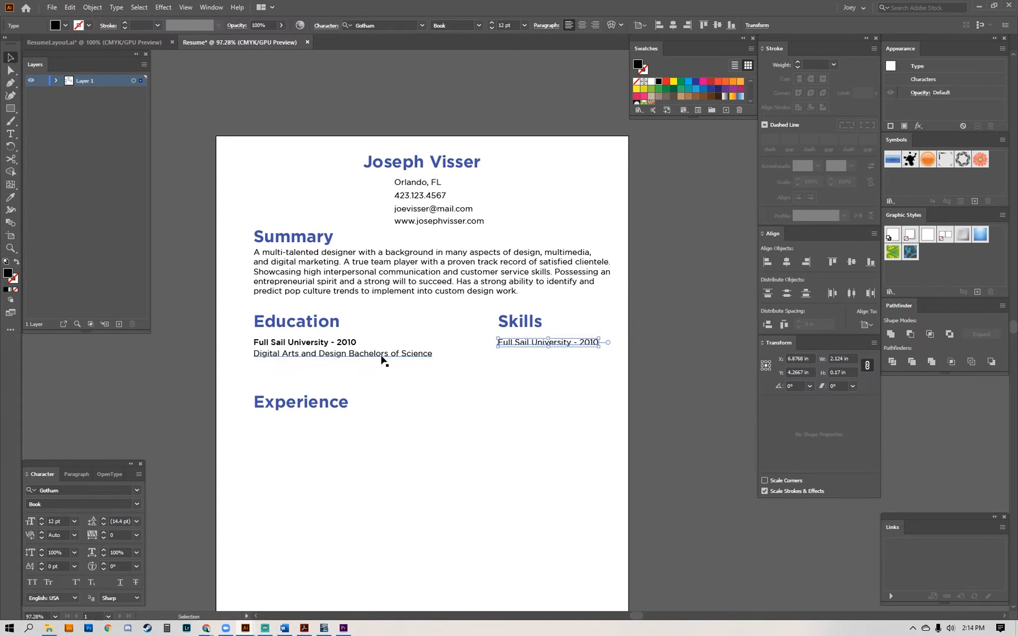
click(518, 350)
triple_click(513, 346)
text(P)
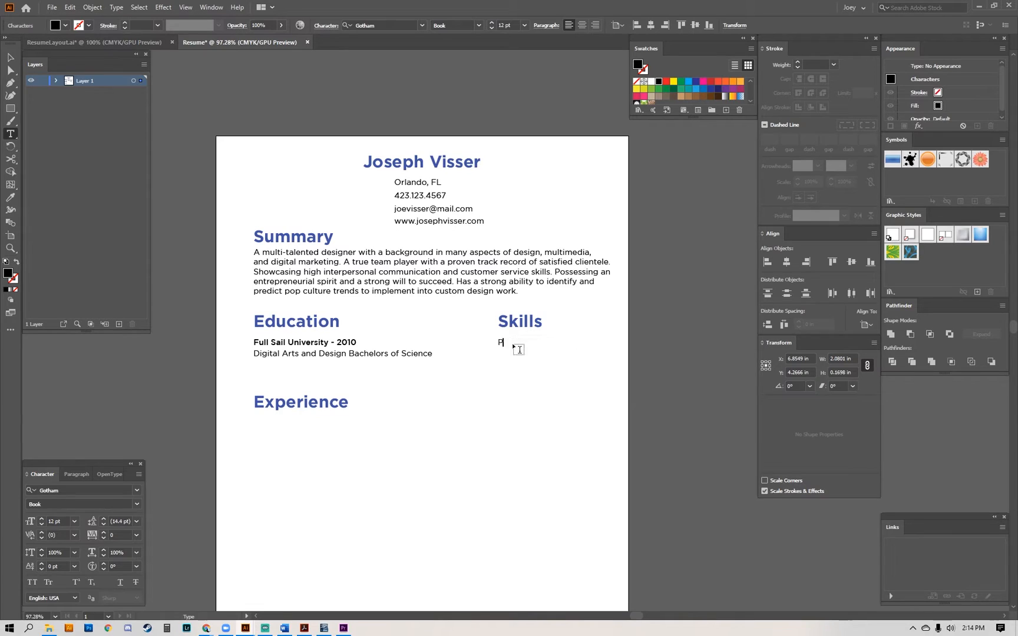
text(hotoshop)
key(Return)
text(IO)
Duplicate the skills list beside itself and replace the copy's text with "After Effects" and "Premiere" on two lines.
drag(514, 346, 570, 347)
click(570, 347)
key(ctrl+a)
text(After)
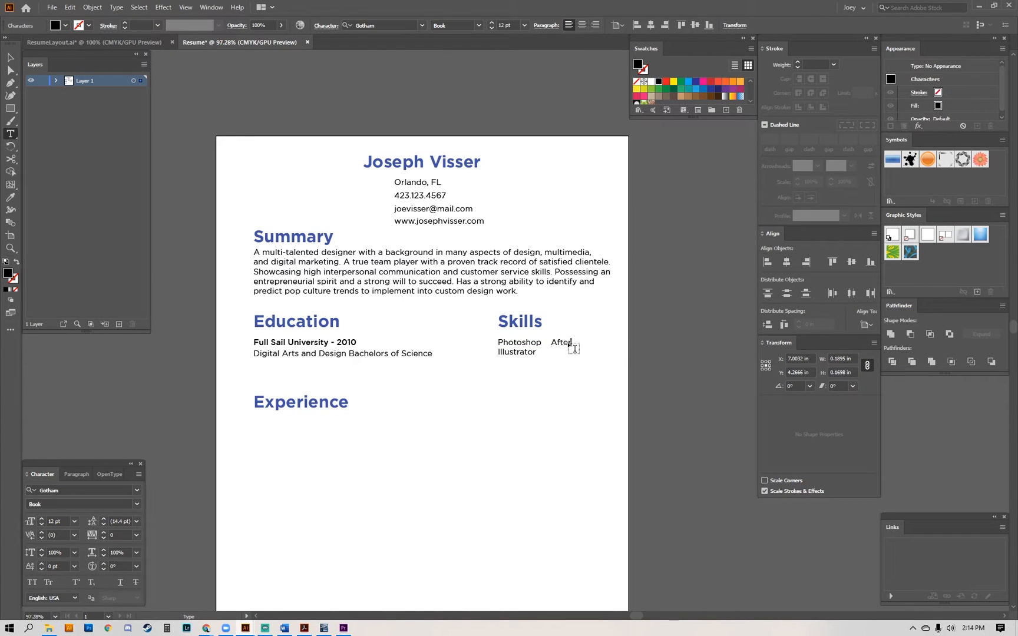
text( F)
text(Premiere)
key(Escape)
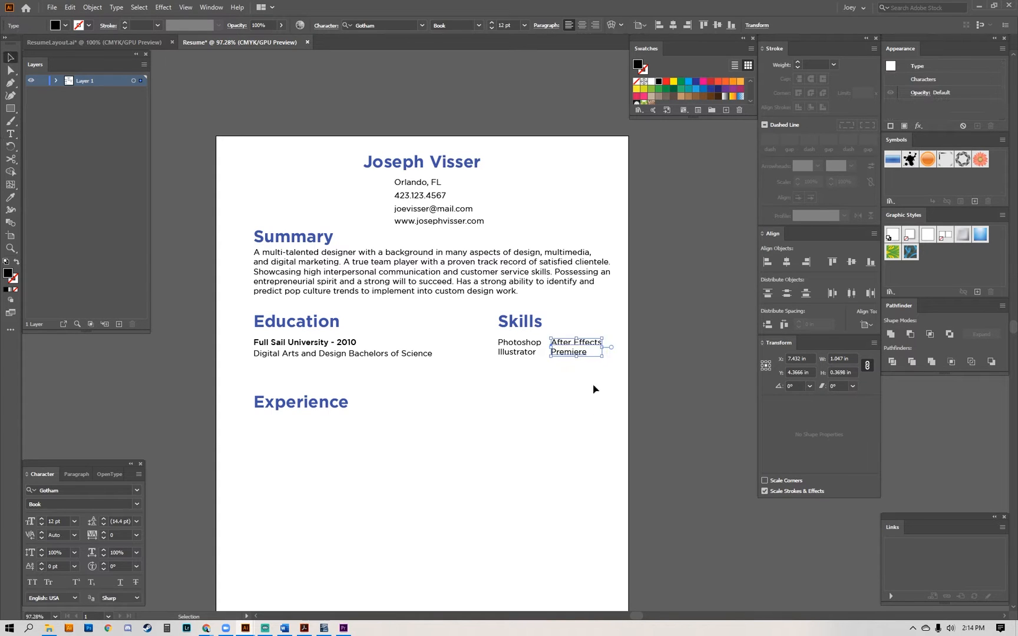
Move the Skills heading and both skill lists horizontally to the left, closer to the Education section.
click(593, 387)
key(a)
drag(623, 306, 479, 390)
key(v)
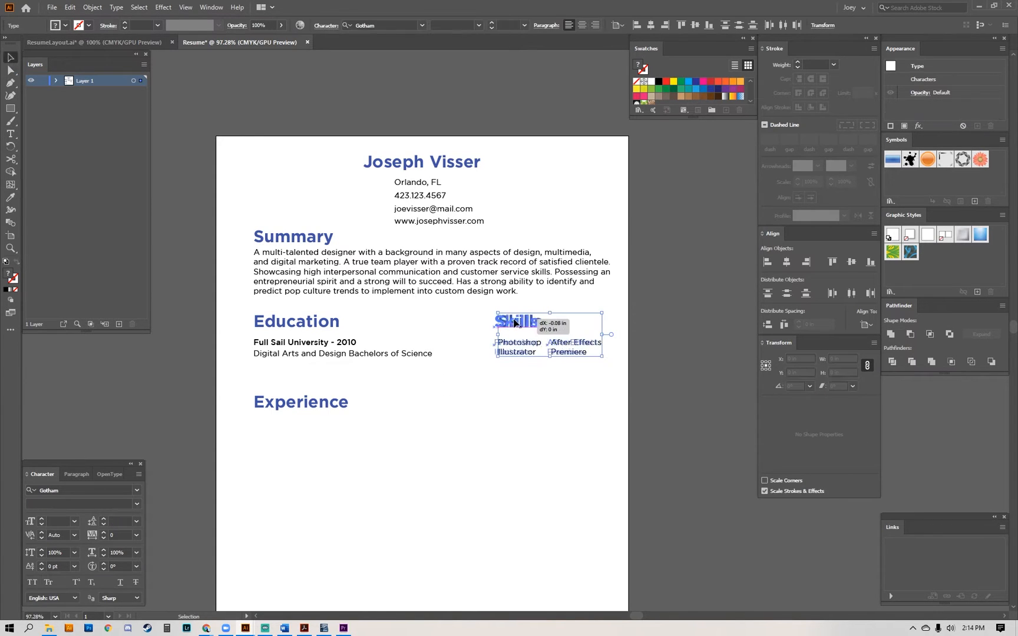
drag(519, 322, 492, 322)
click(518, 424)
drag(426, 388, 462, 283)
key(a)
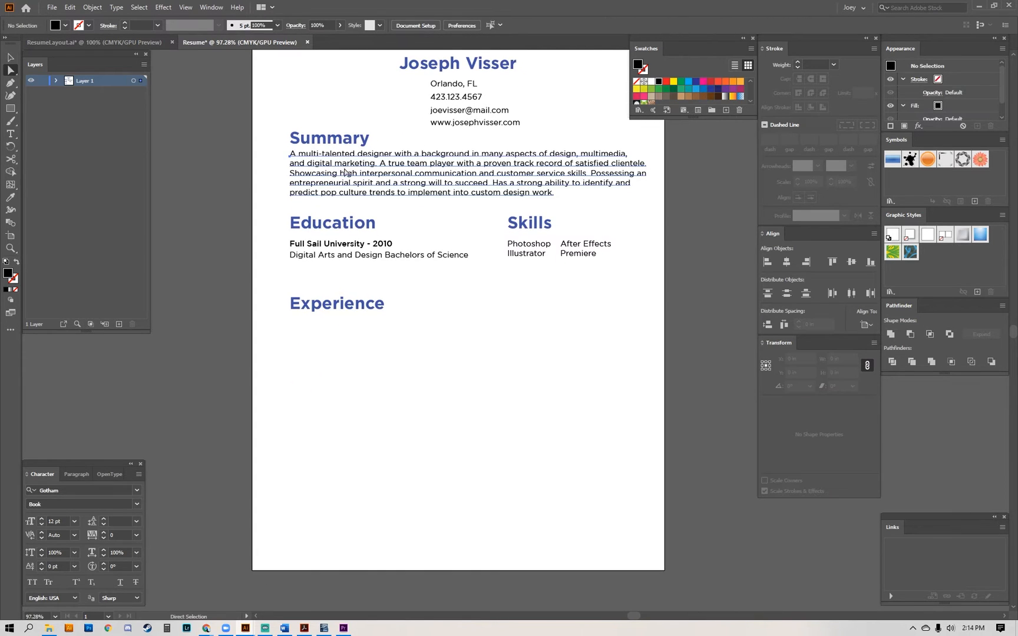
drag(339, 168, 339, 350)
key(v)
key(Delete)
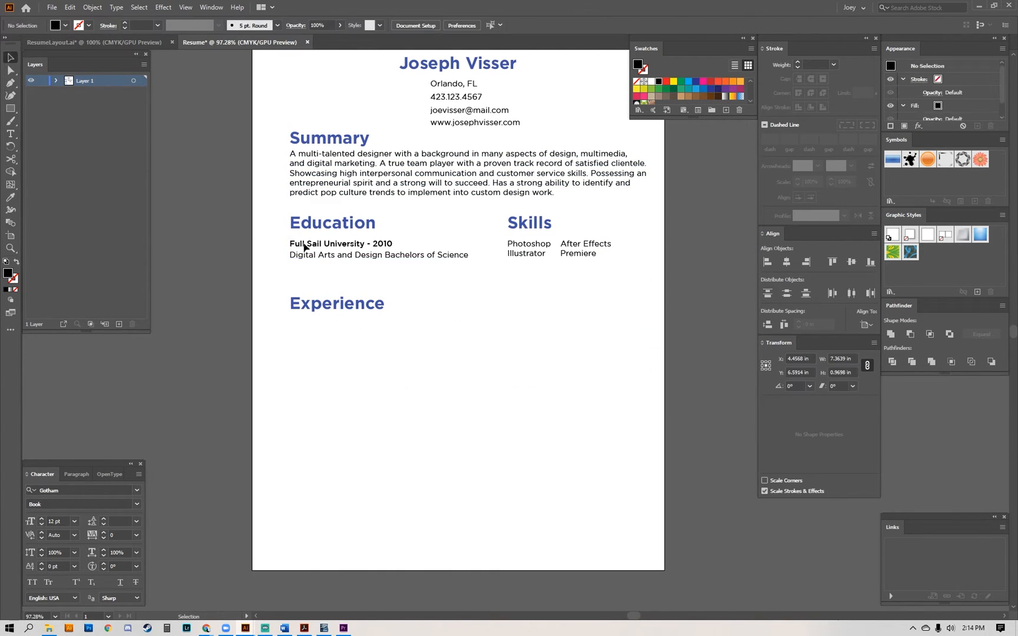
Duplicate the two Education text lines straight down to just below the Experience heading.
key(a)
drag(277, 235, 476, 269)
drag(356, 243, 356, 330)
click(386, 365)
drag(386, 365, 386, 383)
Replace the copied university line under Experience with "2019 to Current - Full Sail University".
triple_click(333, 344)
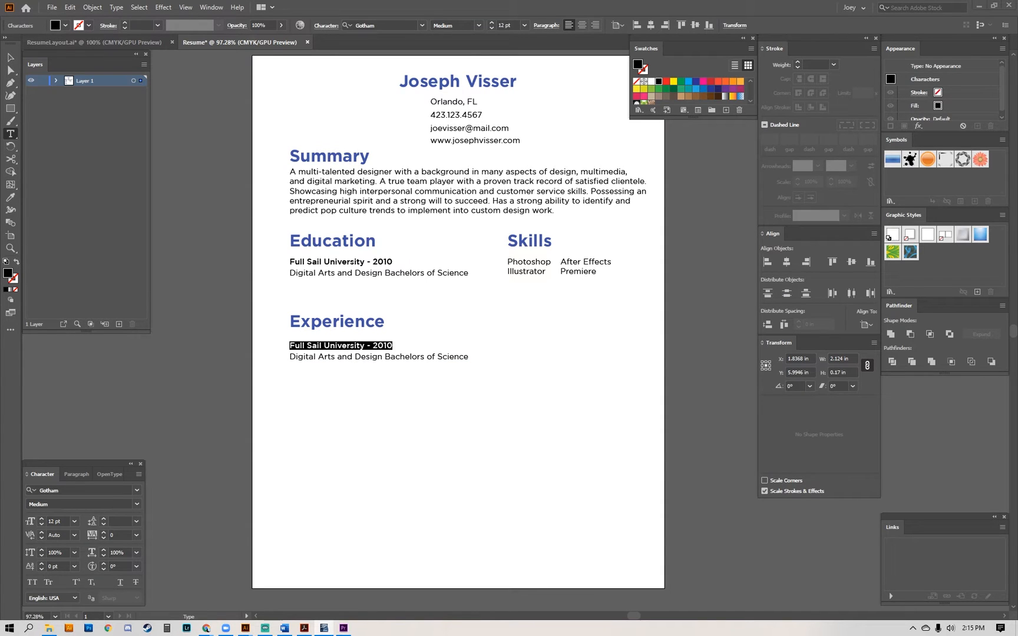
double_click(356, 344)
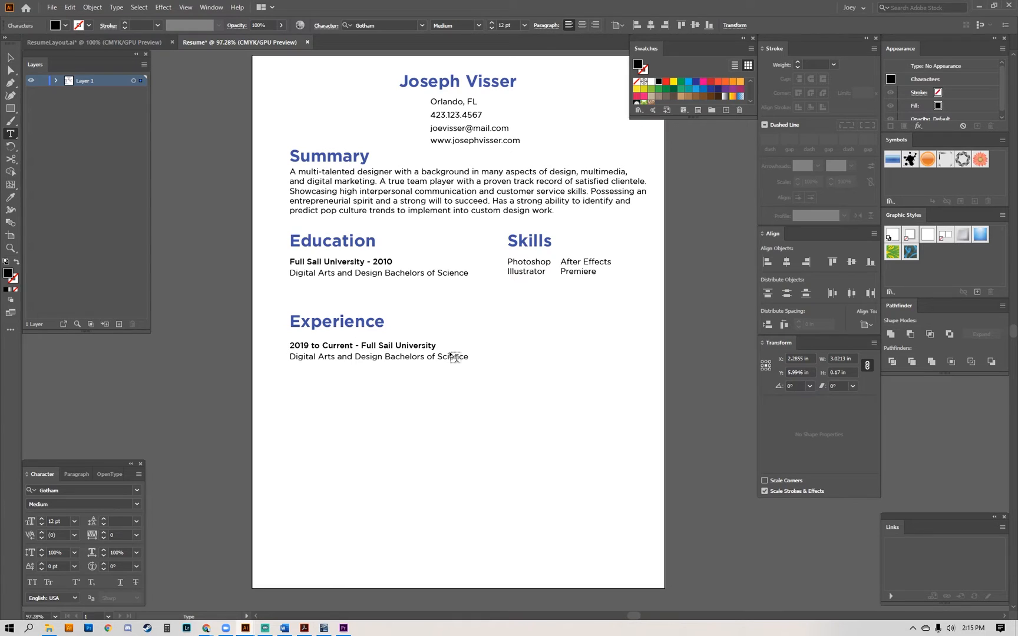
key(ctrl+a)
key(Escape)
key(t)
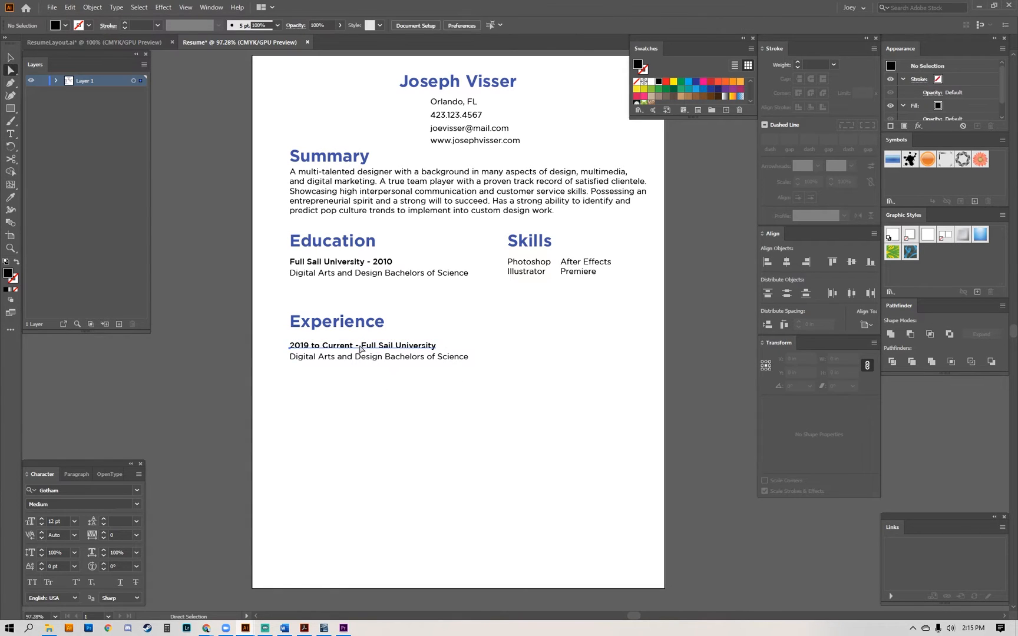
Reorder the first Experience line to read "Full Sail University - 2019 to Current".
drag(361, 345, 285, 347)
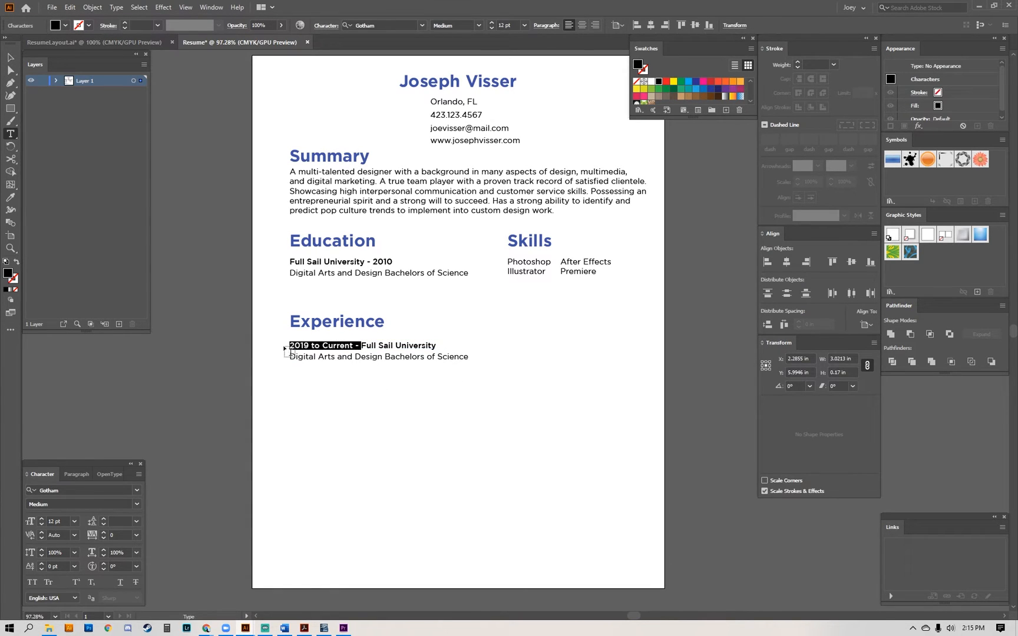
key(BackSpace)
click(366, 345)
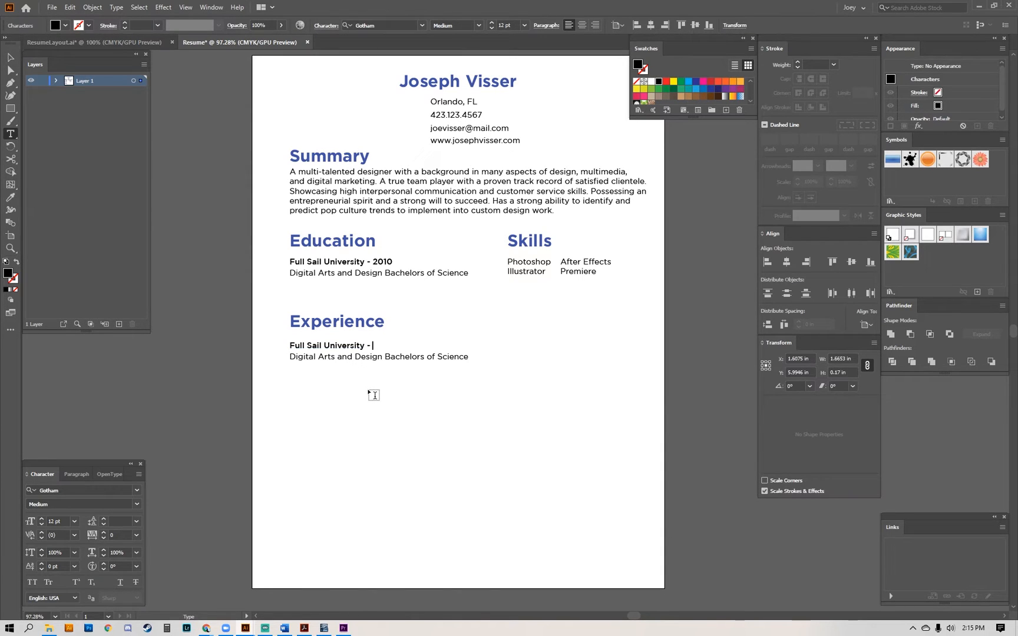
text(- 2019 to Current)
key(Escape)
click(379, 395)
Replace the degree line under Experience with the copied text "Career Advisor - Digital Arts & Design and Web Design & Development Programs".
key(a)
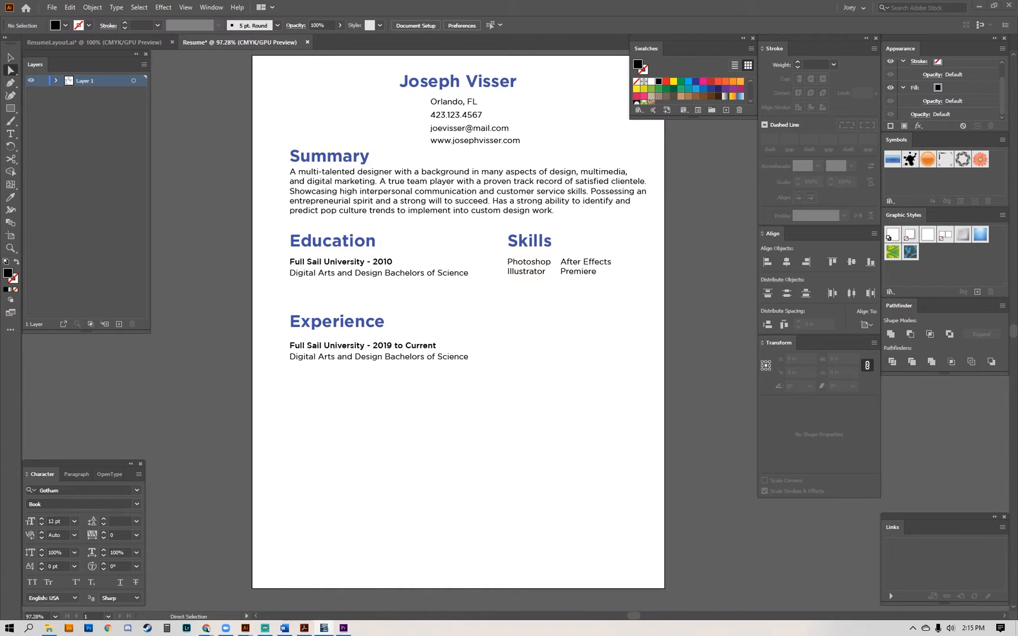
double_click(409, 359)
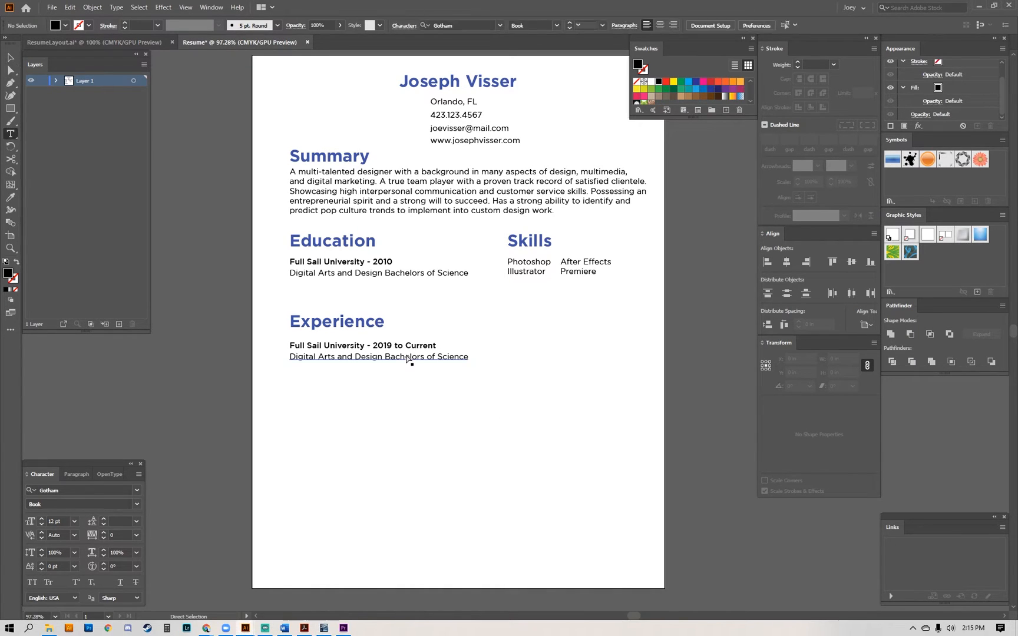
key(ctrl+a)
text(Career Advisor - Digital Arts & Design and Web Design & Development Programs)
key(Escape)
click(459, 393)
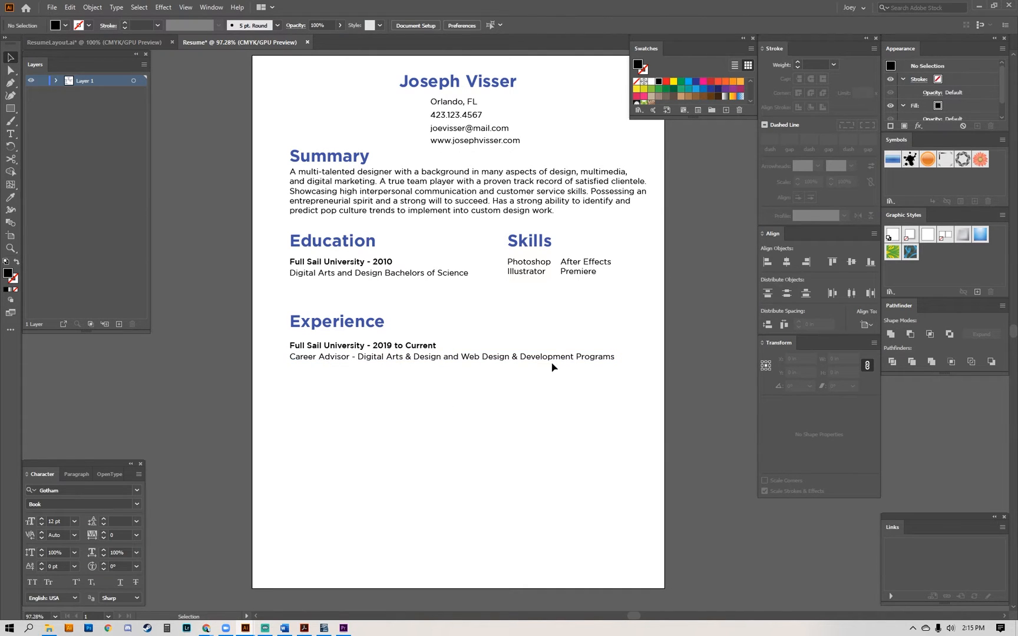
Duplicate the Career Advisor line directly below itself and replace the copy's text with a hyphen.
key(a)
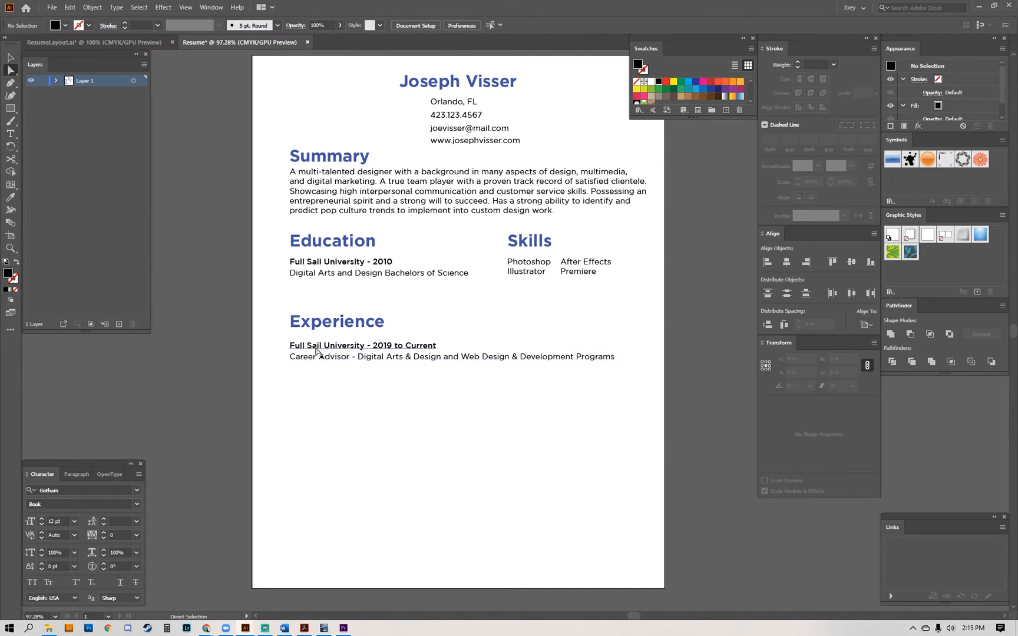
click(316, 358)
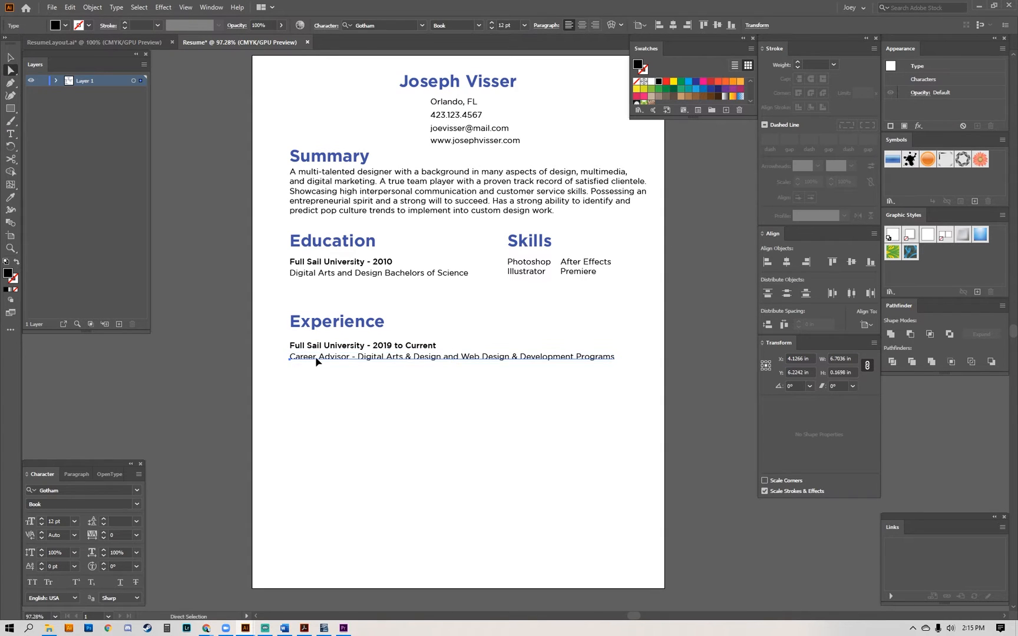
drag(316, 362, 316, 376)
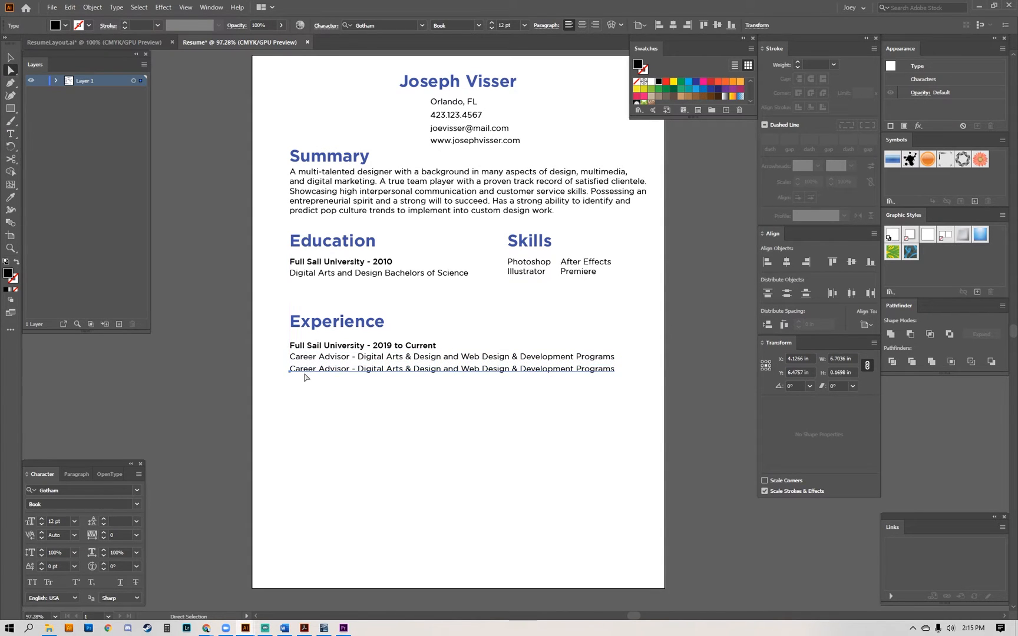
click(306, 376)
triple_click(316, 370)
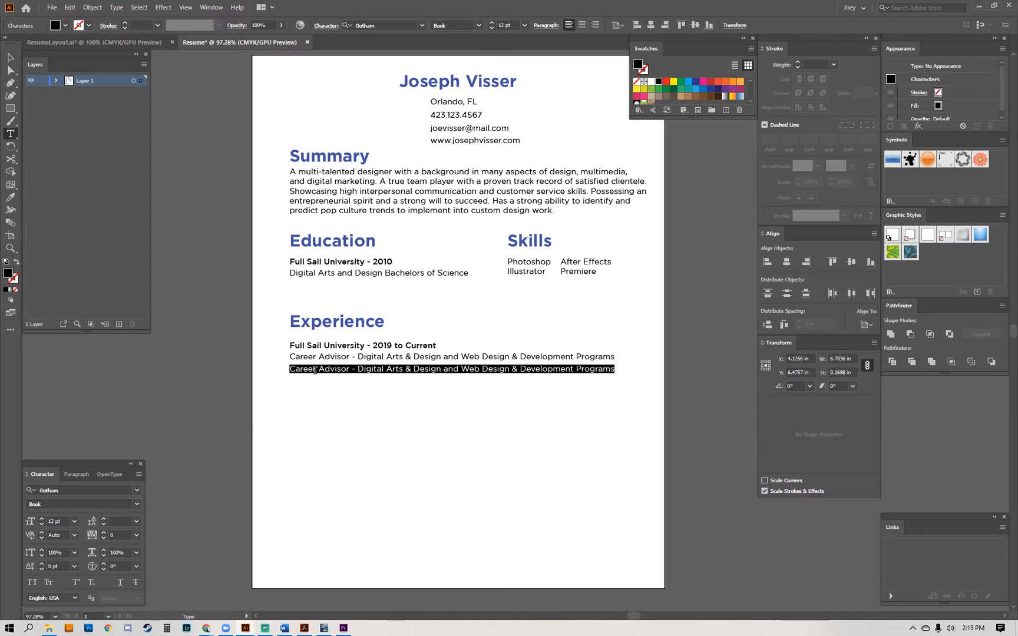
key(BackSpace)
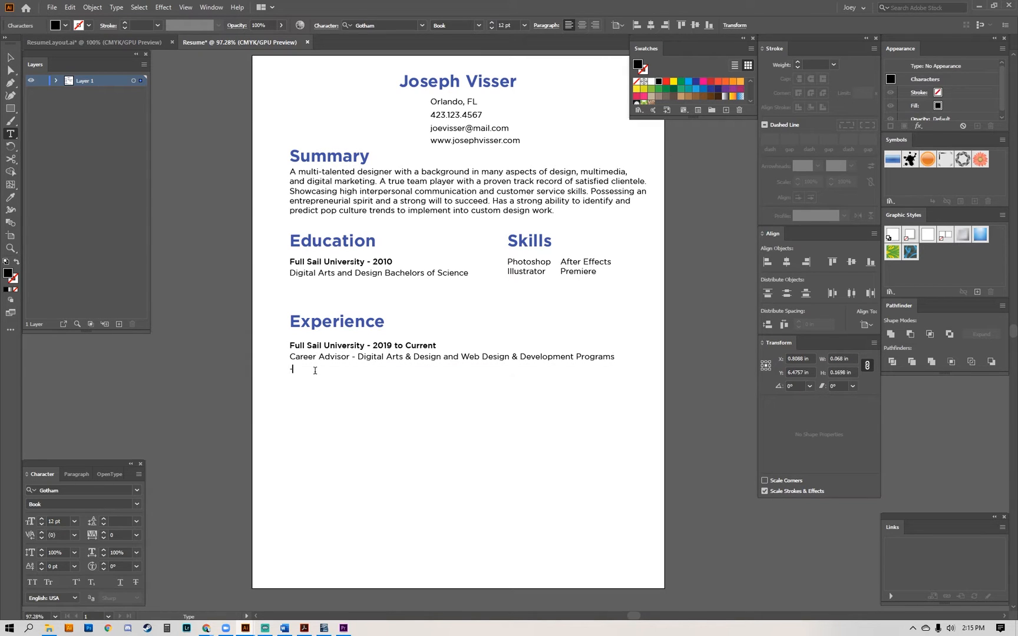
Replace the hyphen under the Career Advisor line with the bullet glyph (•) from Gotham Book.
click(116, 7)
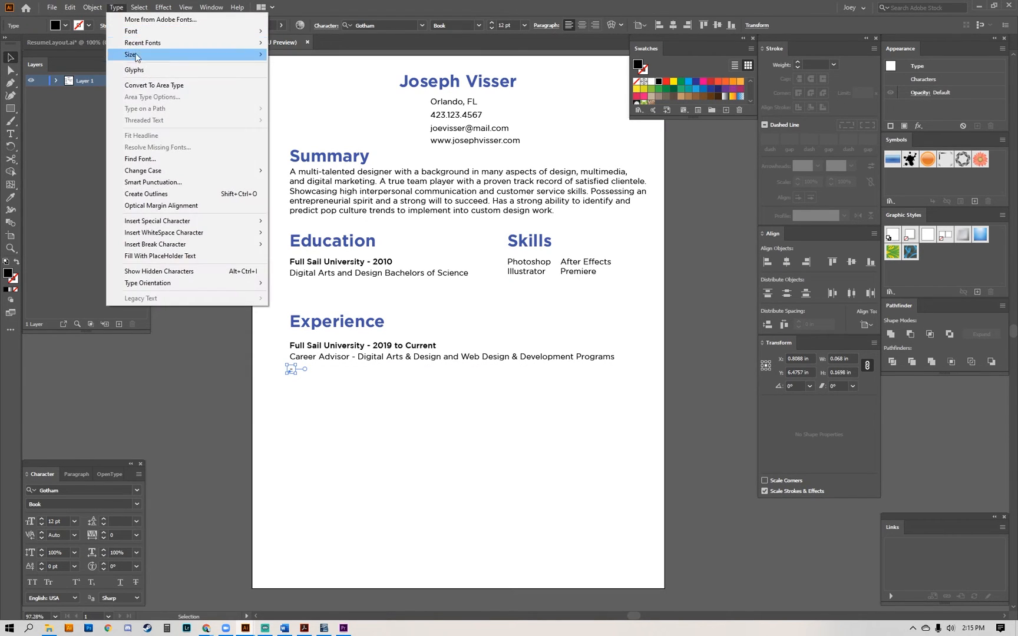
click(134, 68)
scroll(258, 134, down, 5)
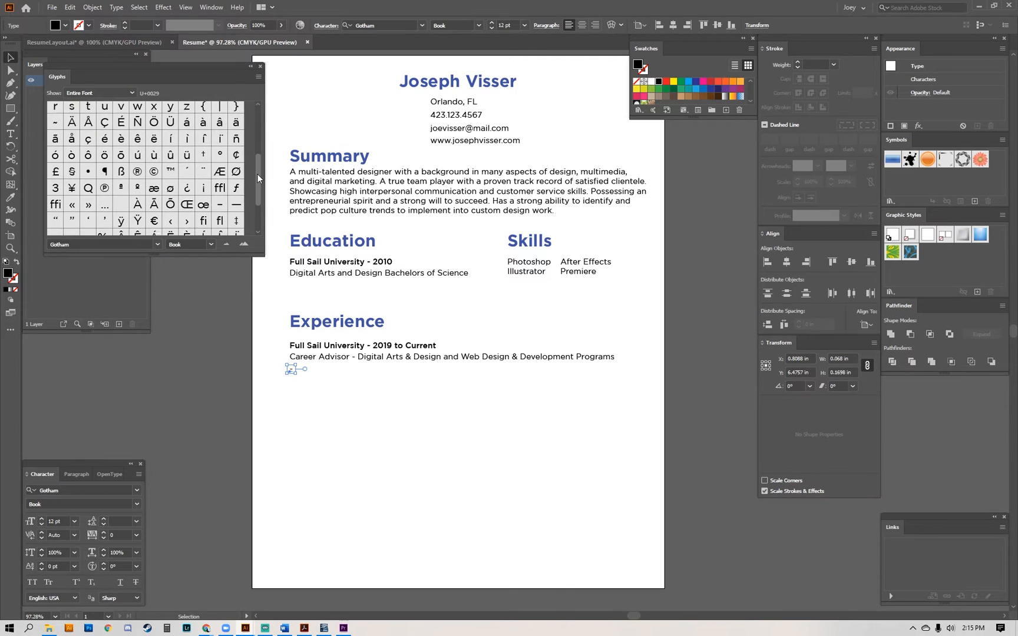
click(86, 134)
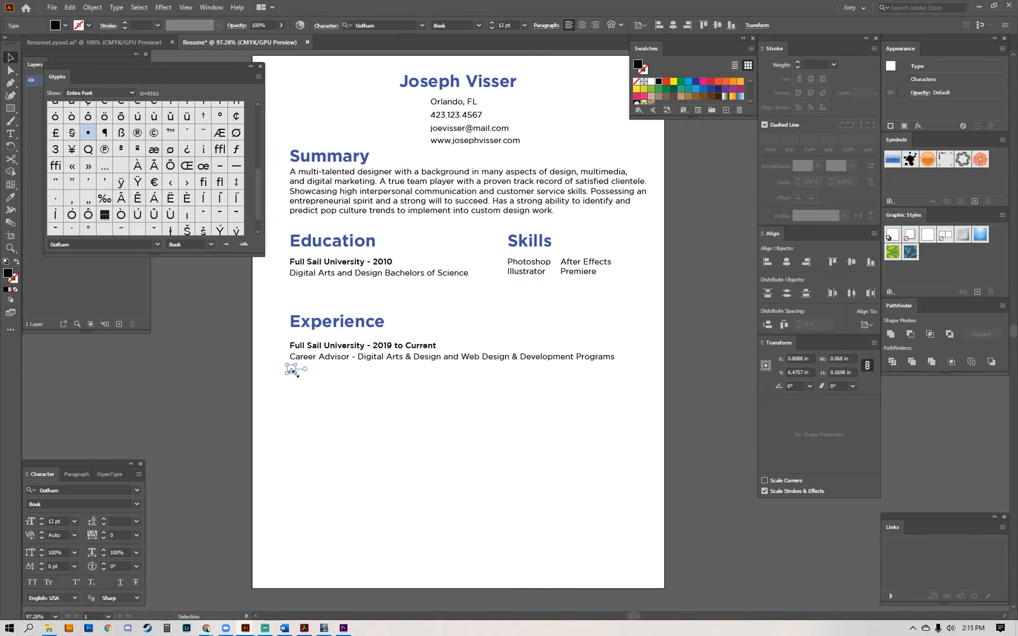
double_click(290, 371)
scroll(138, 167, up, 1)
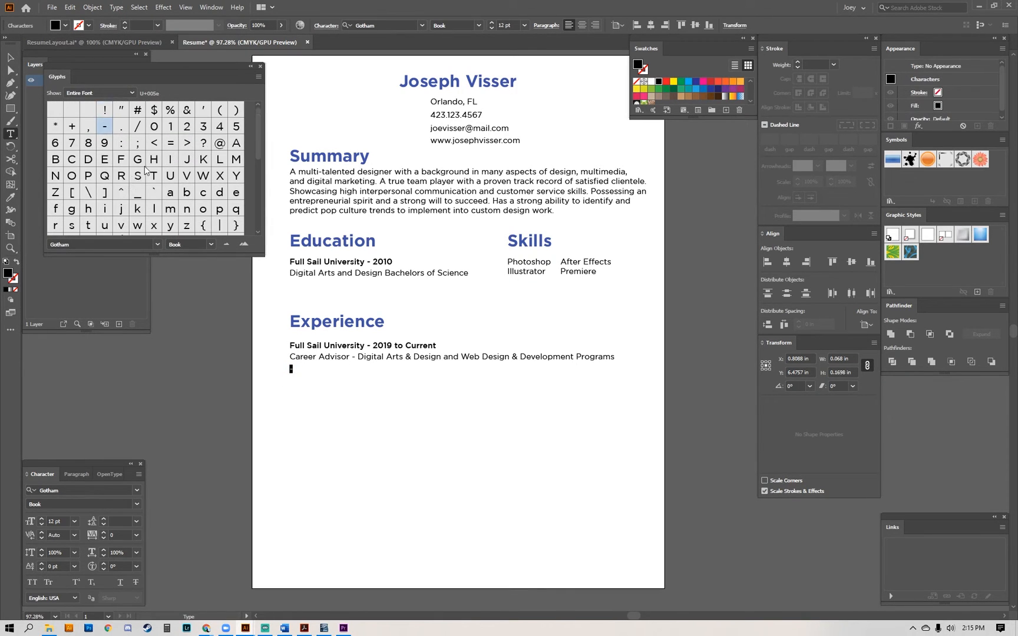
drag(257, 133, 255, 184)
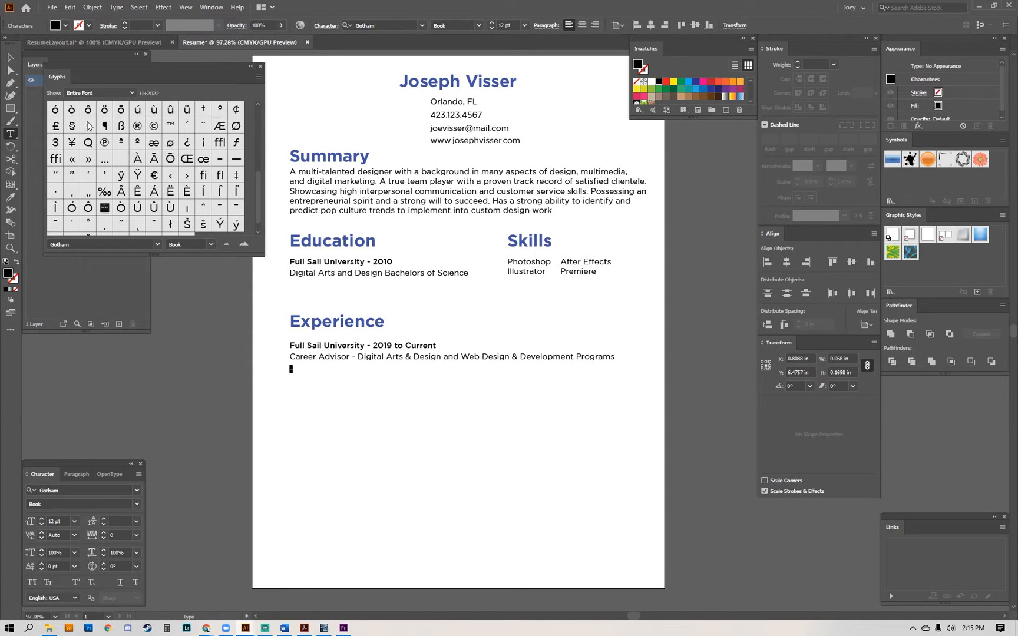
double_click(88, 125)
key(Escape)
click(330, 419)
key(ctrl+1)
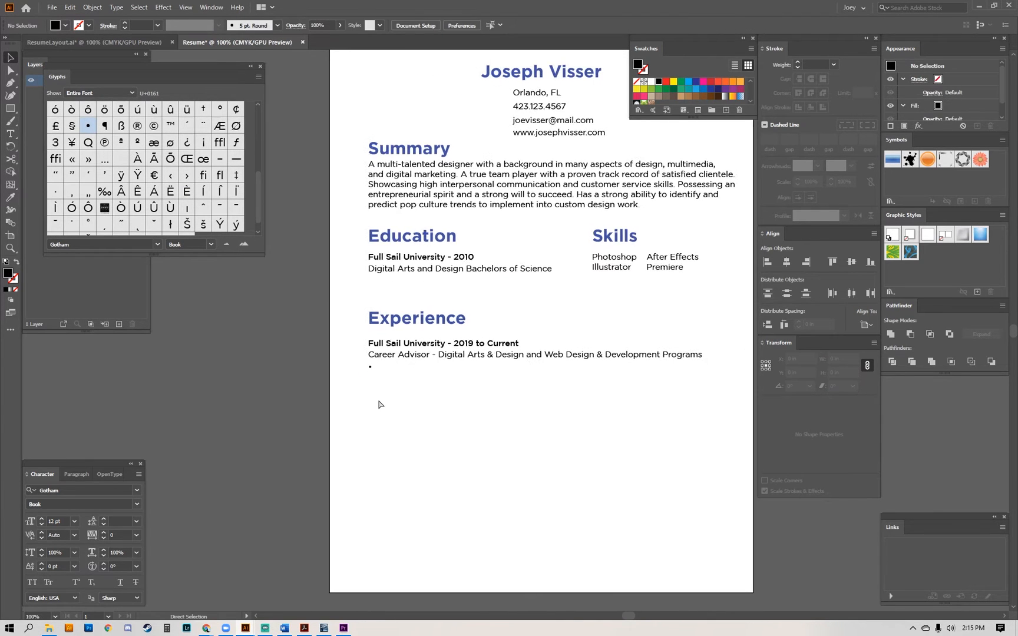
Paste the copied job duties, starting with "Acted as a counselor / advisor role", after the bullet.
key(ctrl+plus)
key(t)
click(255, 353)
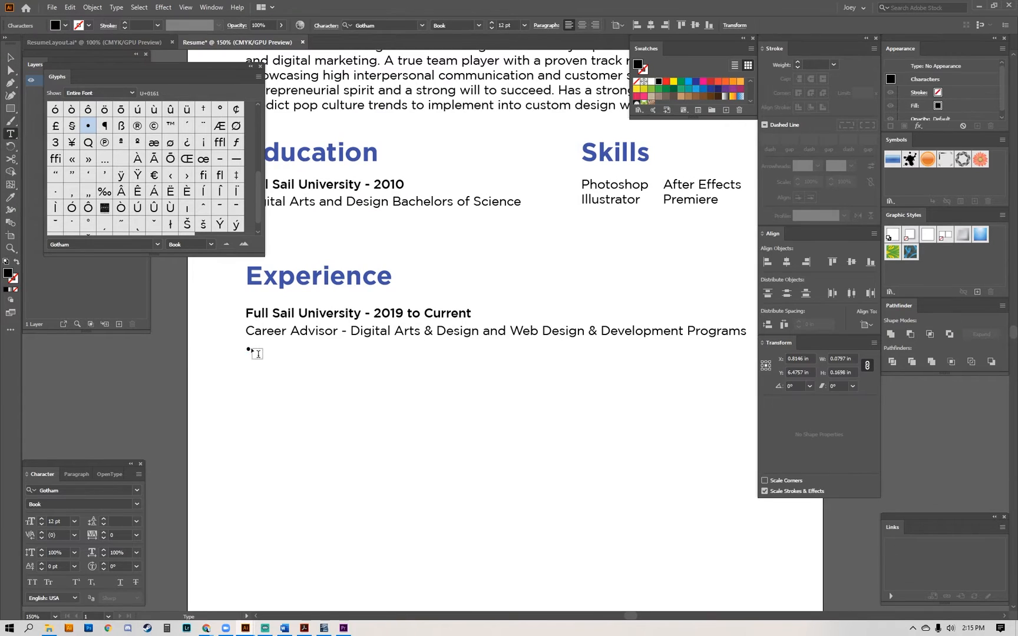
key(Escape)
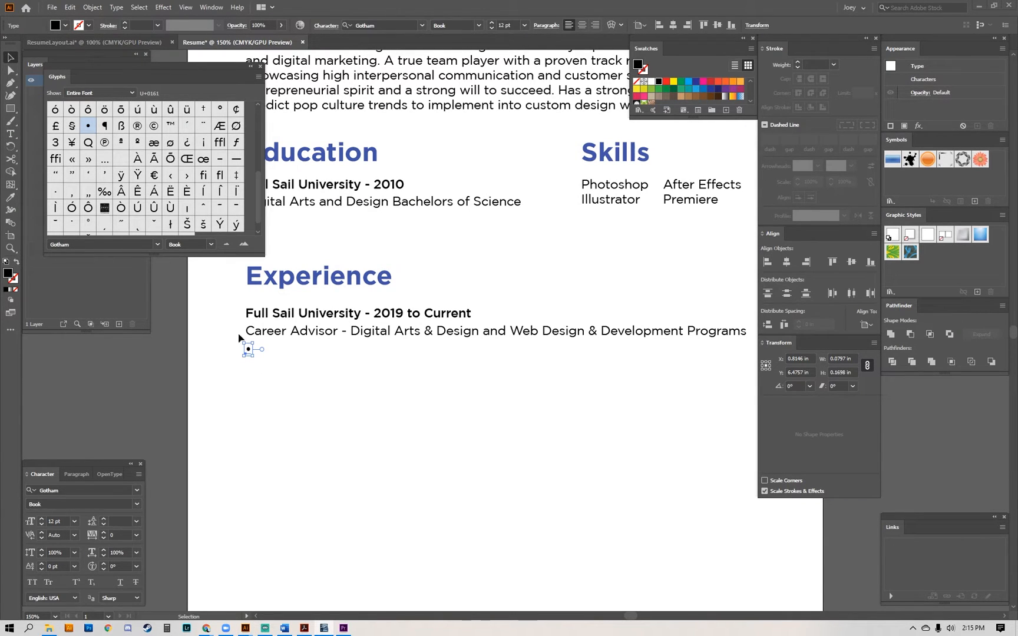
double_click(251, 352)
double_click(250, 351)
key(ctrl+c)
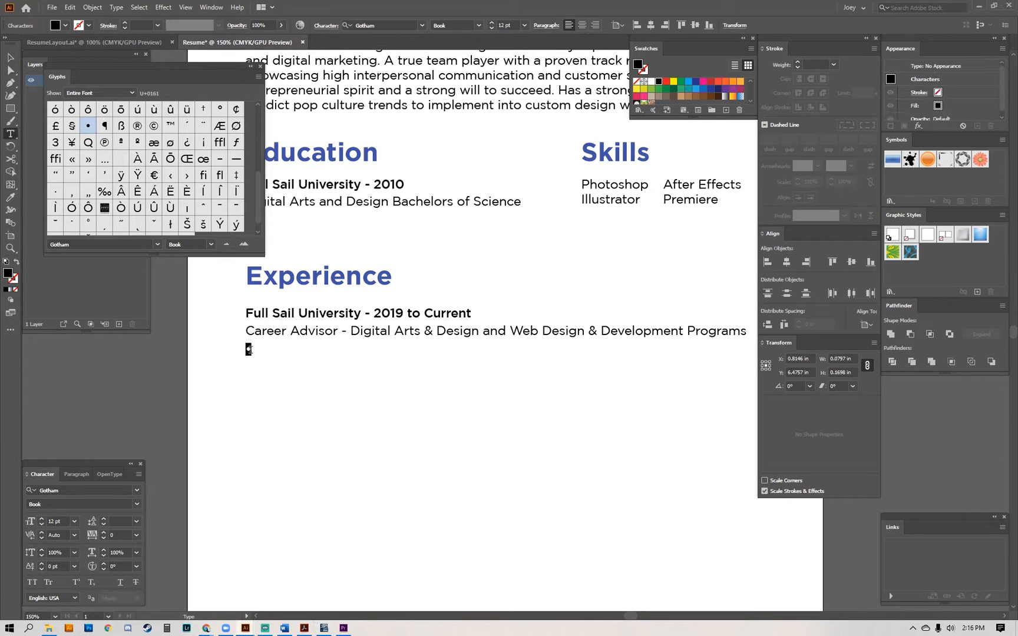
click(258, 356)
click(257, 356)
key(ctrl+v)
key(Escape)
drag(535, 351, 388, 375)
key(Tab)
drag(479, 374, 555, 395)
key(ctrl+minus)
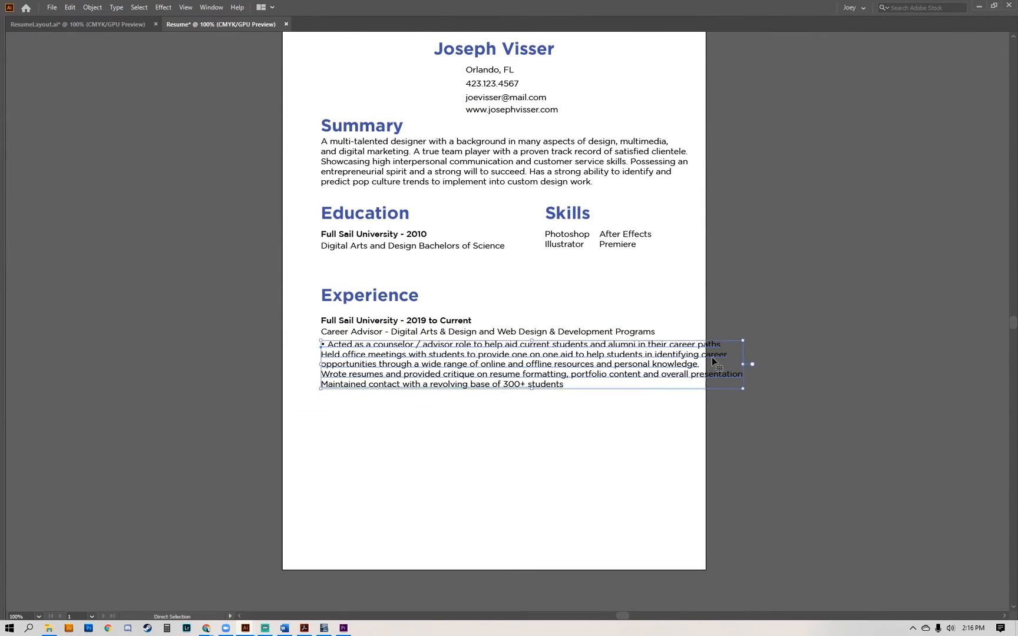
Insert line breaks before "career paths" and "identifying career" in the first two job duties.
key(ctrl+plus)
drag(758, 349, 752, 354)
double_click(739, 299)
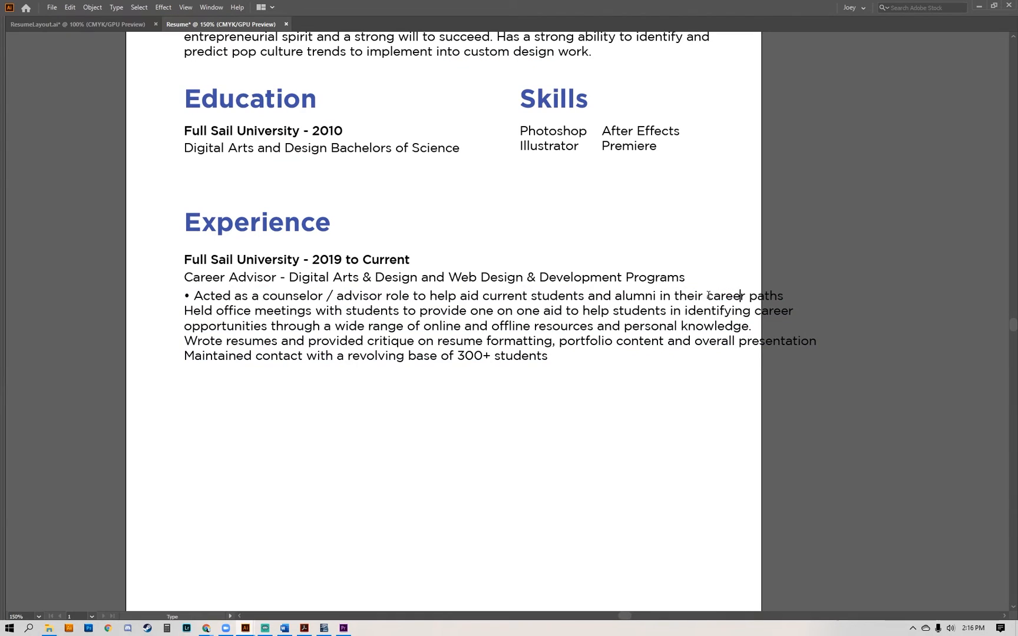
click(708, 298)
key(BackSpace)
key(Return)
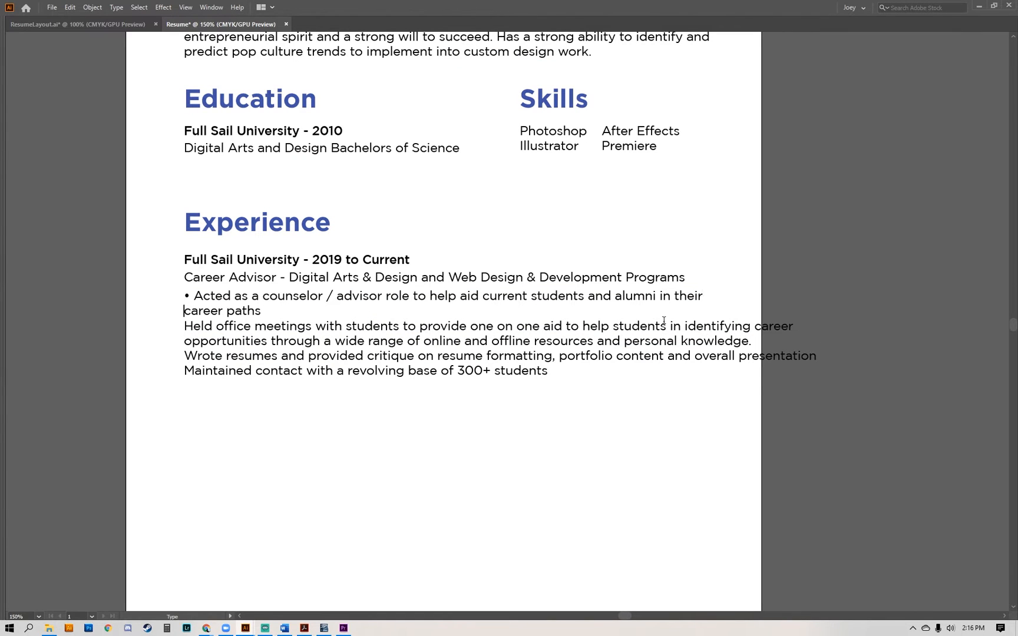
double_click(756, 326)
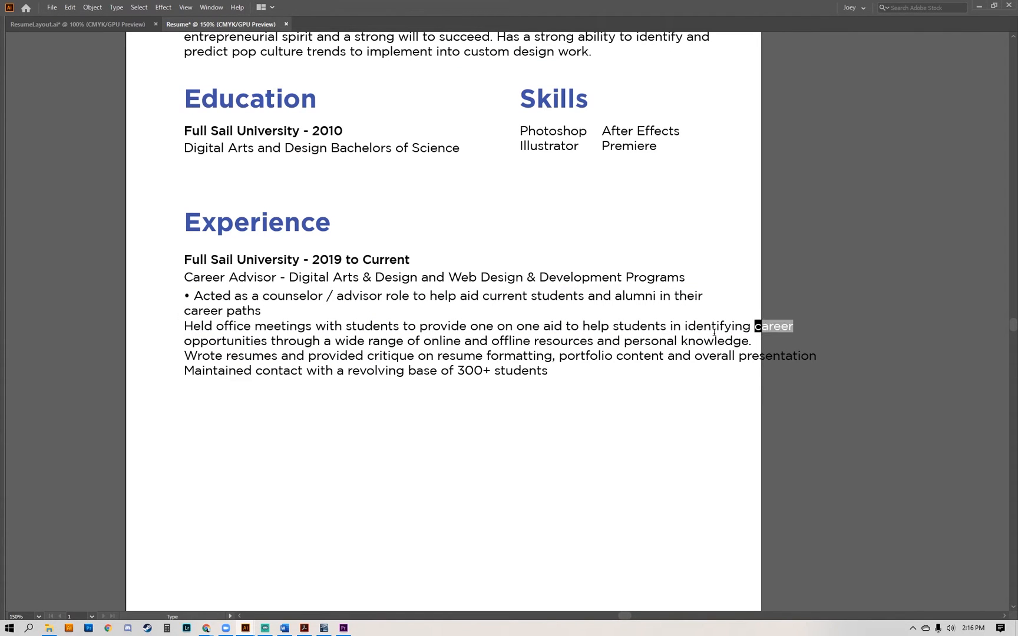
click(685, 326)
key(Return)
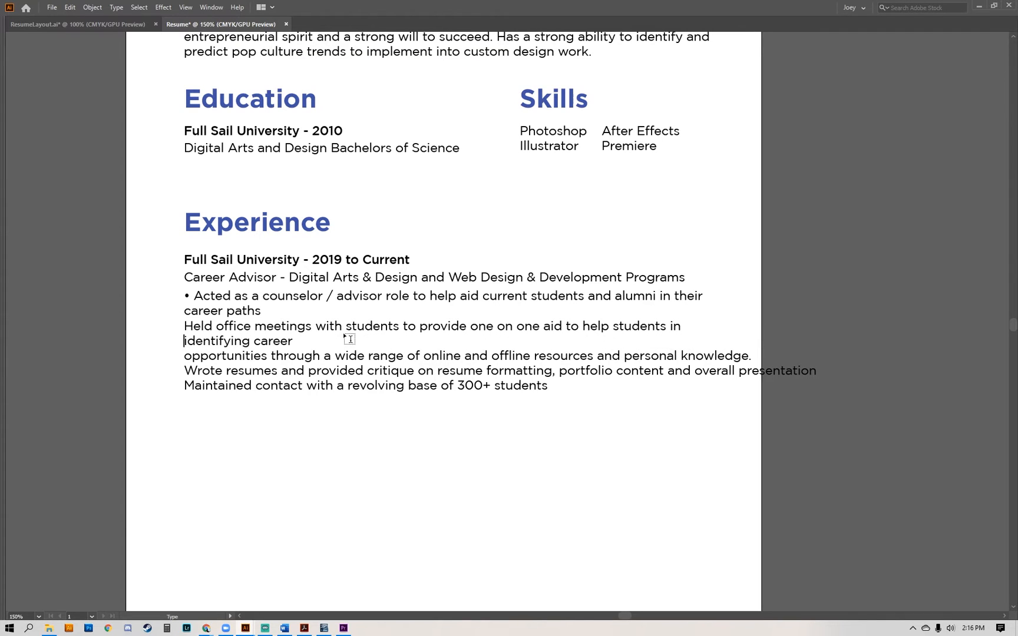
Insert line breaks before "knowledge." and "overall presentation" in the remaining overlong duty lines.
click(681, 383)
key(Return)
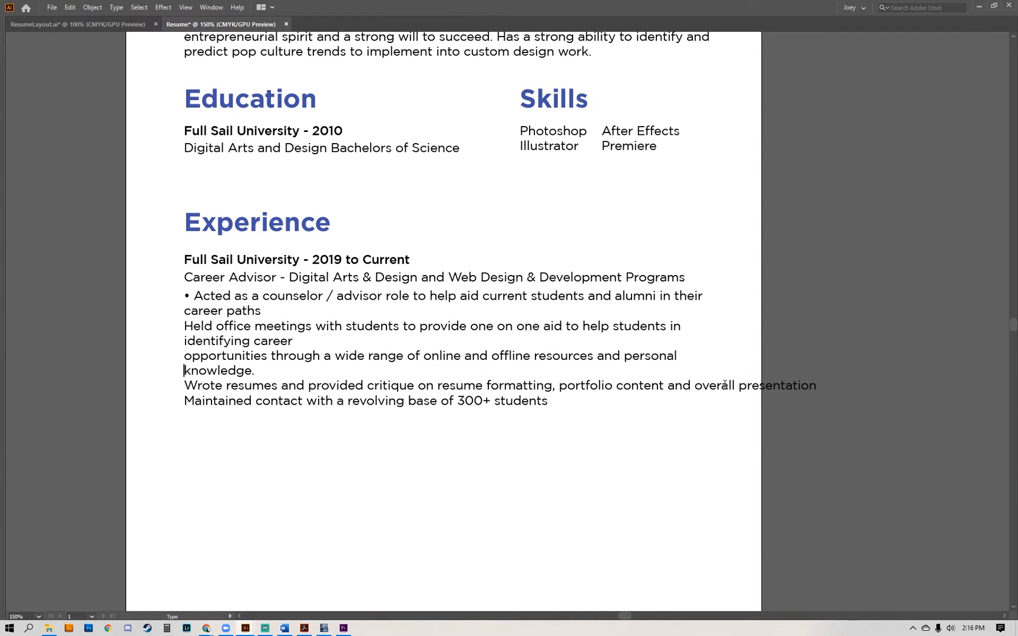
click(697, 395)
key(Return)
key(Escape)
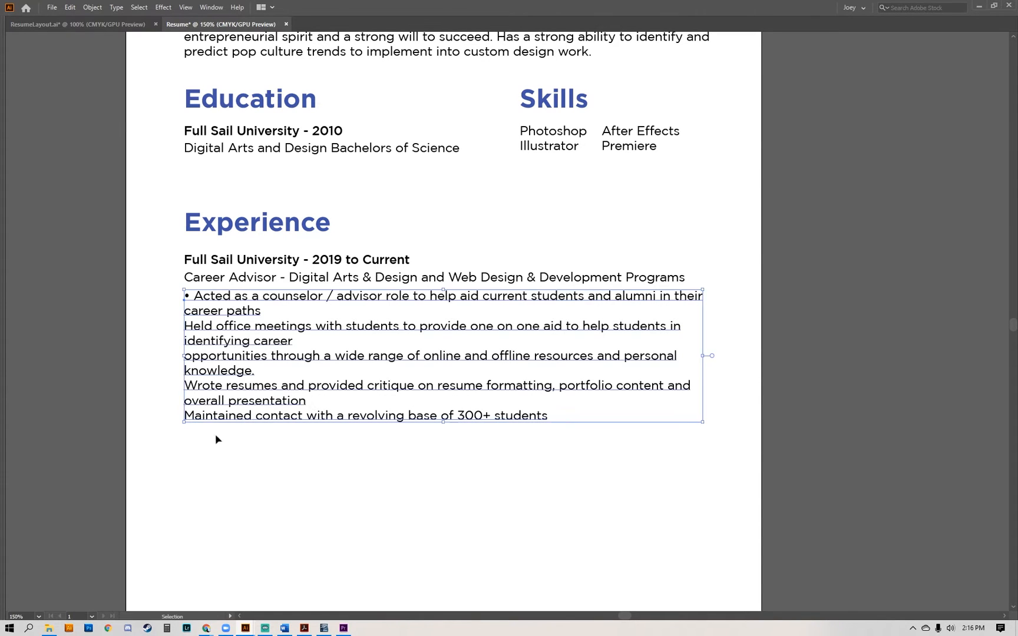
Copy the bullet from the first duty and insert it before "Held office meetings".
key(t)
click(195, 300)
triple_click(188, 294)
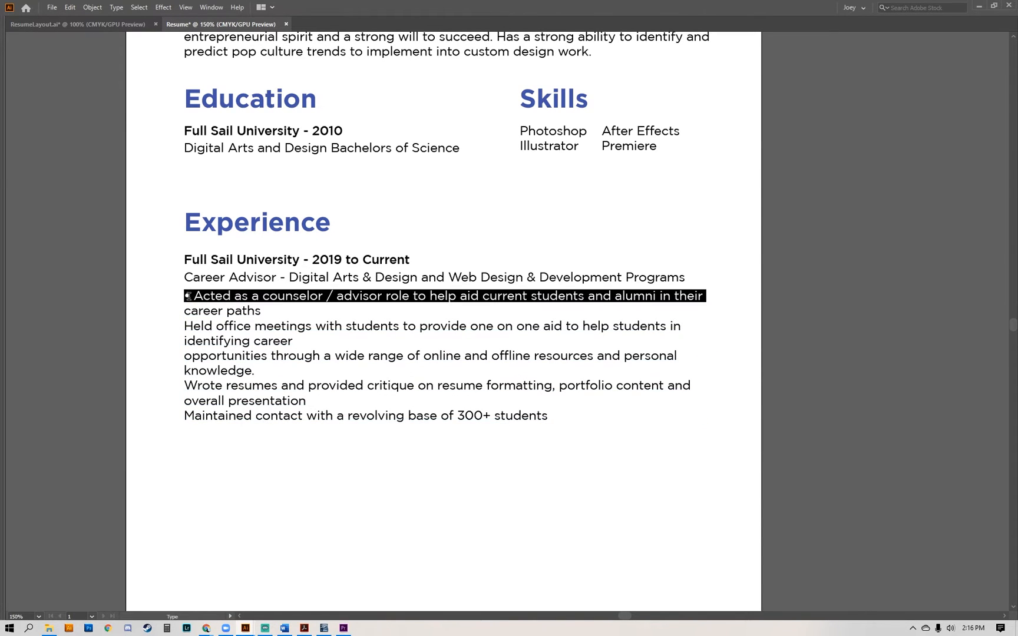
click(187, 294)
double_click(185, 326)
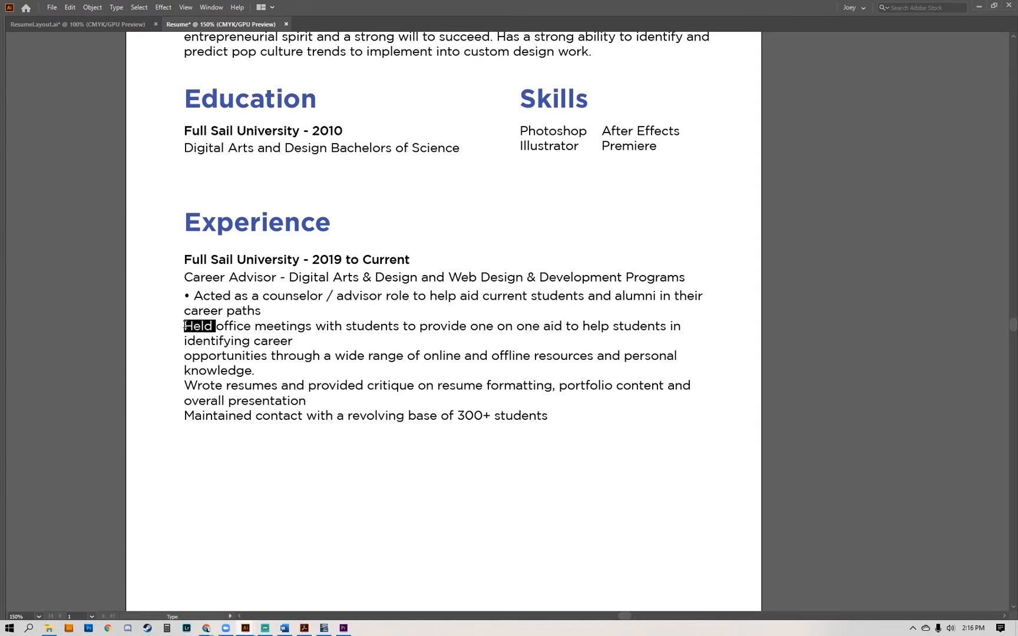
click(184, 325)
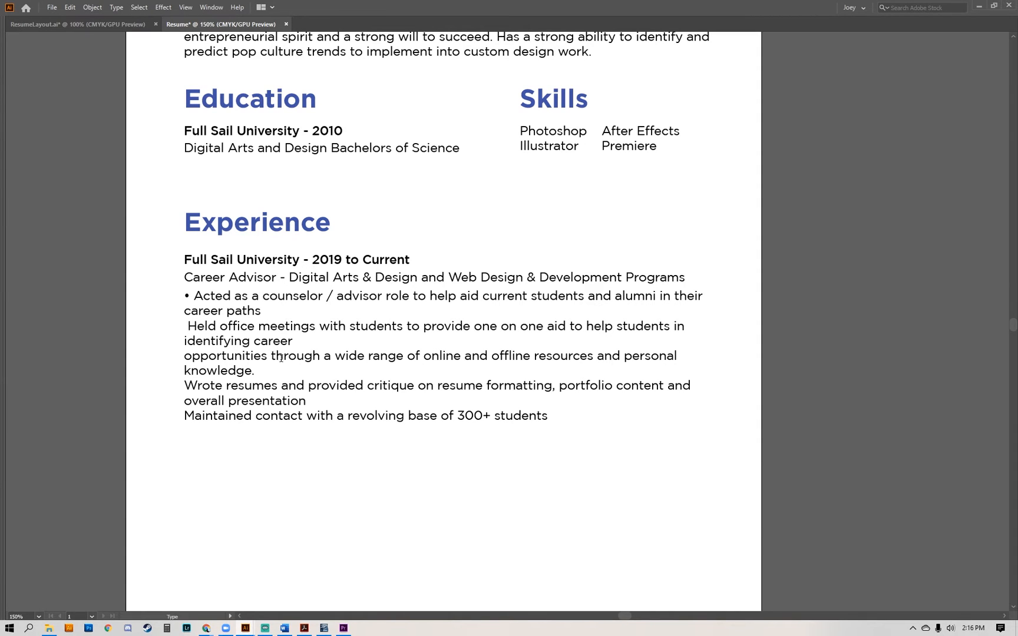
key(ctrl+z)
key(ctrl+v)
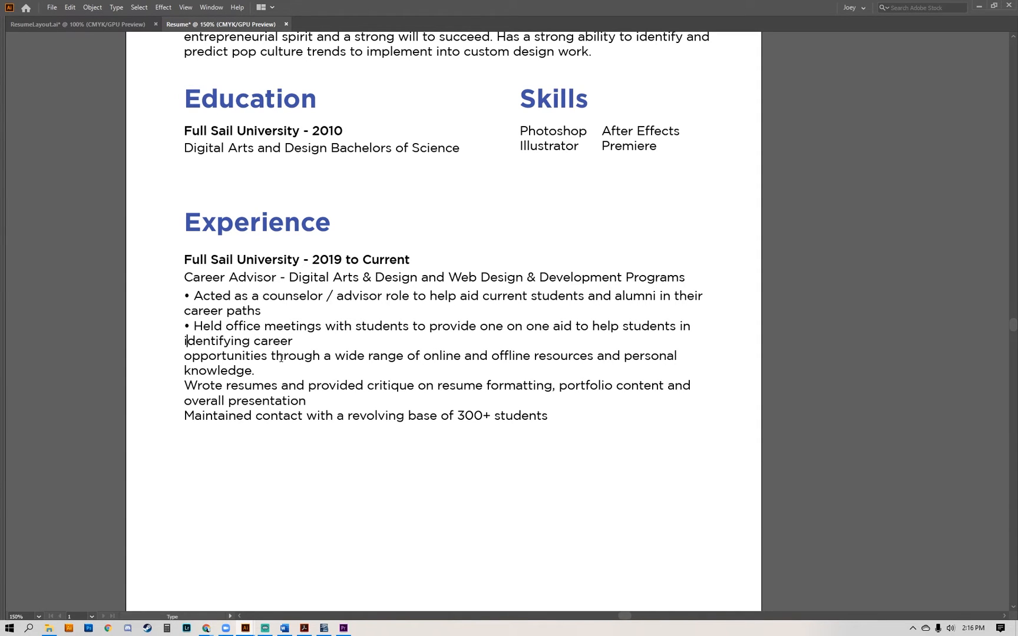
Rewrap the second duty by joining "identifying career" with "opportunities" and breaking the line before "and personal knowledge.".
key(Up)
key(BackSpace)
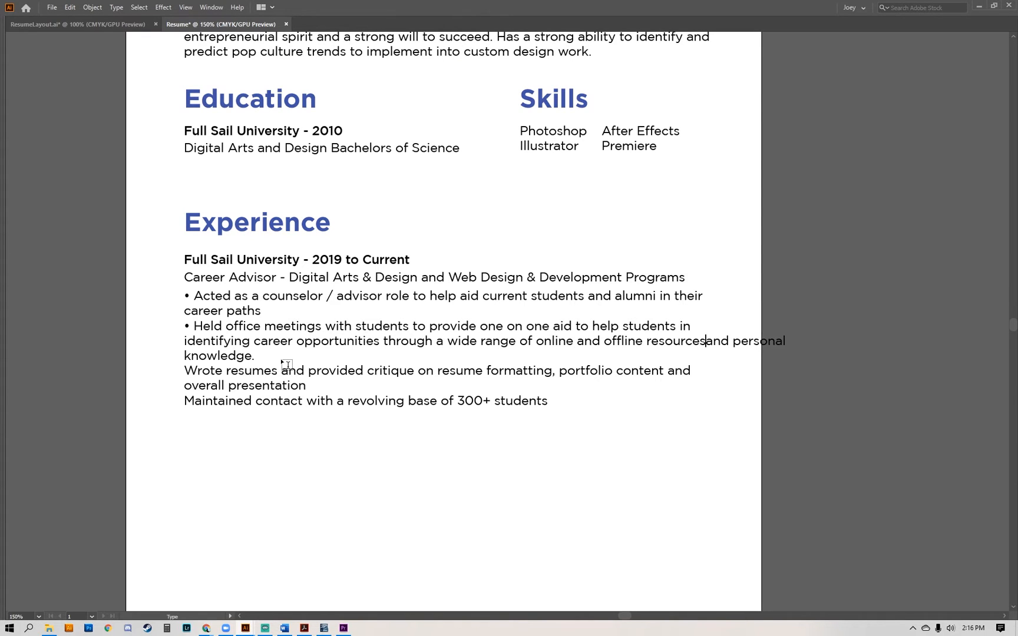
key(Return)
key(Down)
key(BackSpace)
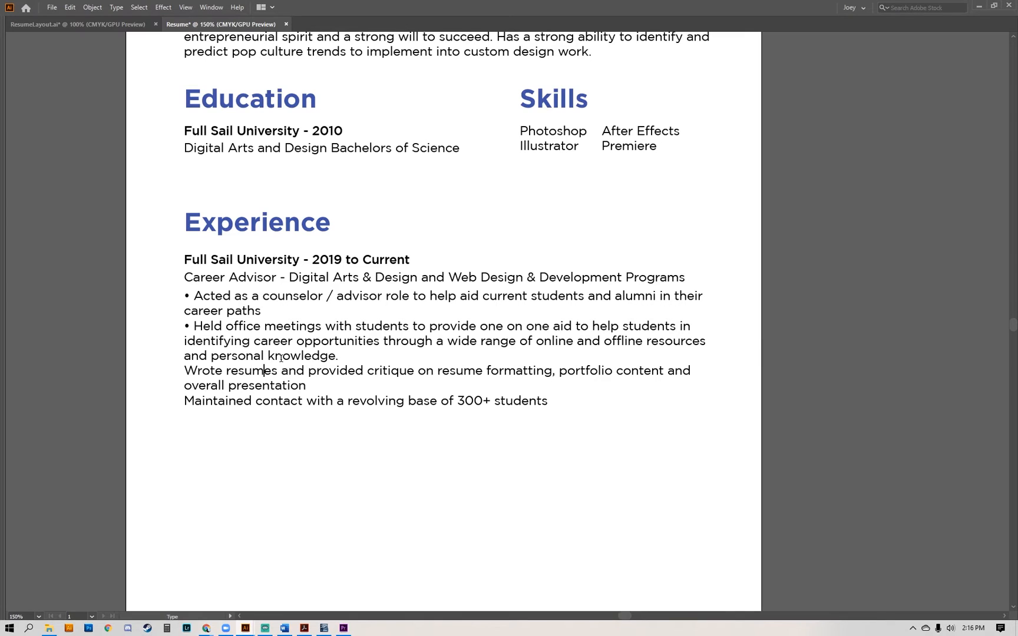
Add bullets in front of the "Wrote resumes" and "Maintained contact" duties.
key(Left)
text(•)
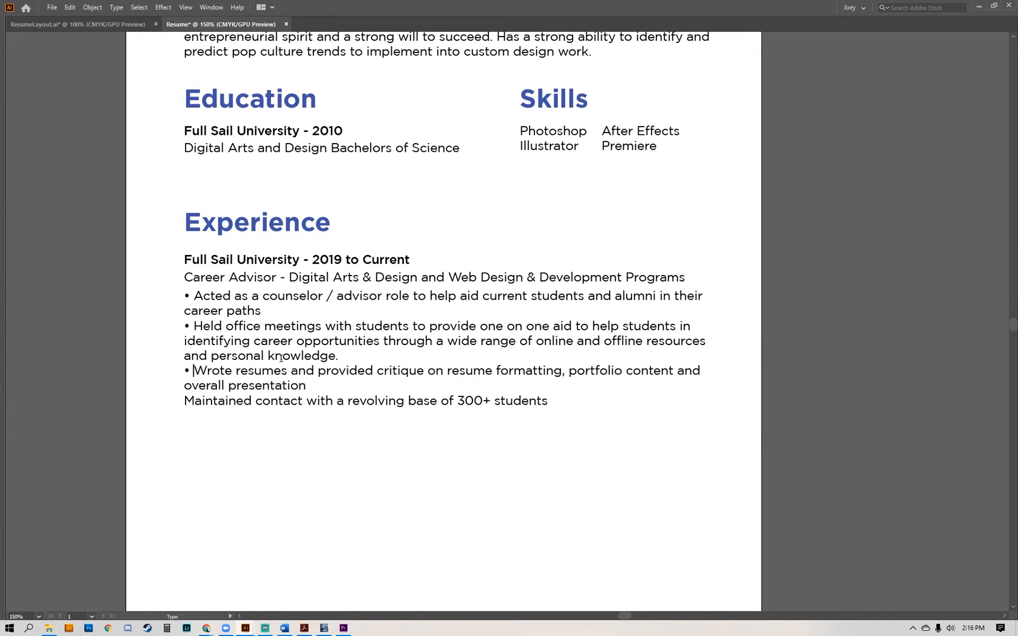
key(ctrl+v)
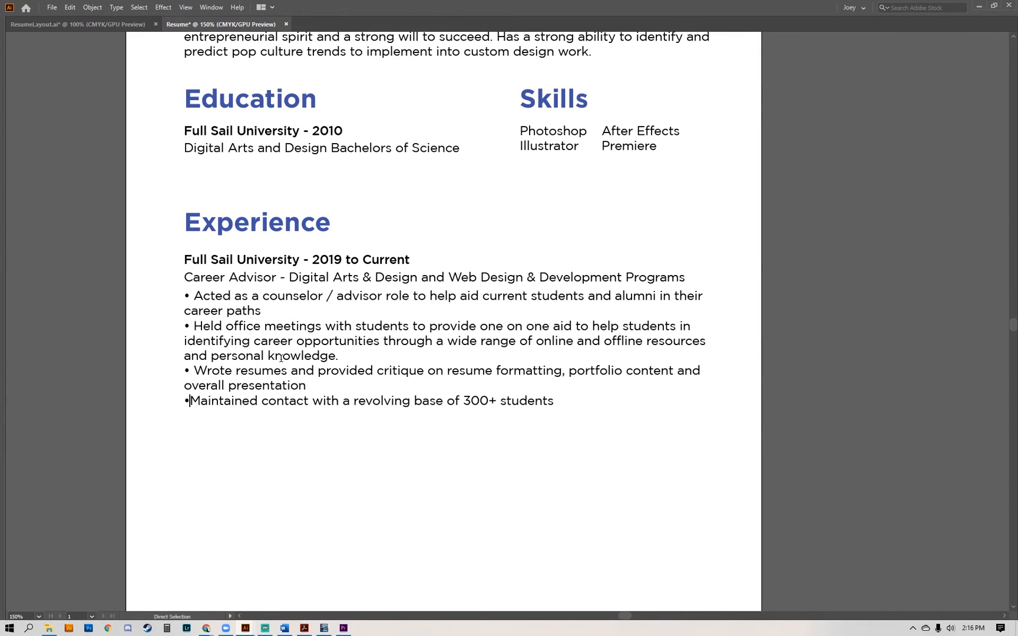
ctrl+click(317, 488)
Try recoloring the Career Advisor line under Experience to light gray #ADAAAA.
key(ctrl+minus)
key(ctrl+minus)
drag(594, 375, 613, 393)
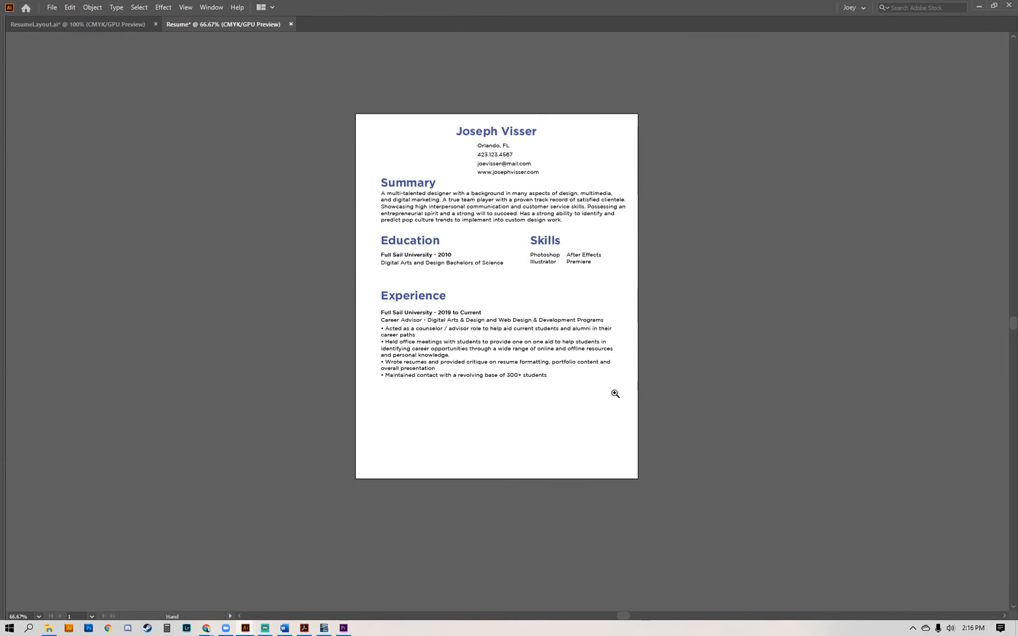
key(ctrl+plus)
key(ctrl+plus)
drag(405, 355, 409, 365)
key(Tab)
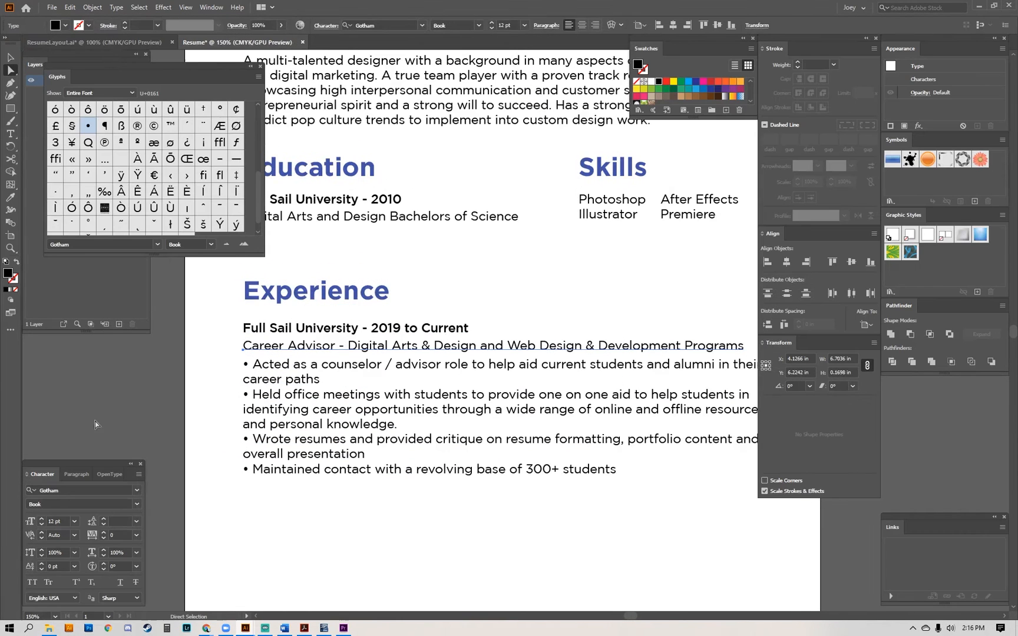
double_click(10, 277)
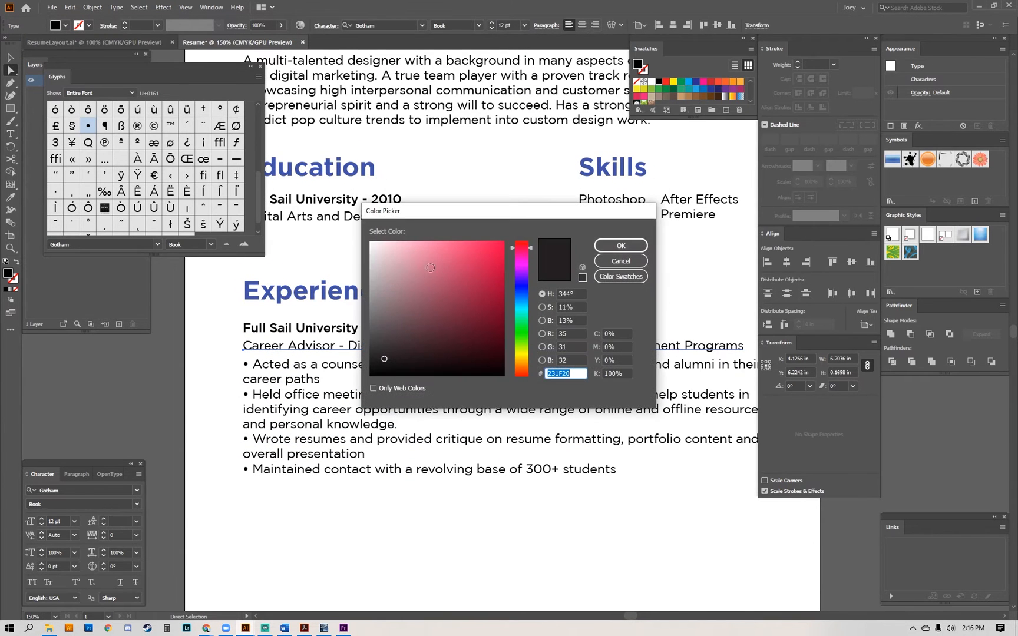
drag(394, 264, 377, 251)
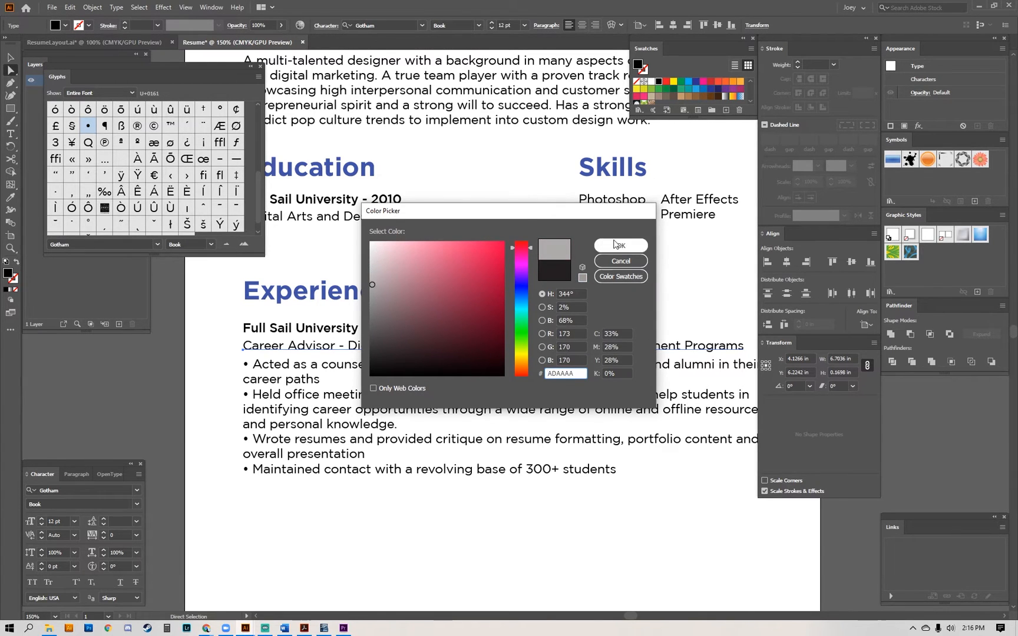
click(621, 245)
key(Tab)
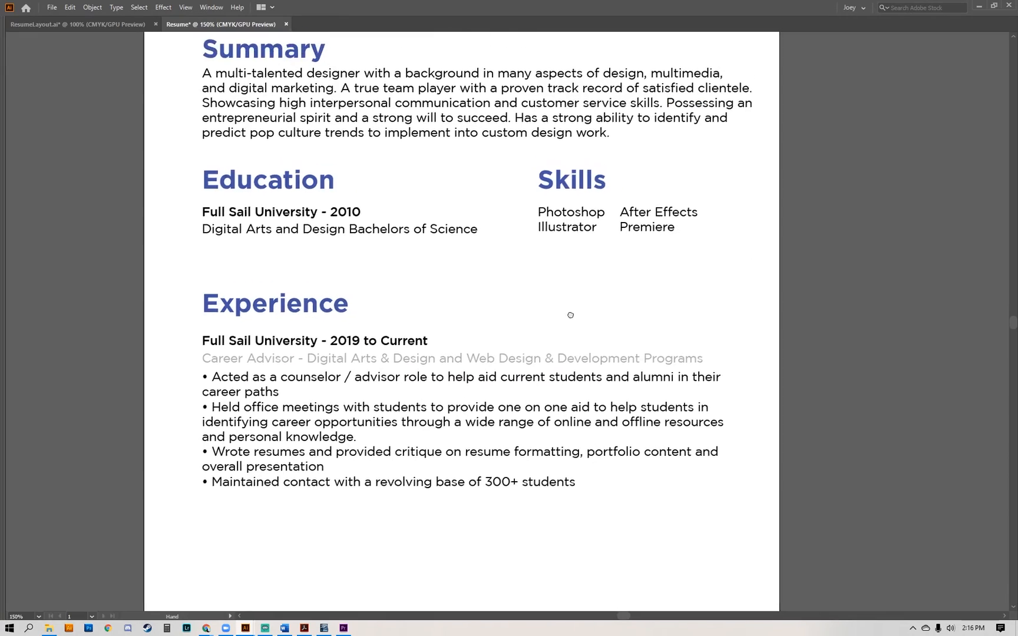
Undo the gray color on the Career Advisor line.
drag(570, 315, 588, 280)
key(ctrl+z)
key(ctrl+z)
key(ctrl+shift+z)
key(a)
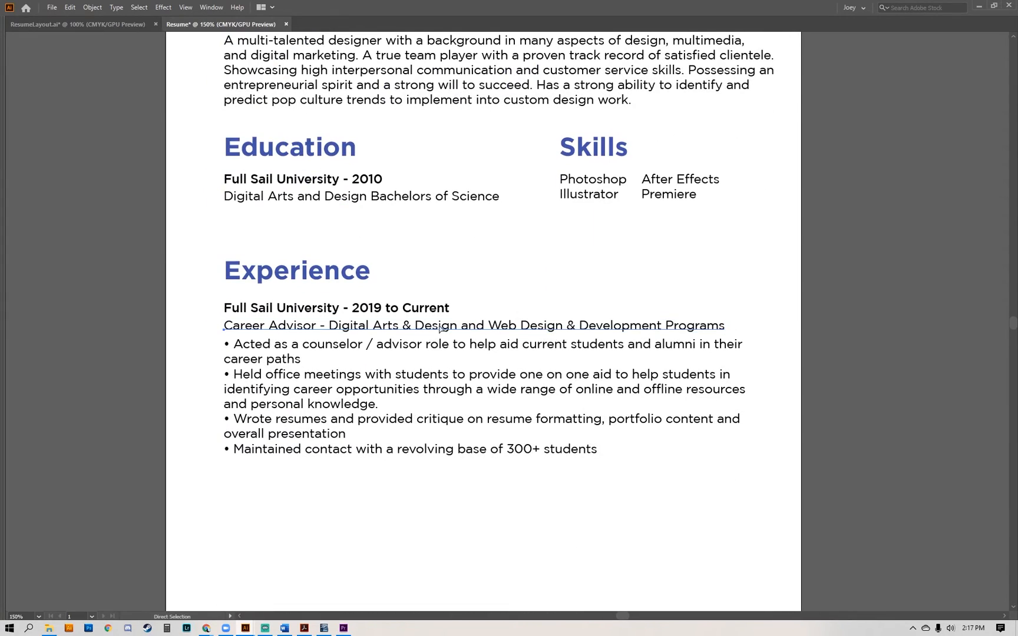
Recolor the Career Advisor line under Experience to medium gray #7A7A7A.
key(Tab)
double_click(9, 274)
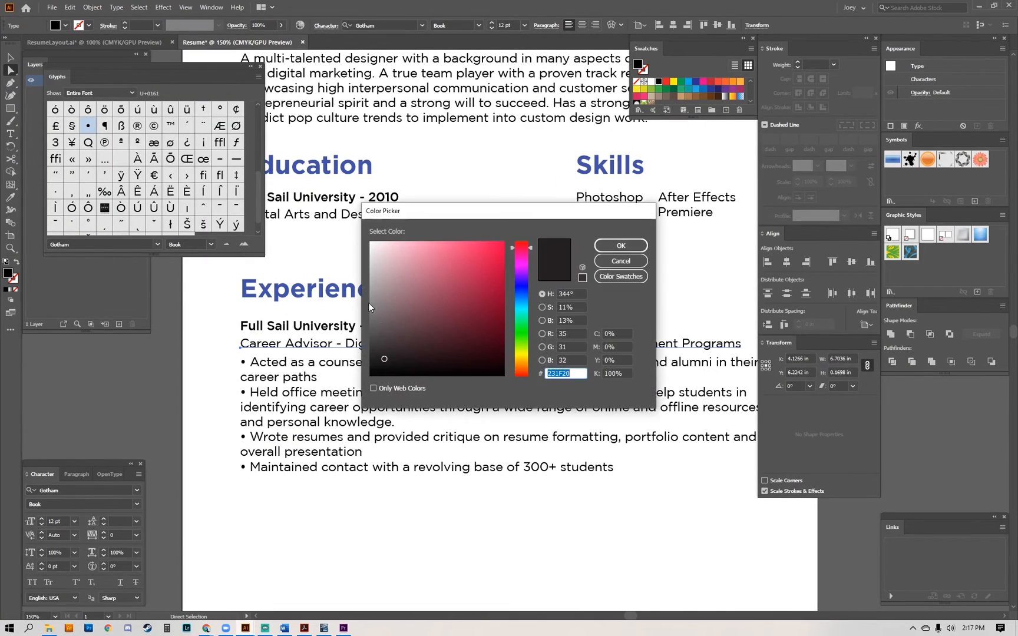
drag(381, 338, 370, 312)
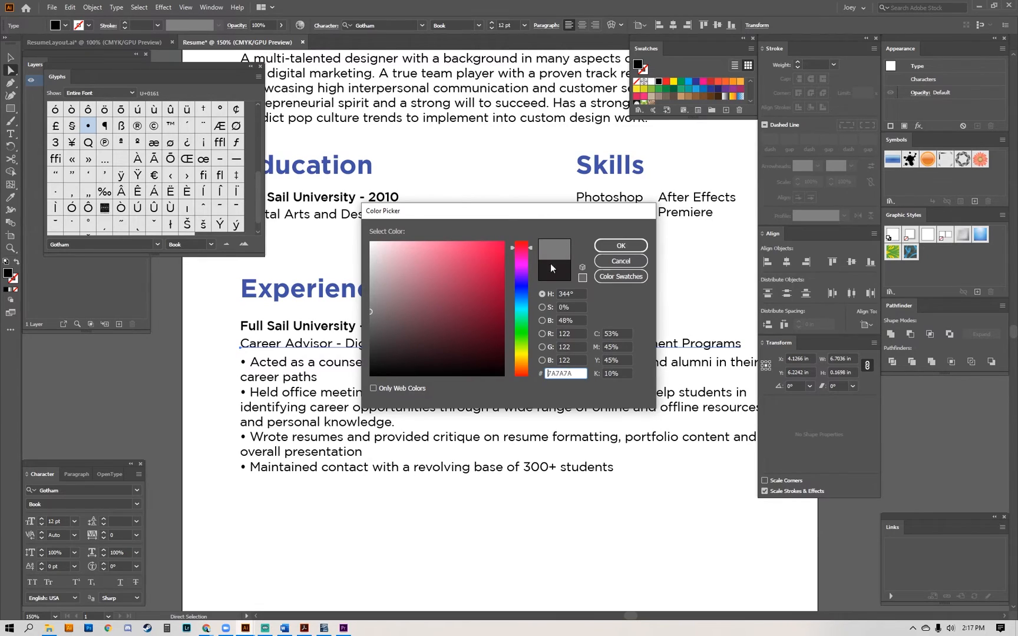
click(621, 245)
key(Tab)
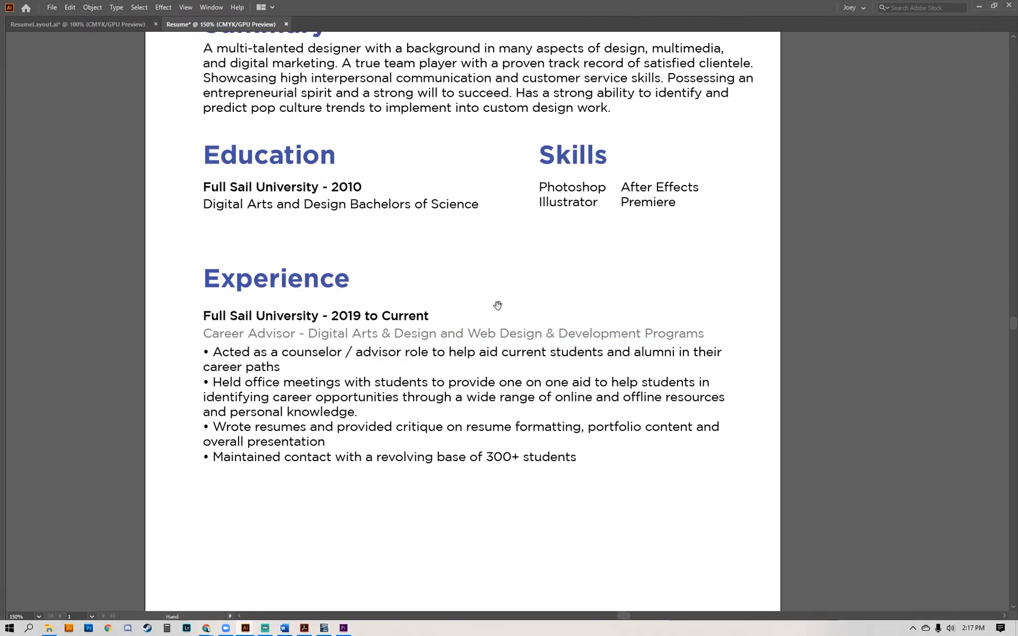
Duplicate the whole Full Sail University job entry directly below the original in the Experience section.
mouse_move(377, 238)
mouse_down()
mouse_move(370, 334)
mouse_move(385, 229)
mouse_up()
scroll(204, 254, down, 3)
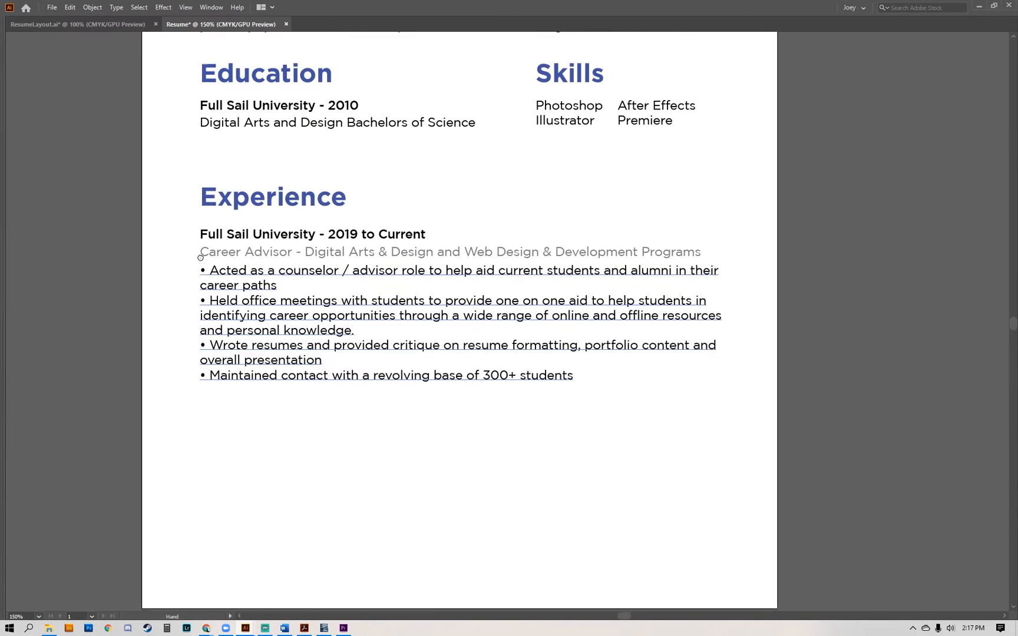
drag(192, 191, 422, 348)
drag(329, 203, 329, 377)
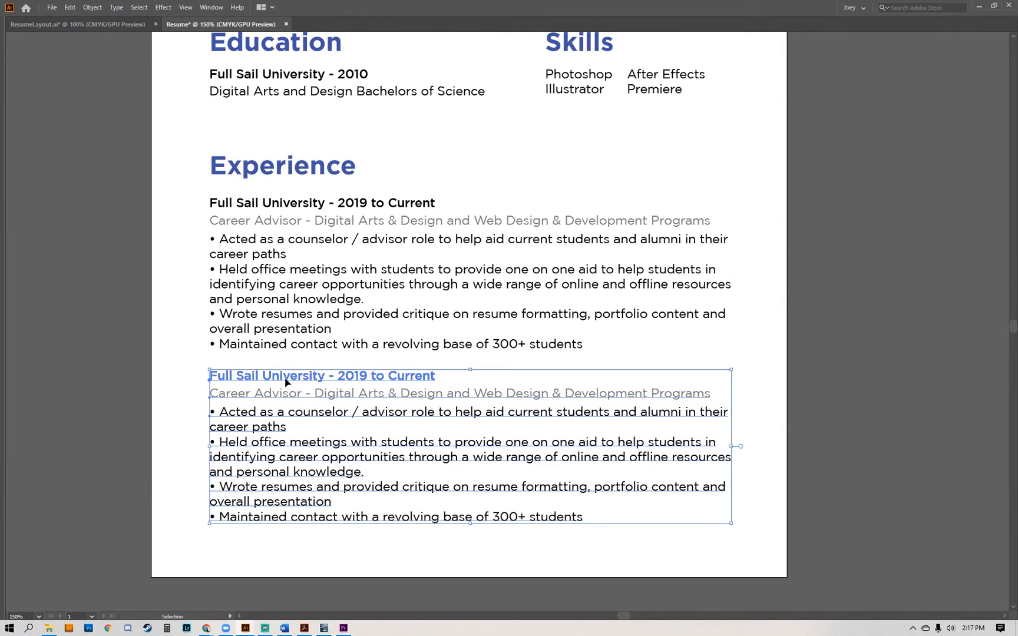
Replace the duplicated entry's bold title with "Doebino Digital - 2010 to Current".
double_click(300, 380)
triple_click(304, 376)
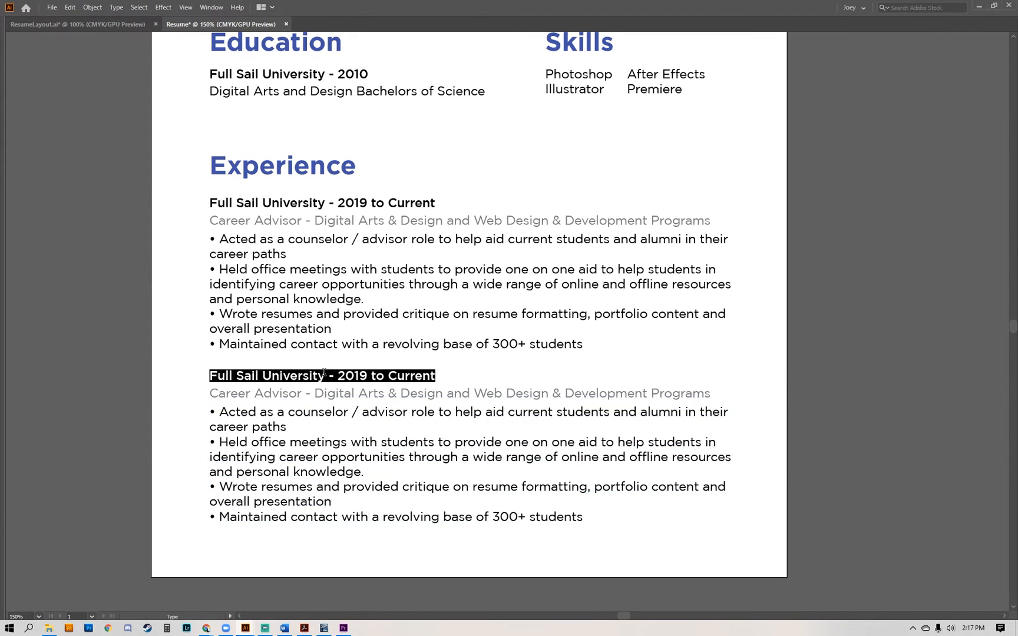
text(Doebino Digital )
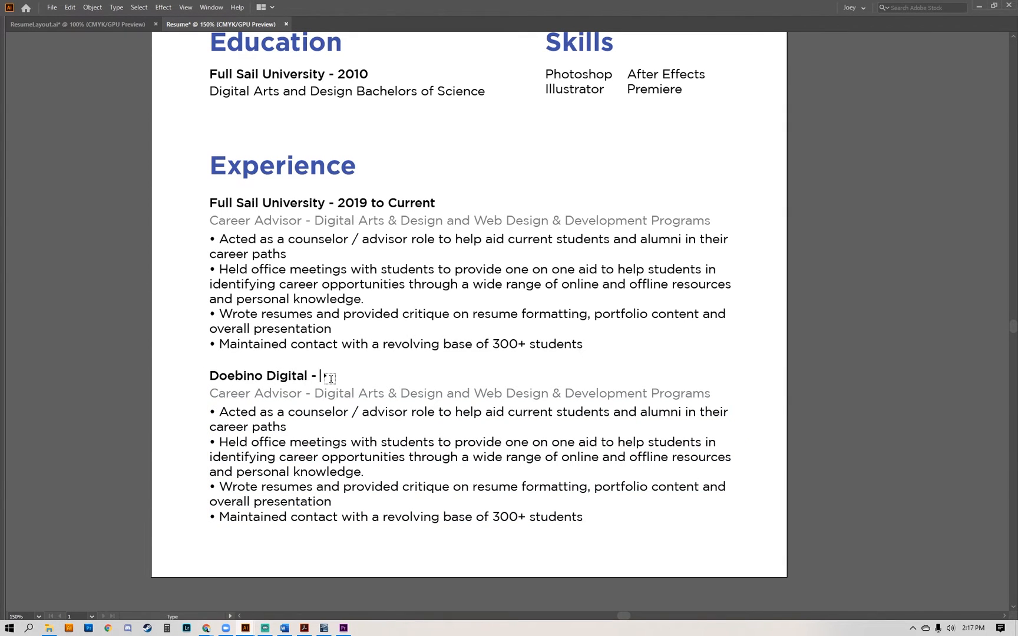
text(- 2010 -)
text(o Current)
key(Escape)
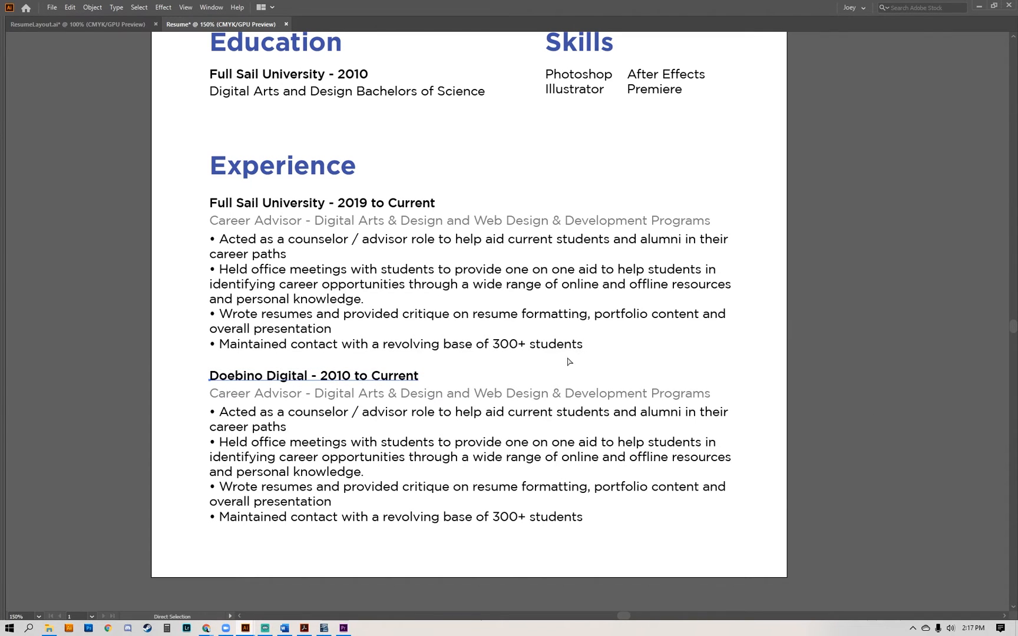
Replace the gray role line under Doebino Digital with "Independent Contractor & Freelance Artist".
triple_click(320, 395)
text(Independent Co)
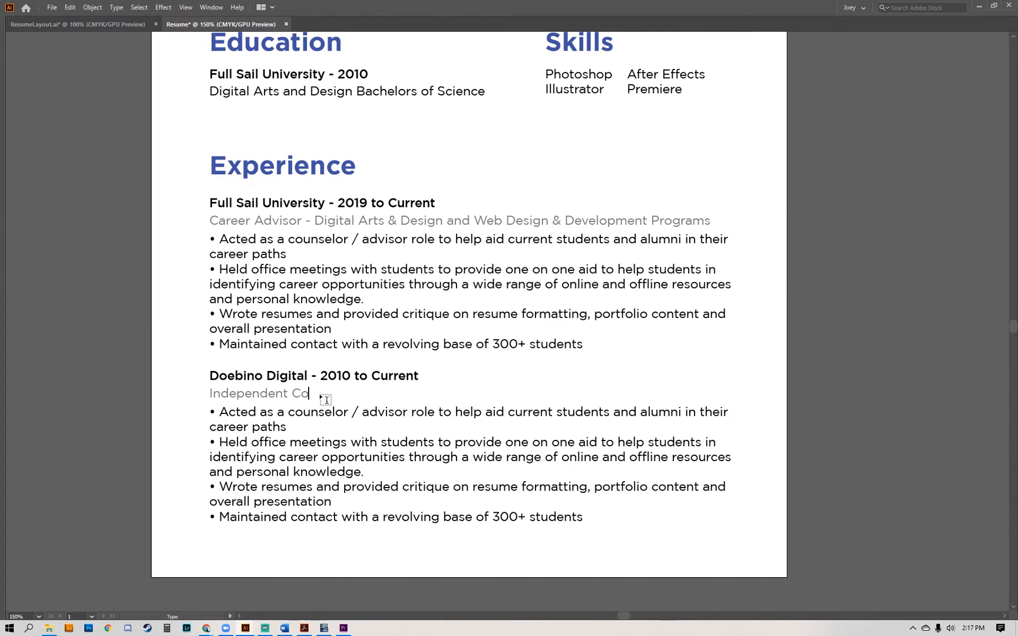
text(ntractor & Freelance Artis)
text(tractor & Freelance Artis)
key(Escape)
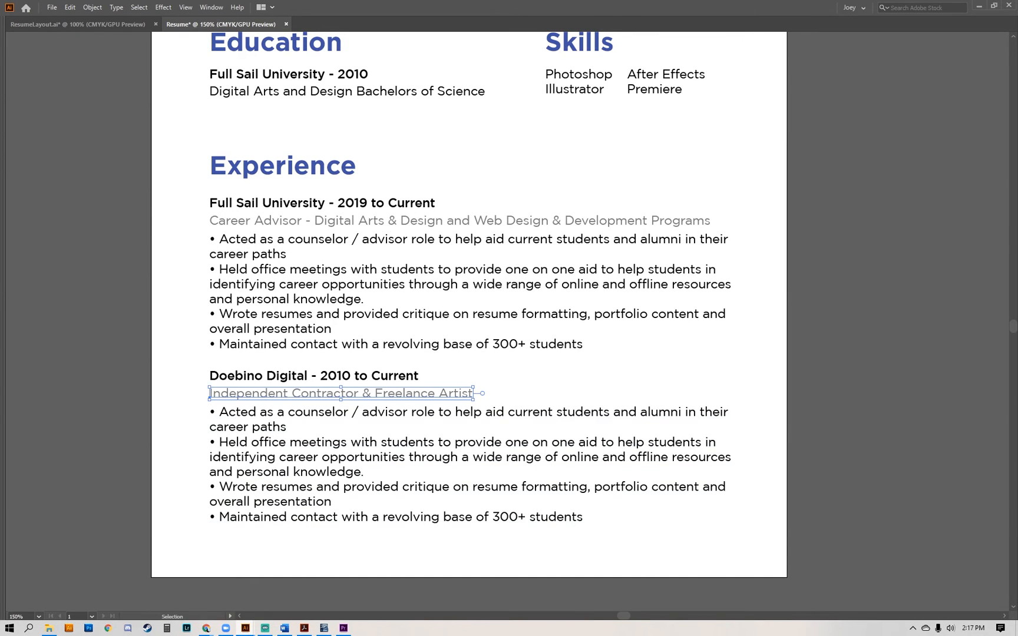
Replace the duplicated duties under Doebino Digital with the three freelance duties copied from the text document.
key(alt+Tab)
triple_click(269, 411)
key(ctrl+a)
text(Provide freelance layout, print, video and photography services for clients. Operate and set up e-commerce stores on Shopify and Wordpress for personal and small local brands. Designed and sourced custom products from China working with 3 factories for production.)
key(Escape)
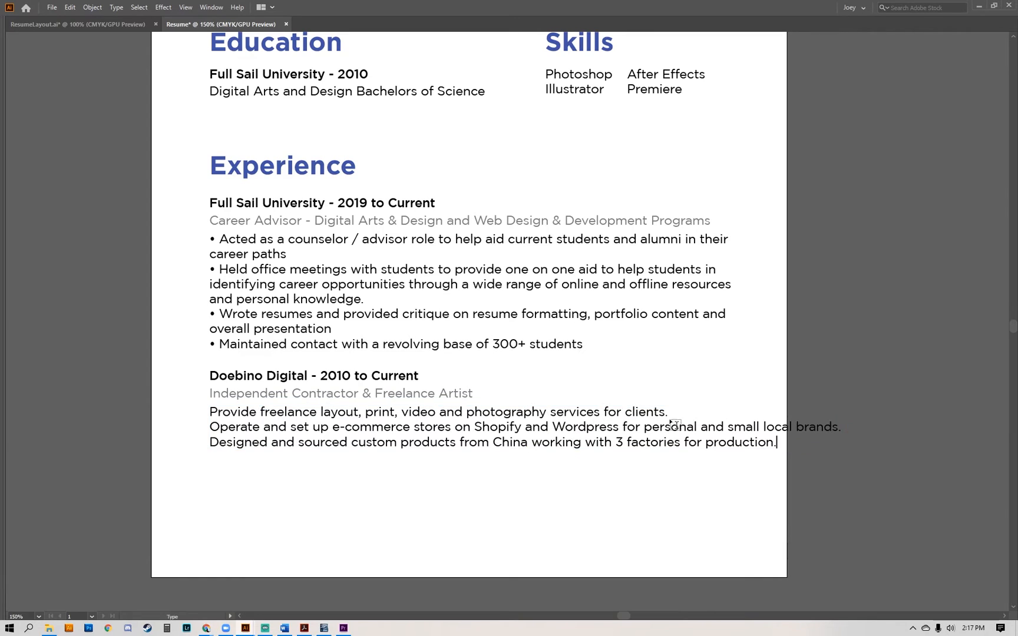
Break the e-commerce stores duty onto a second line before "small local brands.".
triple_click(764, 427)
click(761, 427)
double_click(730, 422)
click(729, 426)
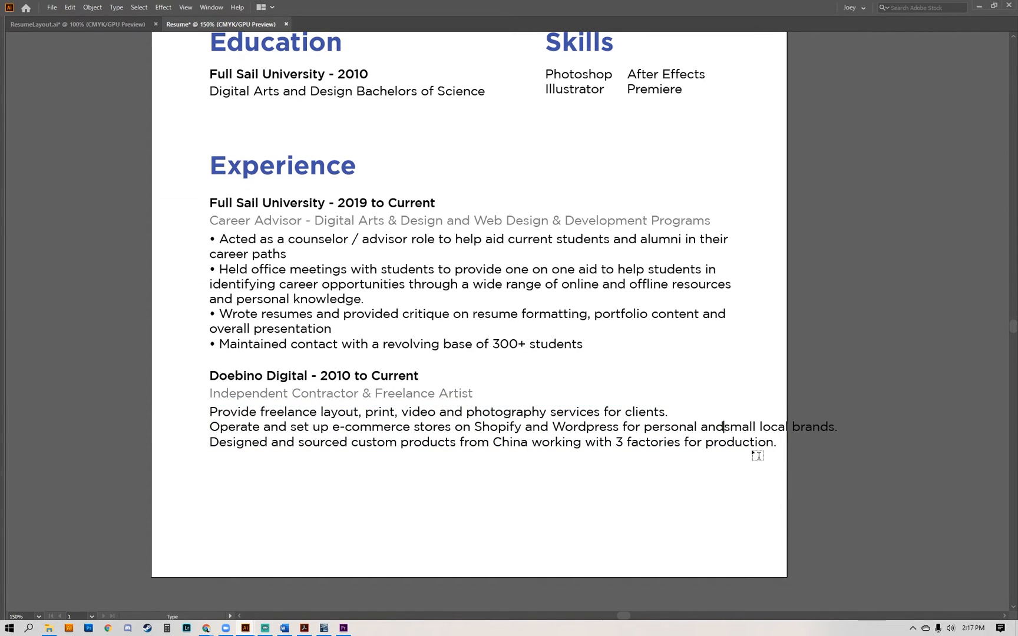
key(Return)
key(Escape)
Check the text against the page's right margin with a temporary rectangle, and delete the rectangle.
scroll(734, 318, up, 2)
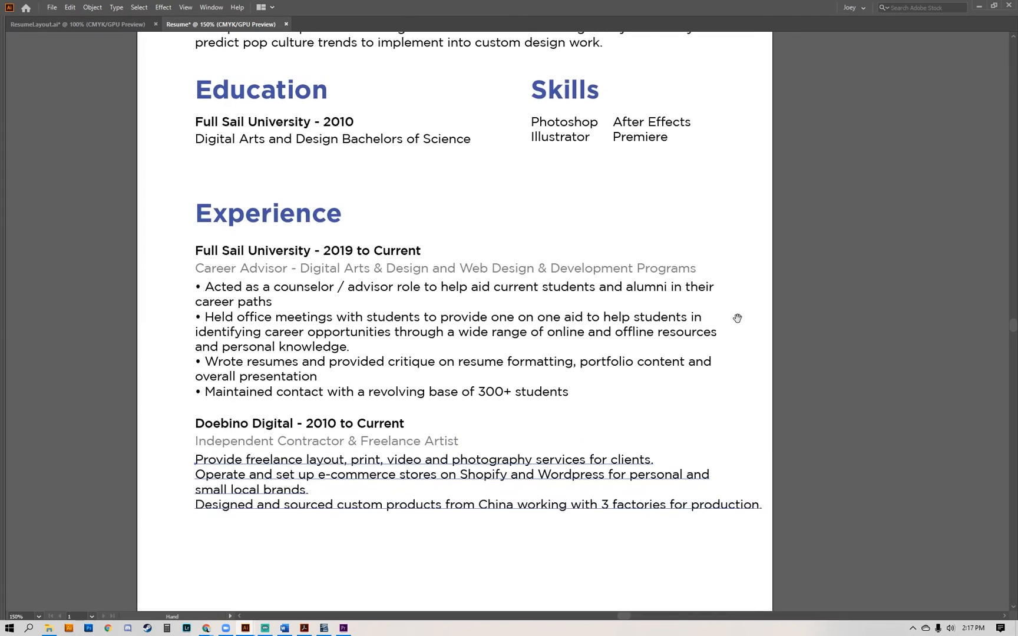
scroll(695, 236, right, 3)
key(m)
drag(683, 76, 651, 151)
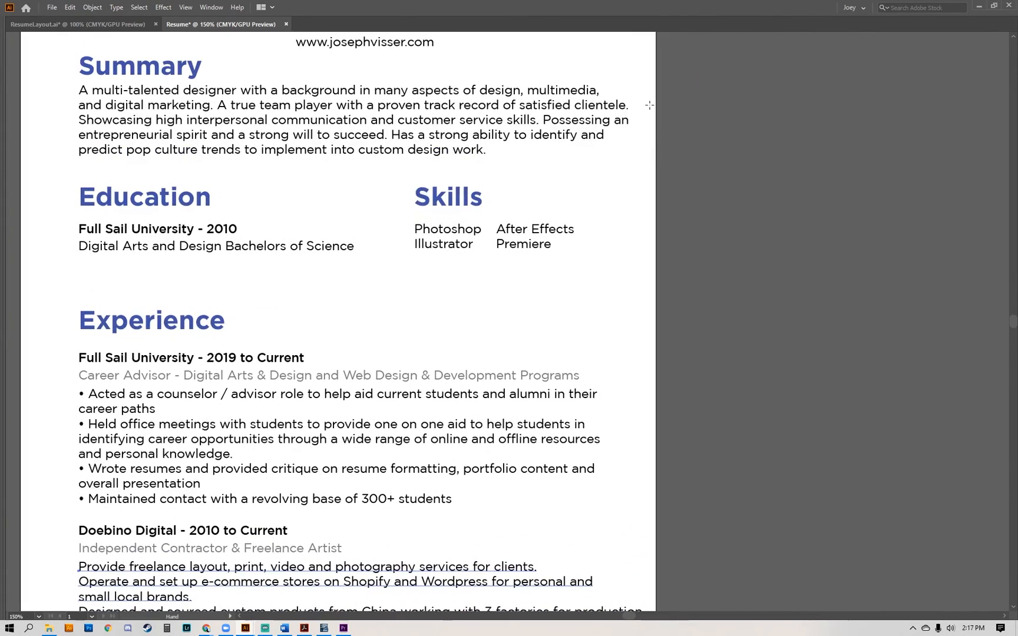
drag(649, 94, 606, 338)
scroll(613, 294, up, 4)
key(a)
key(Delete)
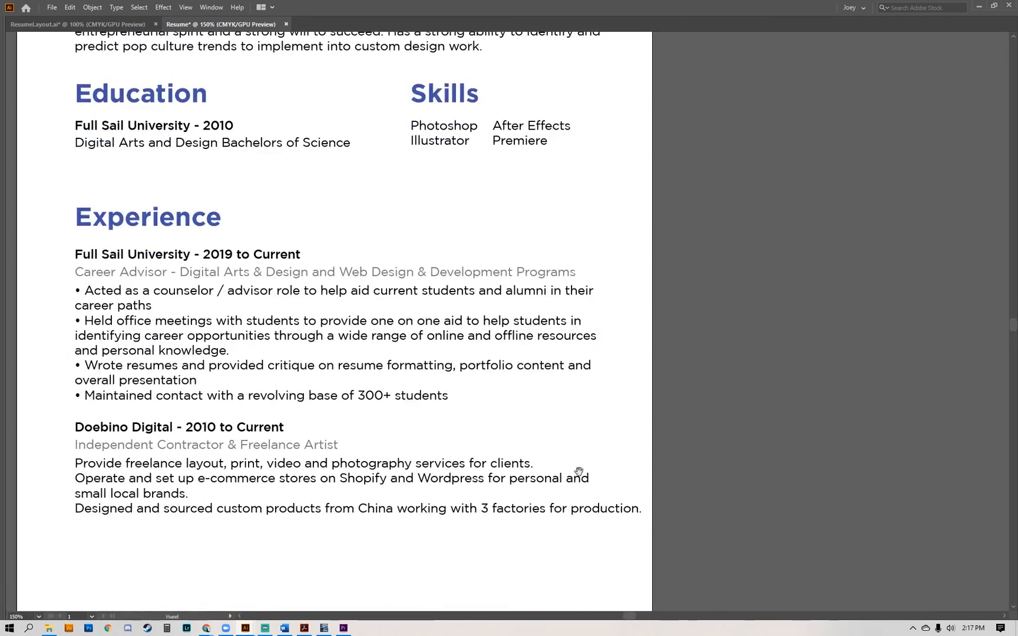
Break the custom products duty onto a second line before "production.".
drag(579, 472, 652, 329)
click(682, 354)
double_click(678, 355)
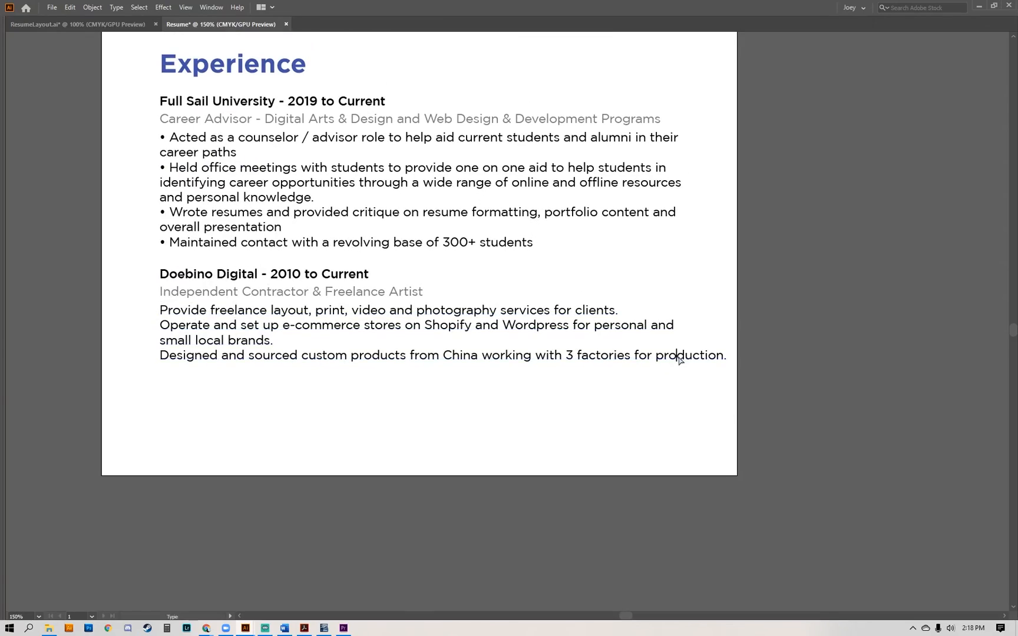
key(Left)
key(Left)
key(Left)
key(BackSpace)
key(Return)
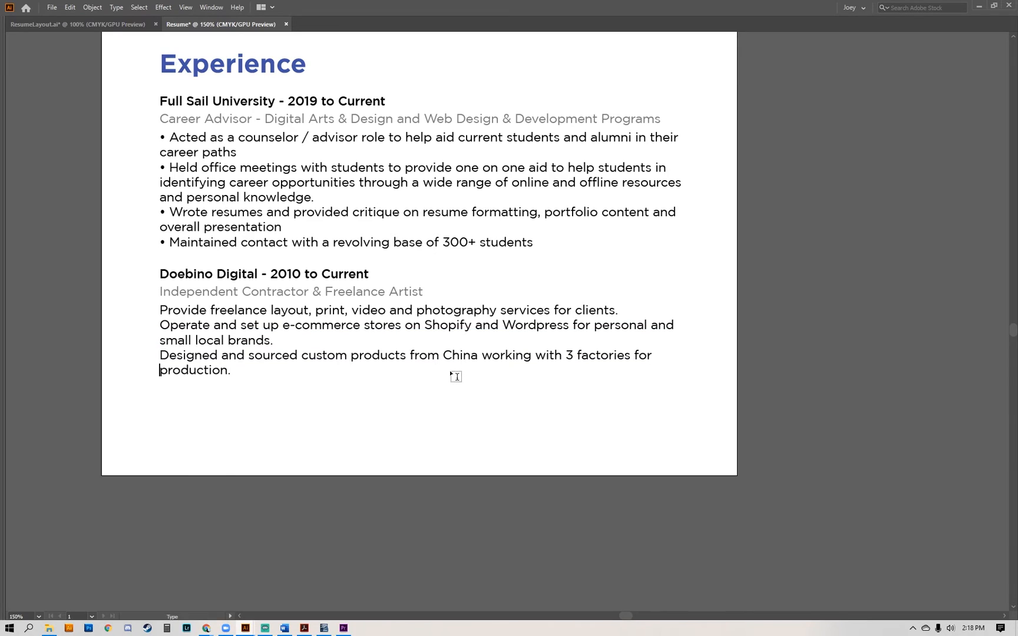
key(Escape)
Copy the bullet from the "Acted as a counselor" duty to the front of the "Provide freelance layout" duty.
drag(247, 398, 317, 467)
double_click(231, 207)
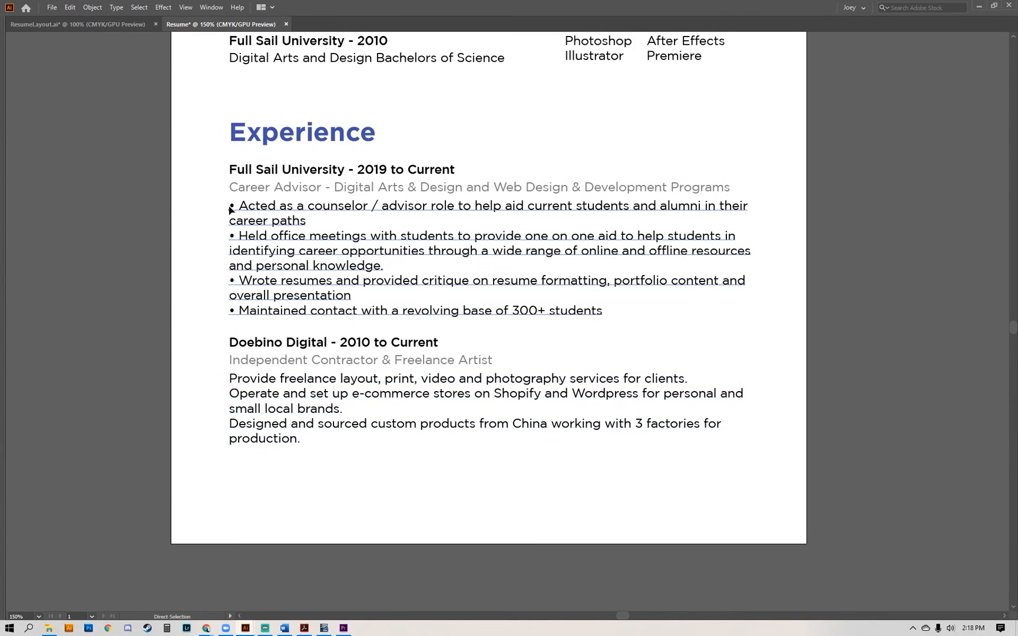
triple_click(232, 205)
click(236, 204)
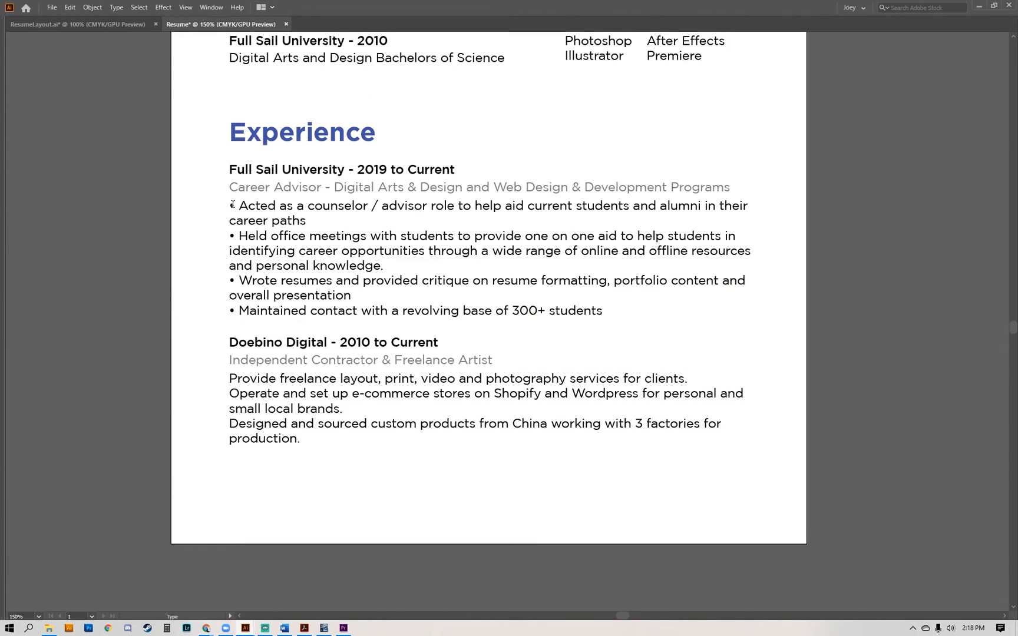
key(ctrl+c)
text(-)
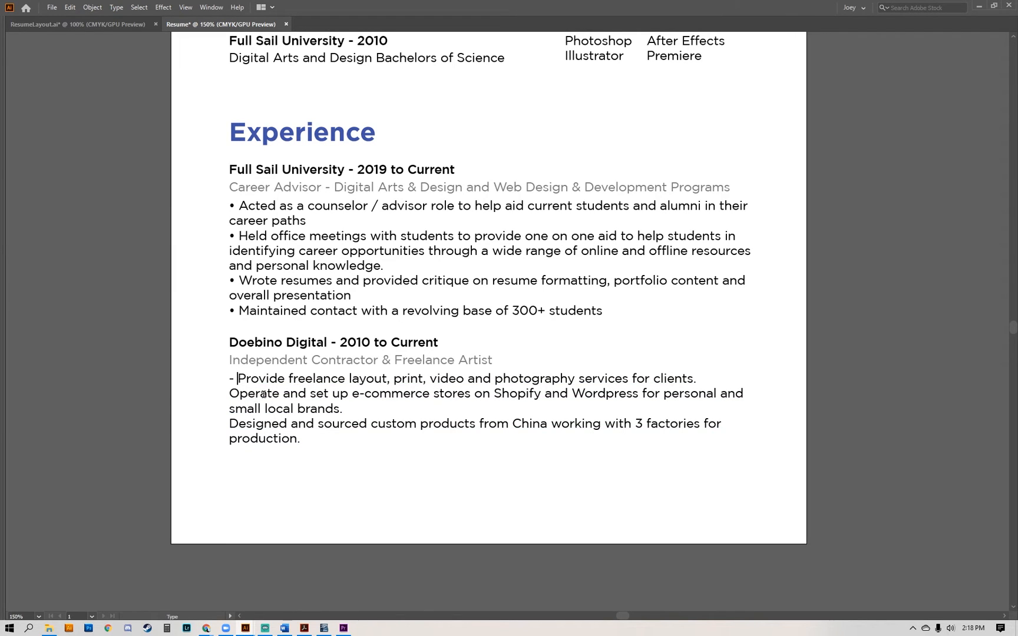
key(BackSpace)
key(BackSpace)
key(ctrl+v)
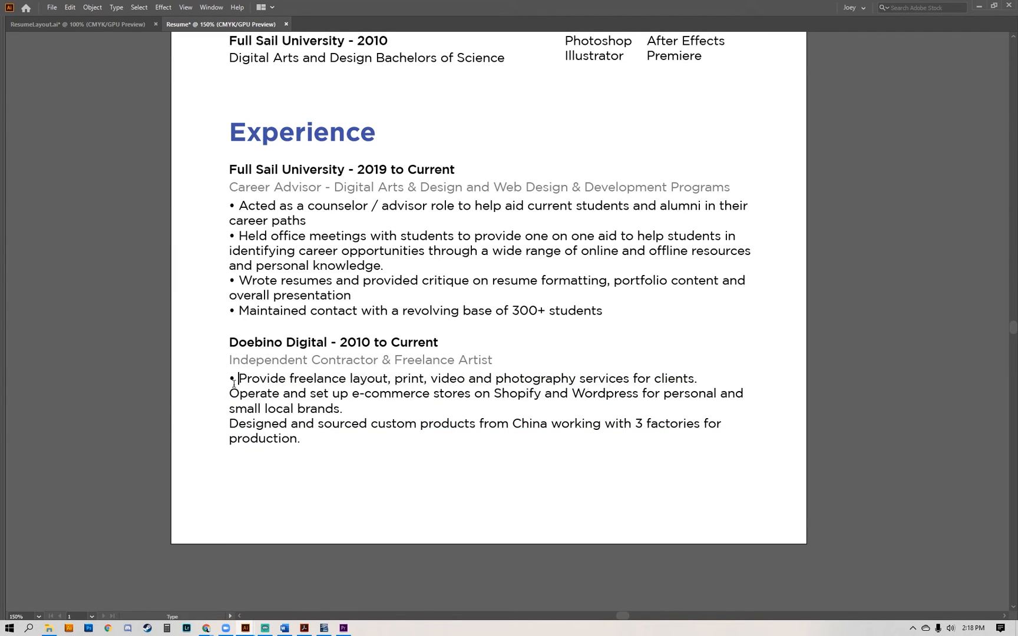
Add the copied bullet in front of the "Operate and set up" and "Designed and sourced" duties.
key(ctrl+v)
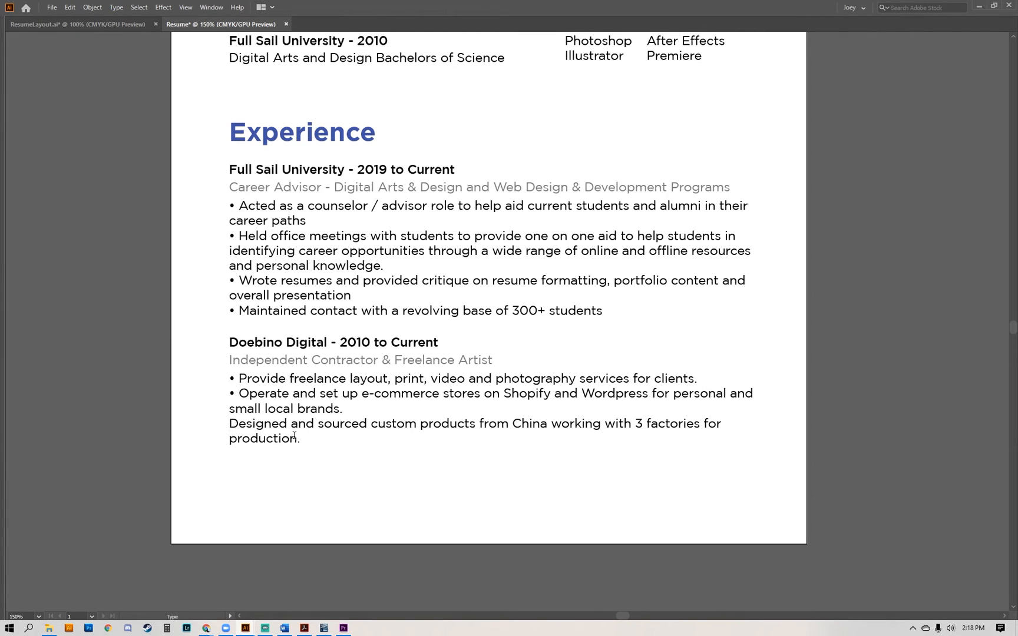
click(229, 424)
key(ctrl+v)
key(Escape)
Review the layout of the entire résumé page with nothing selected.
drag(675, 458, 670, 472)
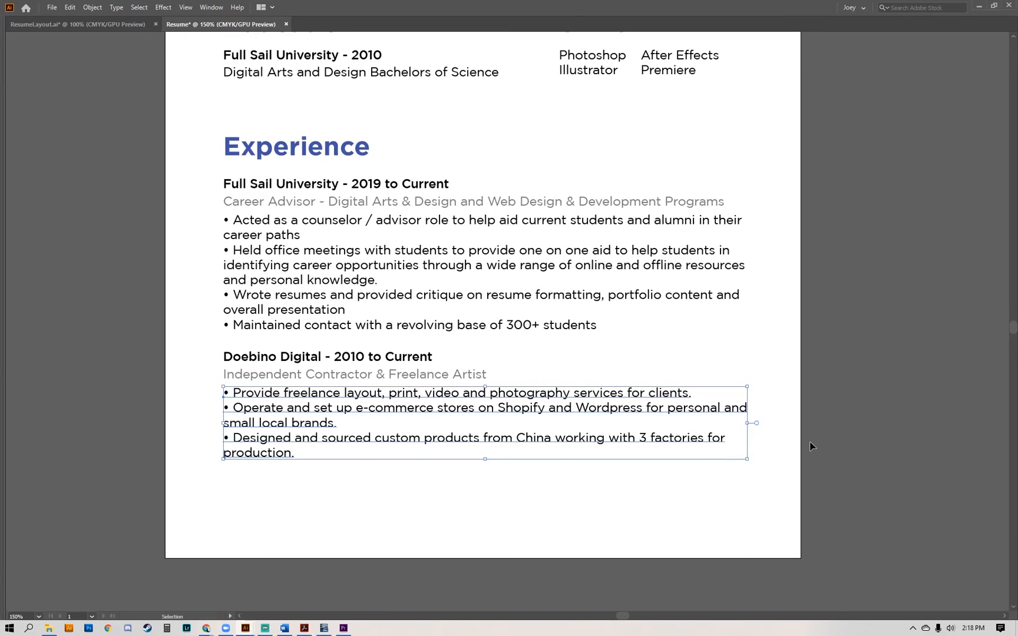
key(ctrl+minus)
key(ctrl+minus)
drag(696, 237, 687, 339)
key(ctrl+equal)
drag(572, 250, 551, 433)
drag(475, 148, 474, 146)
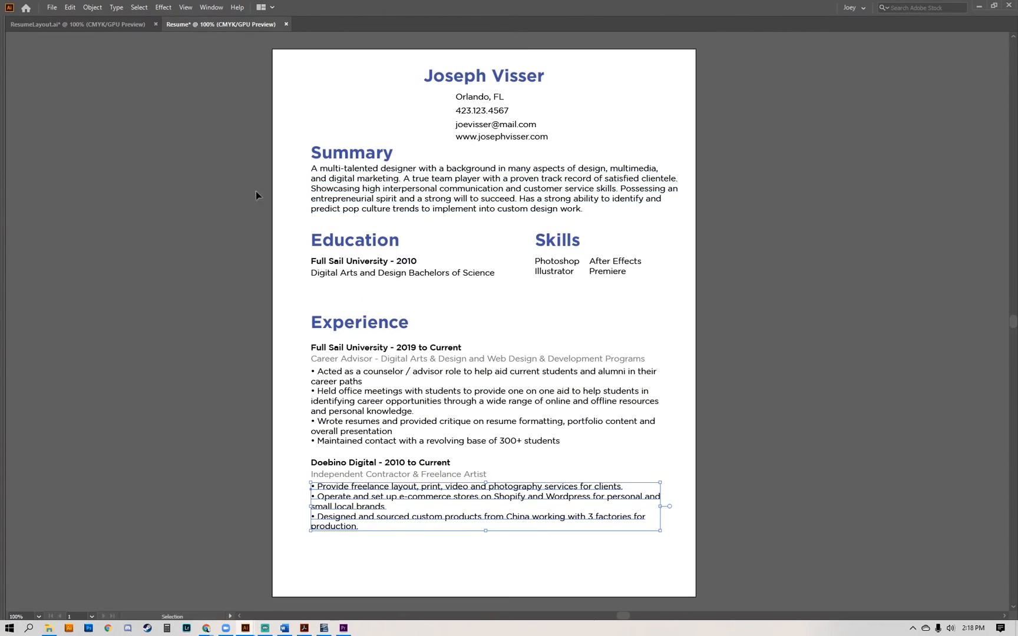
click(199, 218)
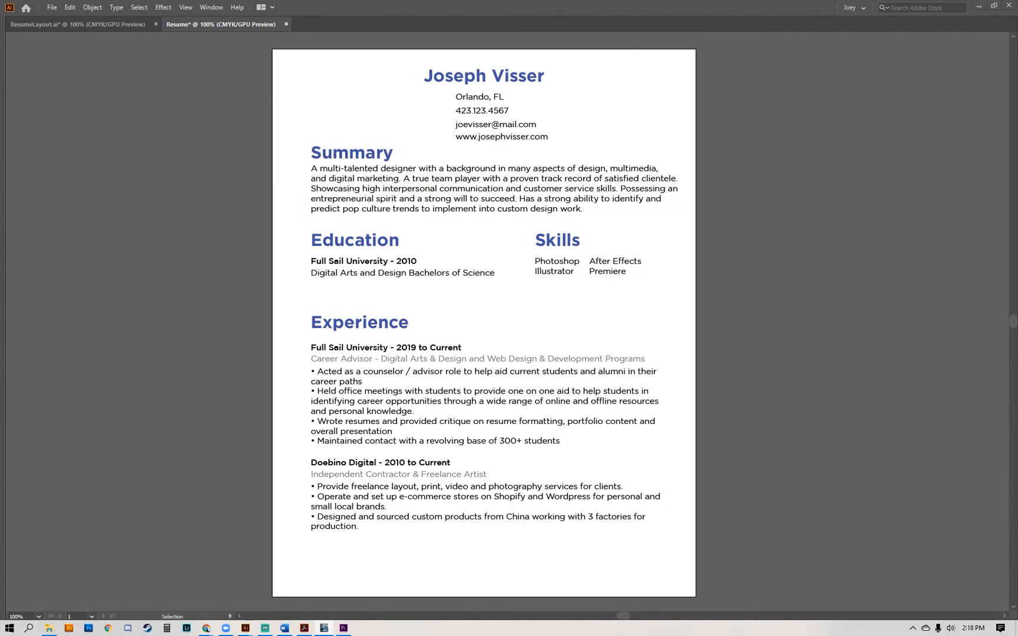
Switch to OpenOffice Writer, review the source résumé text section by section, and return to the Illustrator layout.
click(324, 628)
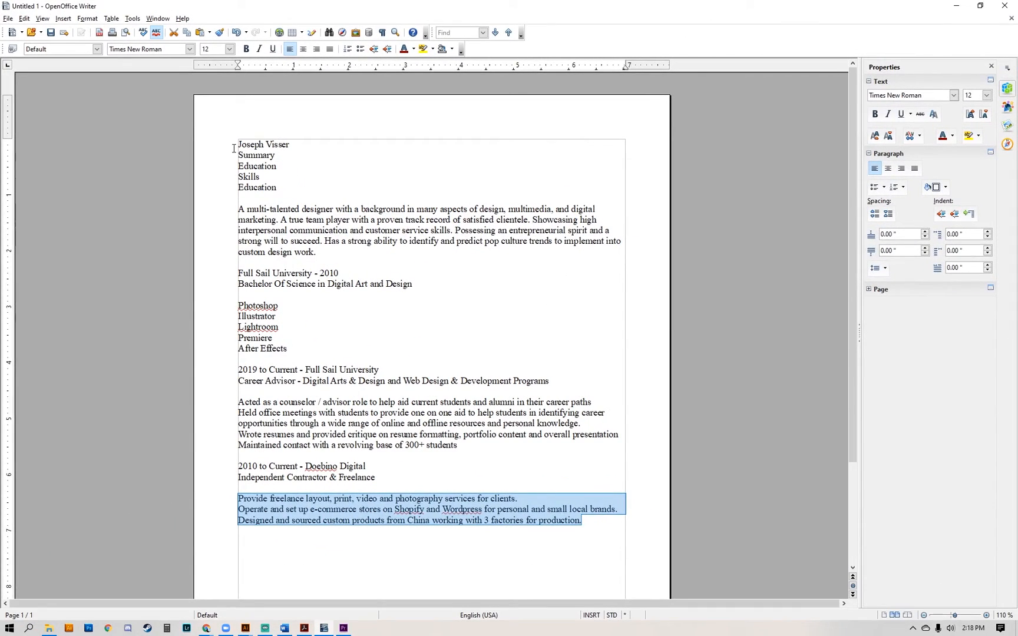
drag(233, 148, 389, 509)
click(287, 181)
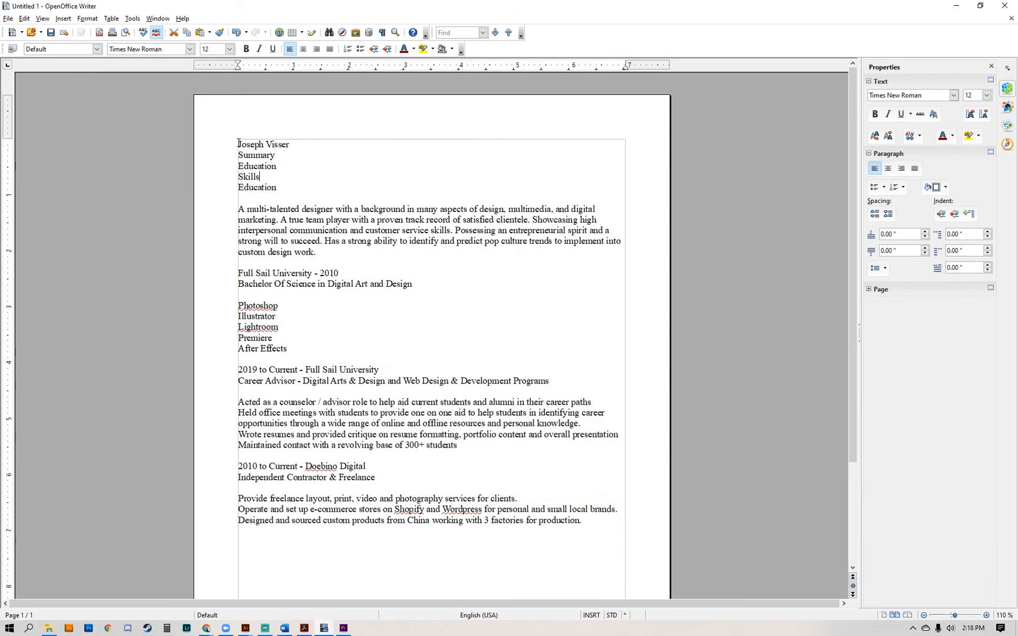
drag(238, 141, 336, 265)
drag(239, 273, 420, 283)
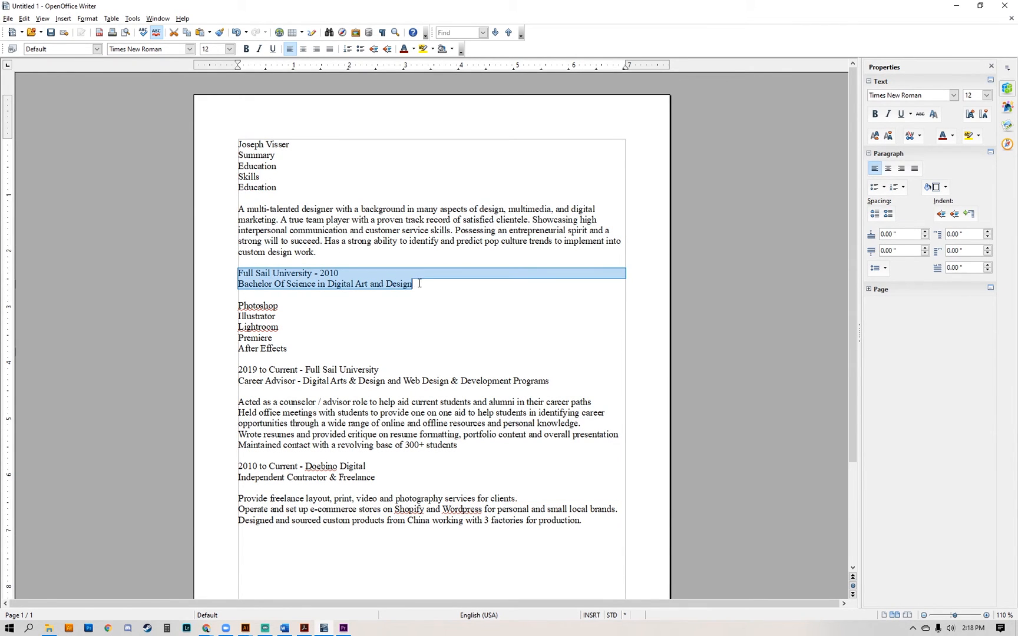
drag(238, 306, 582, 523)
click(956, 6)
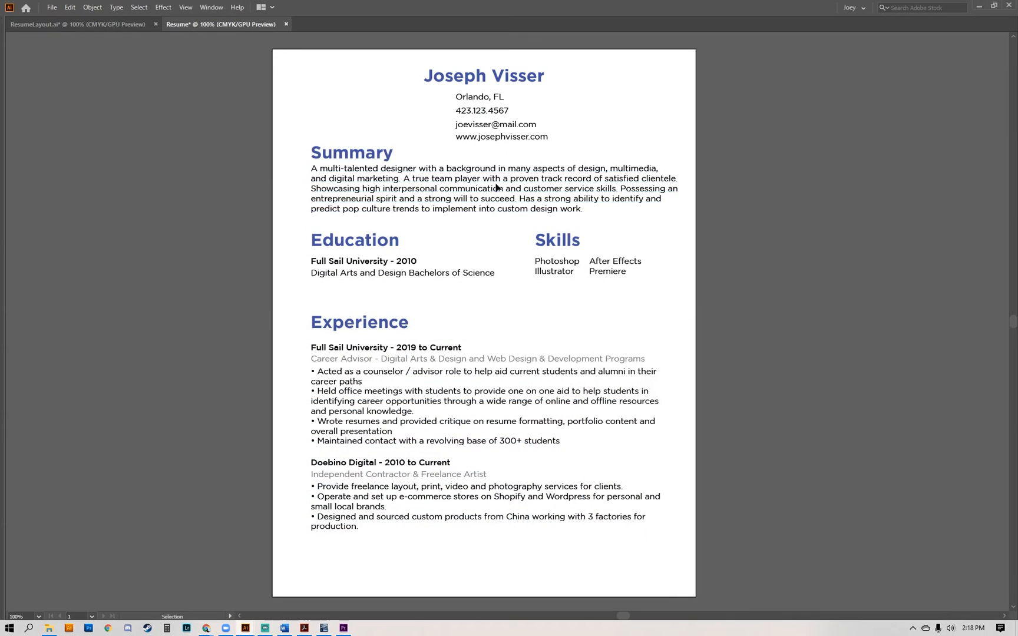
Bring back the hidden panels and close the Glyphs panel.
key(Tab)
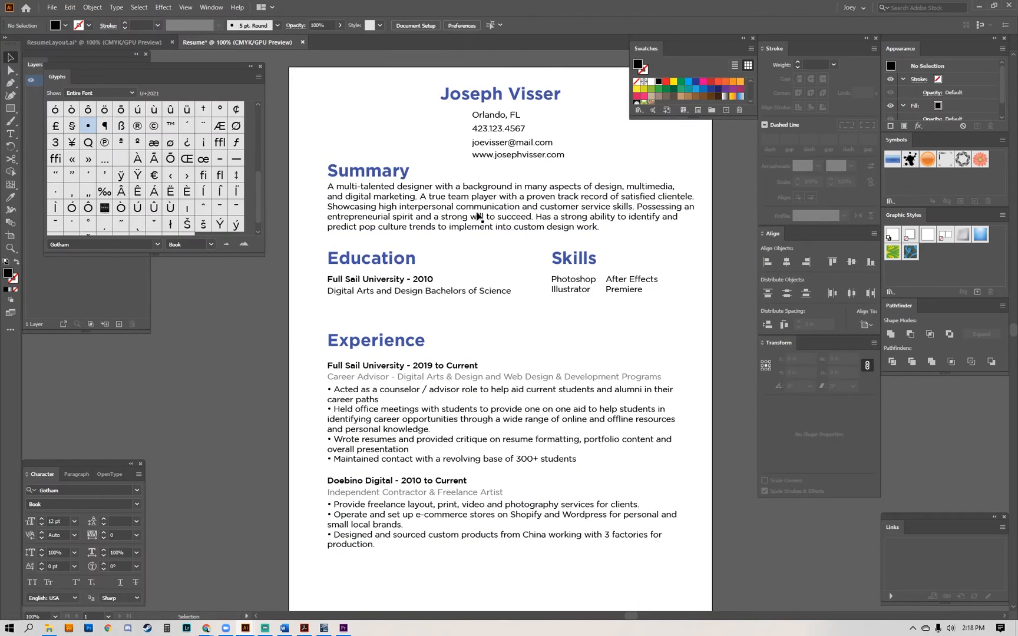
drag(490, 172, 492, 174)
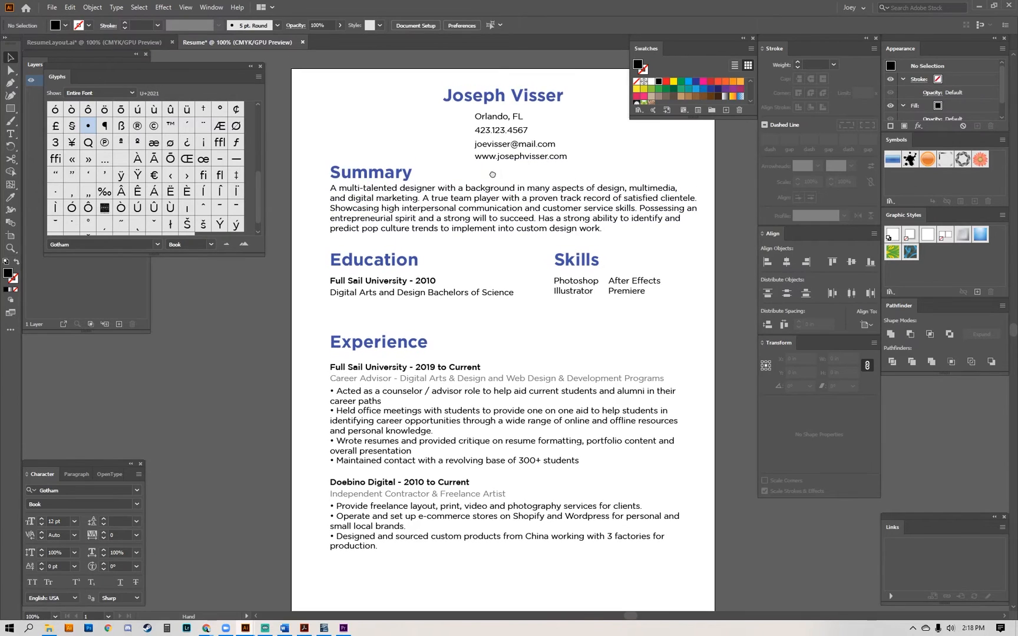
click(260, 66)
mouse_move(576, 164)
mouse_down()
mouse_move(563, 158)
mouse_move(569, 222)
mouse_move(556, 161)
mouse_up()
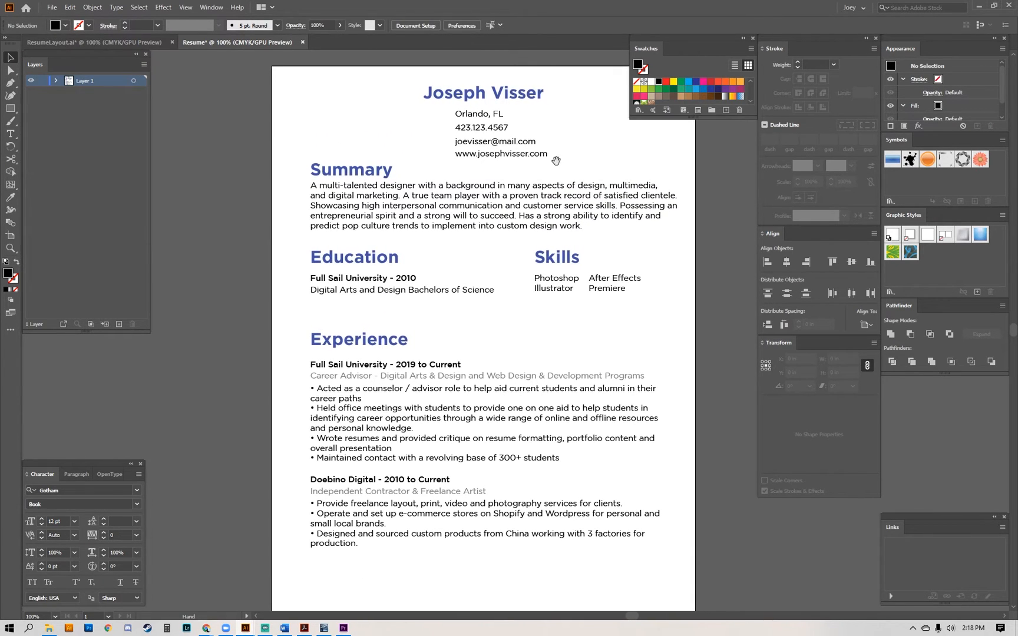
Duplicate the four contact lines (city, phone, e-mail and website) beside the originals, above the Summary heading.
key(a)
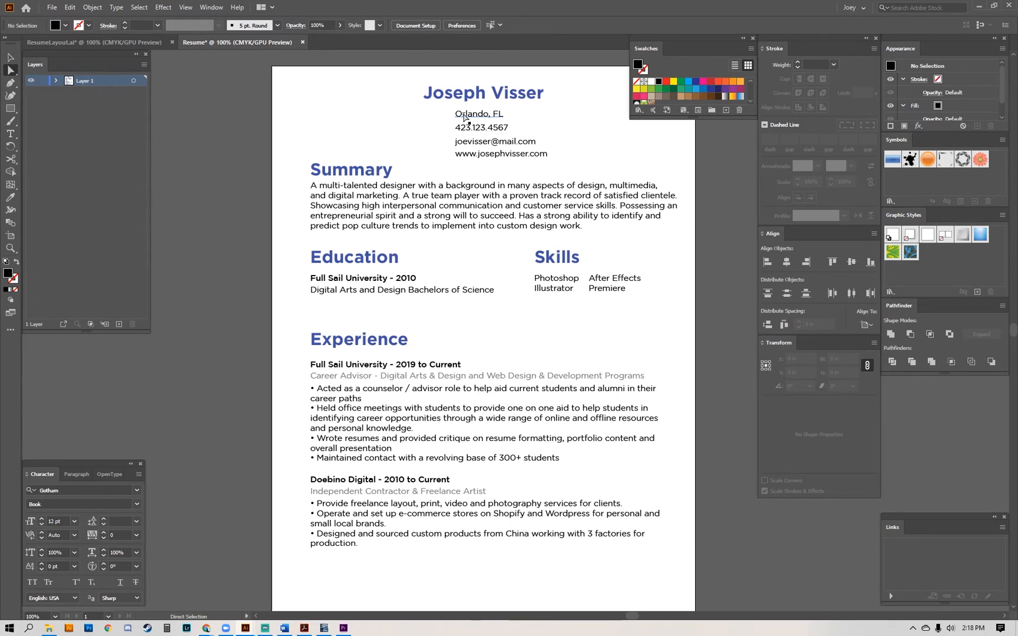
click(465, 116)
shift+click(469, 130)
shift+click(477, 146)
shift+click(508, 157)
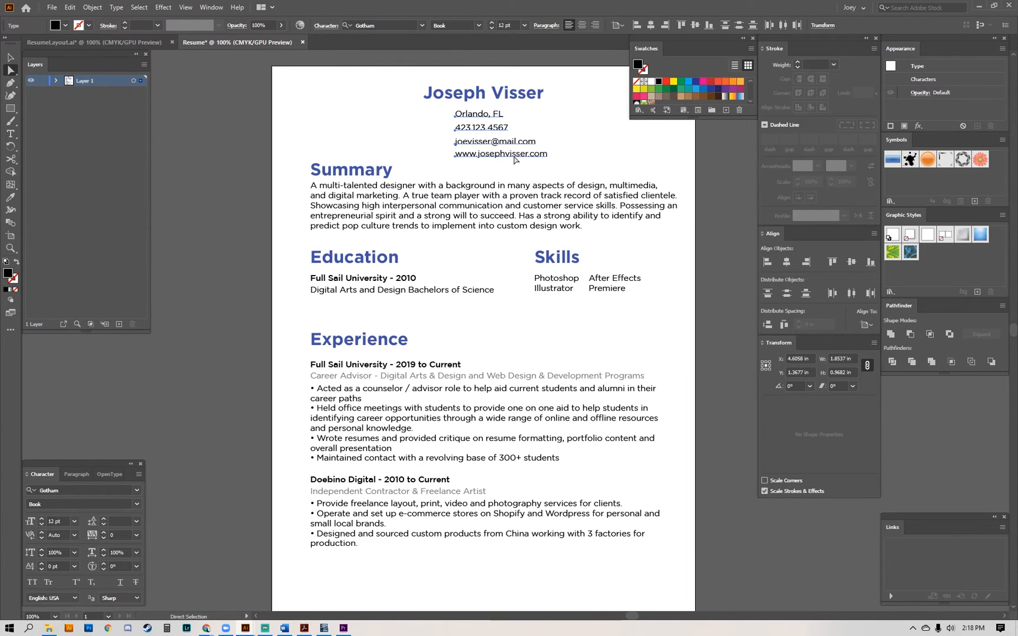
drag(521, 156, 423, 158)
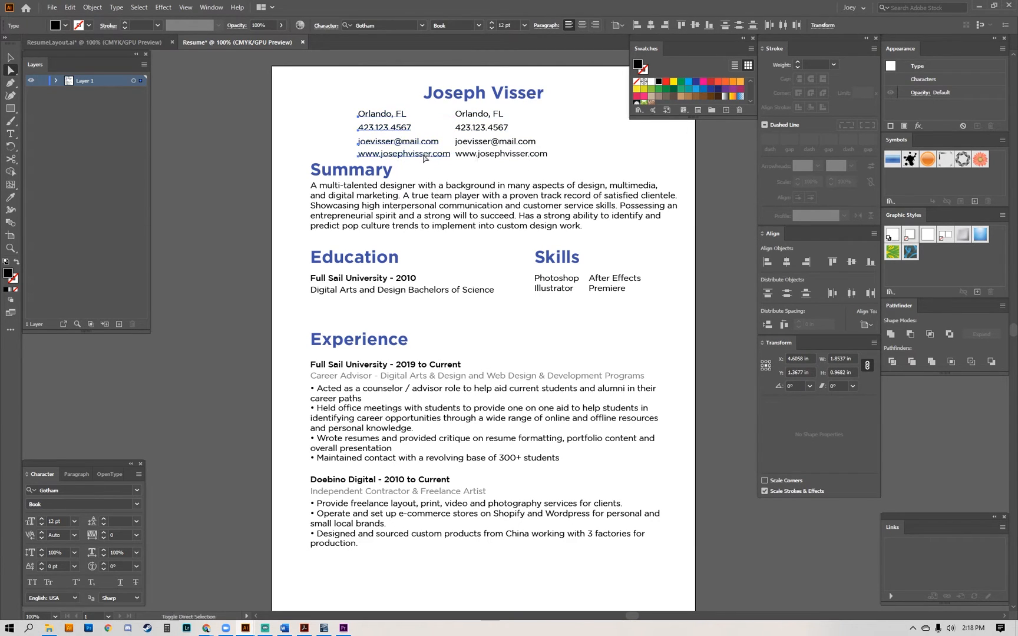
Delete the duplicated phone, e-mail and website lines, keeping the copied city line, and look at the Font Awesome website in the browser.
shift+click(383, 113)
key(Delete)
click(271, 580)
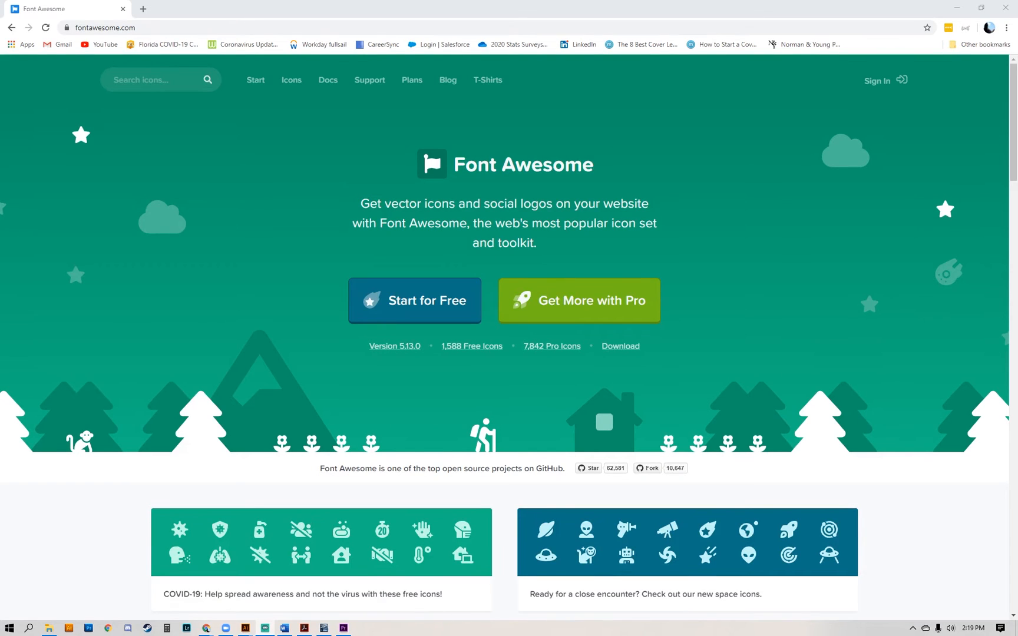
click(959, 9)
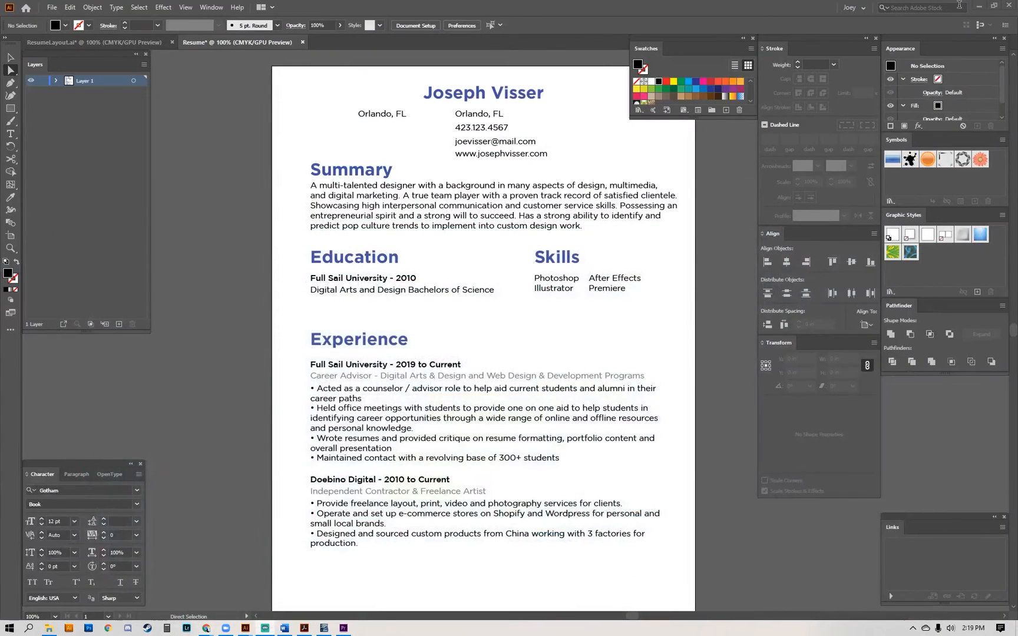
In the ResumeLayout.ai document, copy the grey phone, envelope, globe and map-pin icons beside the contact lines.
drag(340, 106, 385, 314)
key(ctrl+equal)
key(ctrl+equal)
click(369, 312)
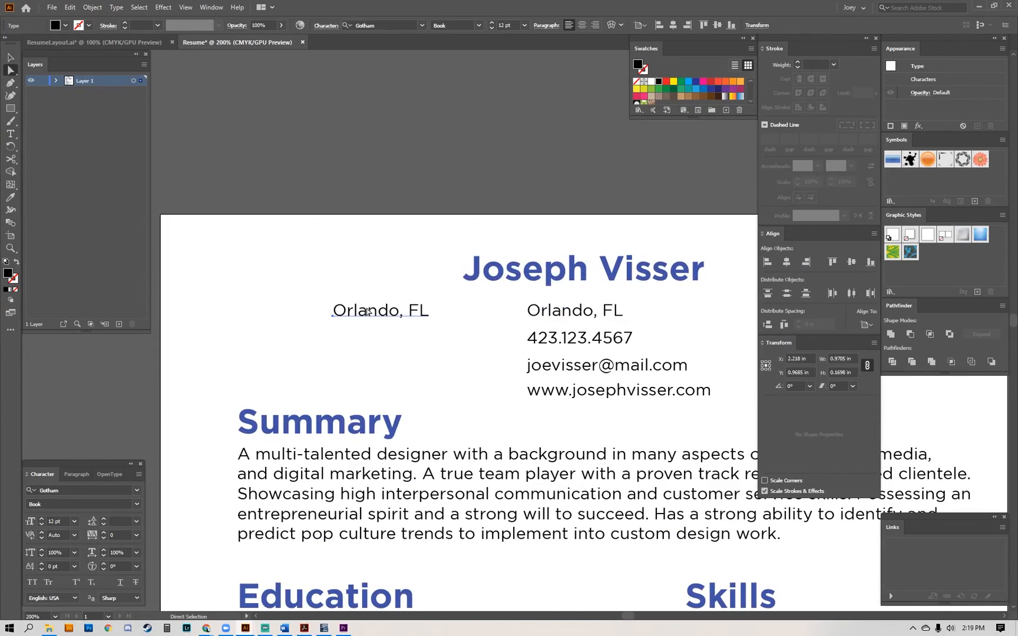
key(ctrl+Tab)
key(ctrl+equal)
key(ctrl+equal)
key(ctrl+equal)
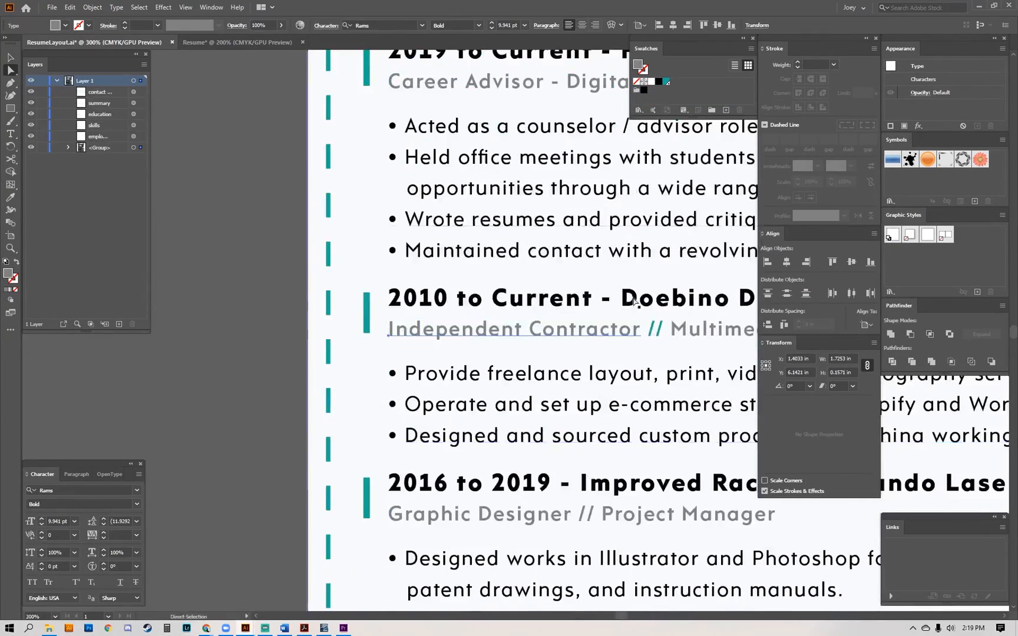
drag(639, 302, 453, 463)
drag(672, 147, 418, 403)
drag(590, 193, 452, 395)
drag(608, 150, 474, 352)
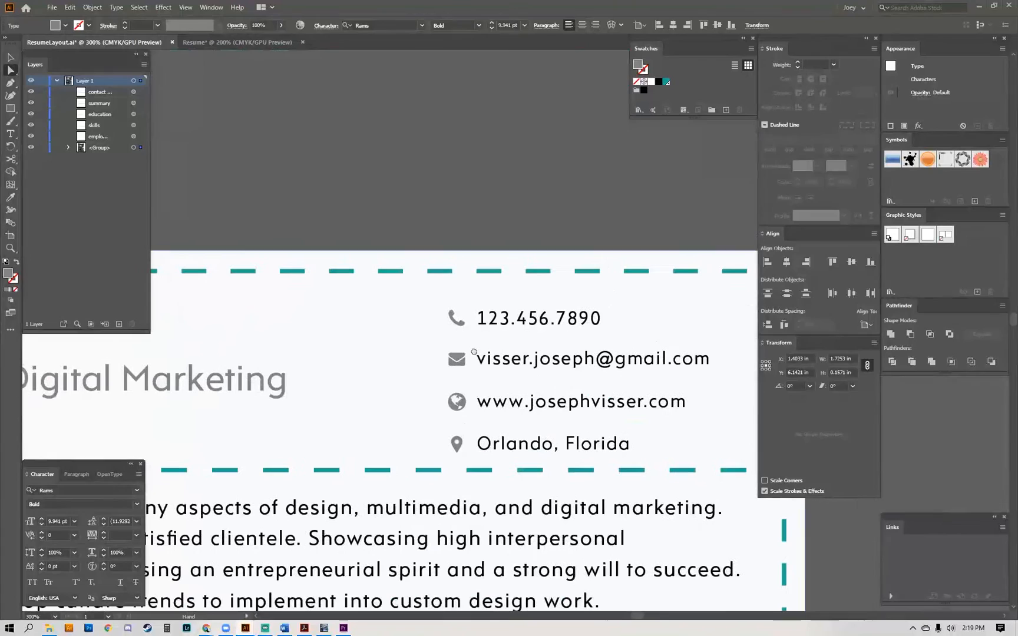
click(469, 322)
click(455, 319)
shift+click(457, 359)
shift+click(457, 402)
shift+click(456, 443)
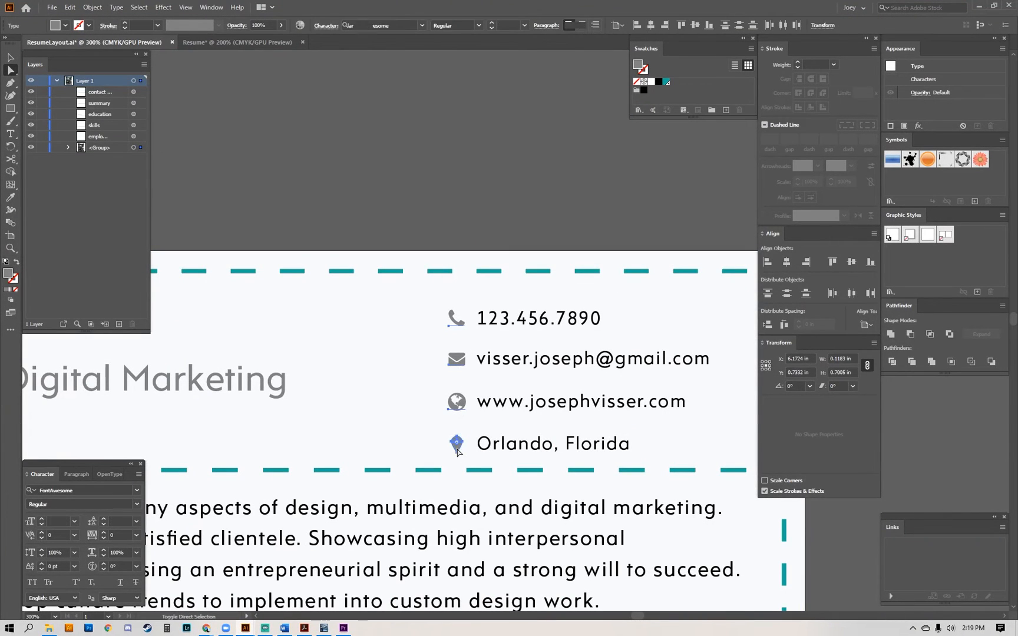
key(ctrl+c)
Paste the four grey icons into the Resume document and place them near the page's upper-left corner.
key(ctrl+Tab)
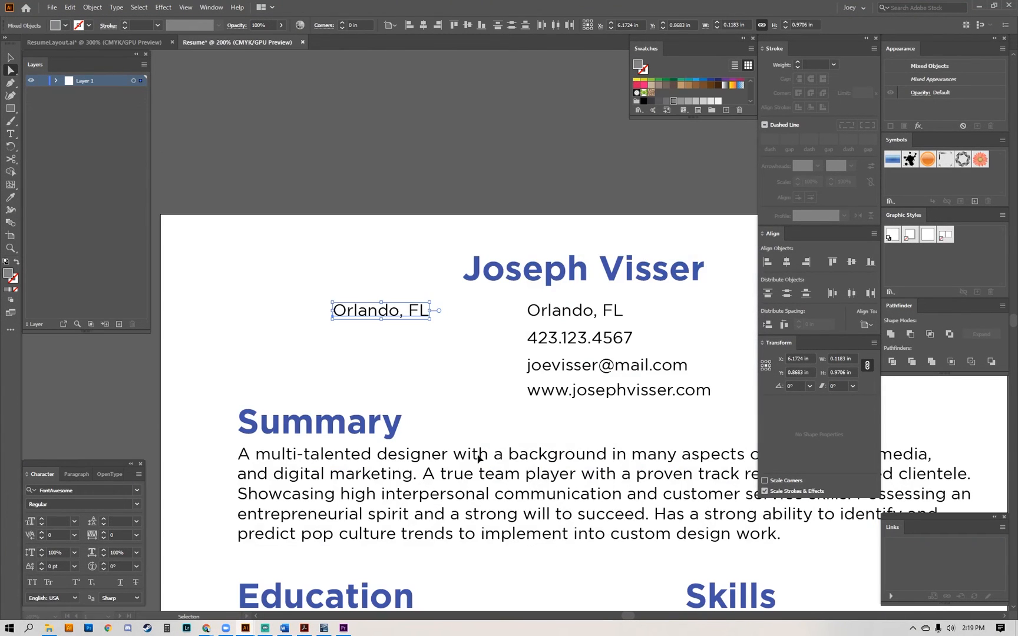
key(ctrl+v)
drag(512, 316, 479, 332)
drag(498, 408, 520, 398)
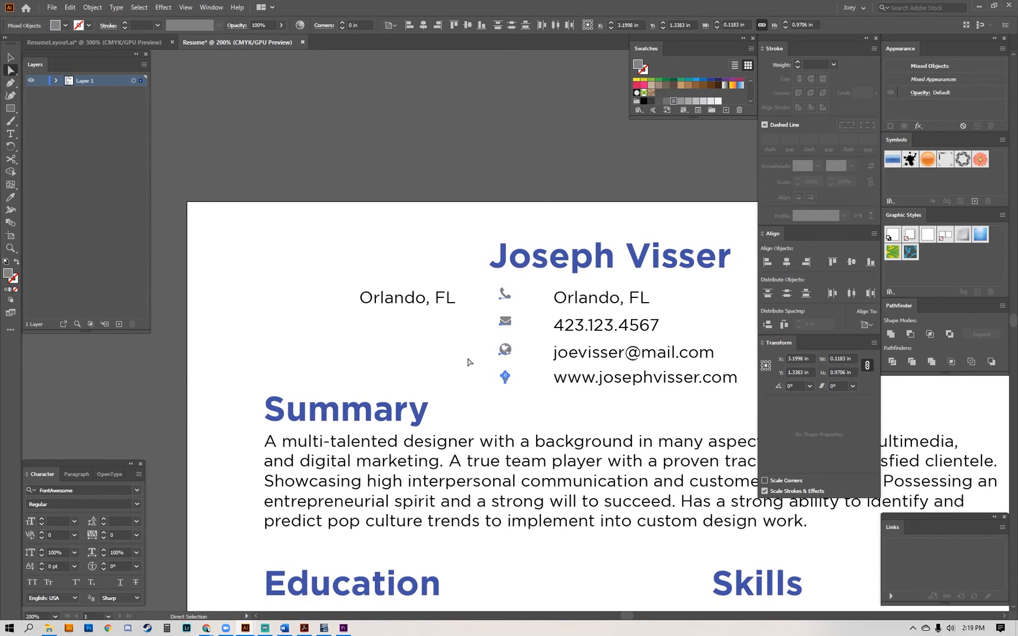
click(468, 359)
drag(480, 310, 557, 308)
key(ctrl+z)
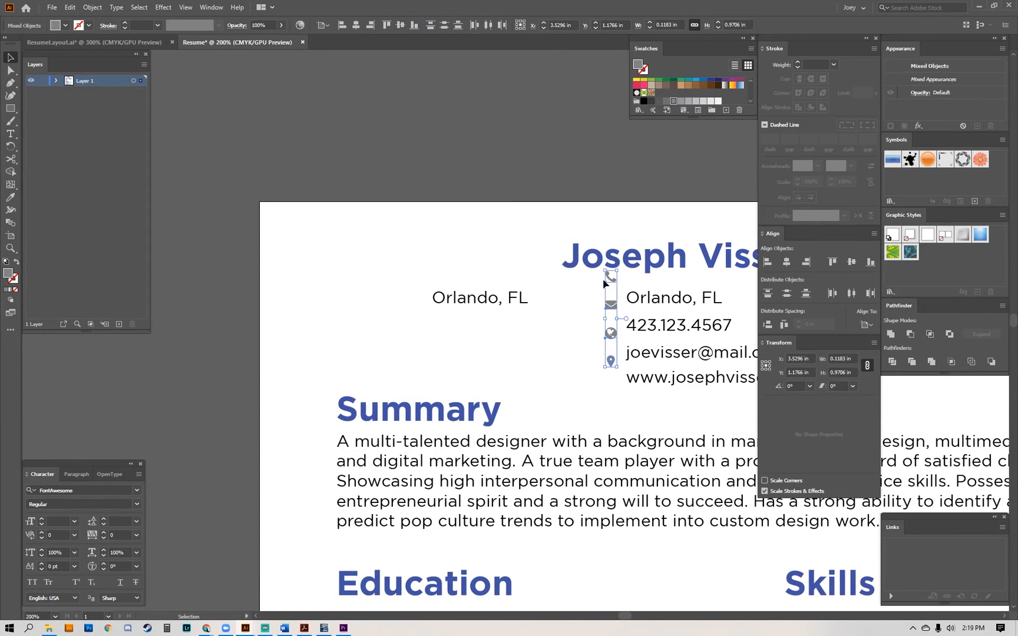
drag(606, 280, 291, 259)
click(420, 248)
Replace the spare city line with a fresh duplicate of the "Orlando, FL" line and clear the duplicate's text.
click(492, 302)
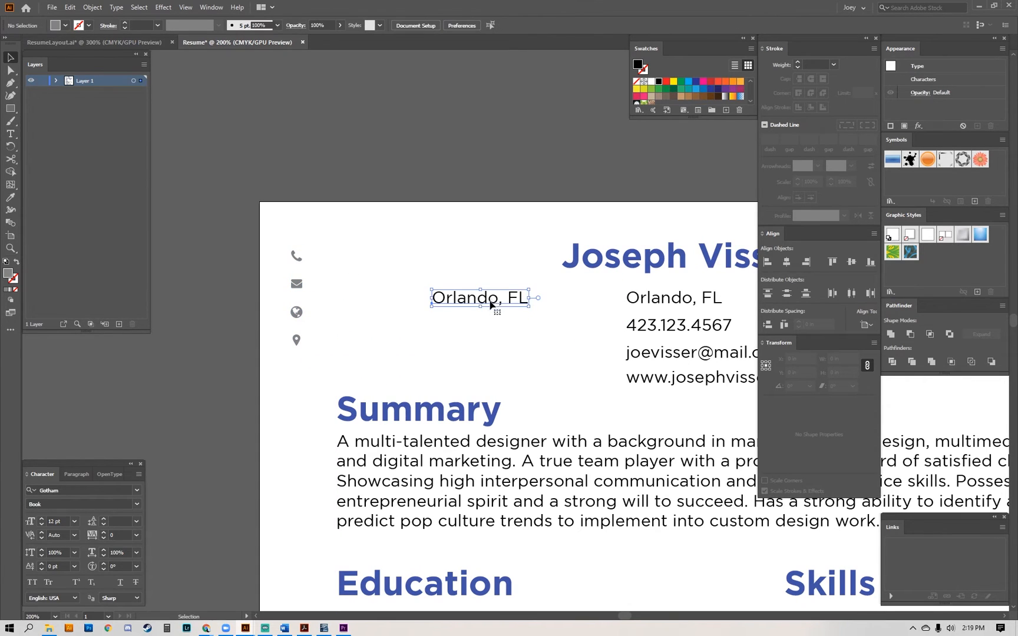
double_click(488, 301)
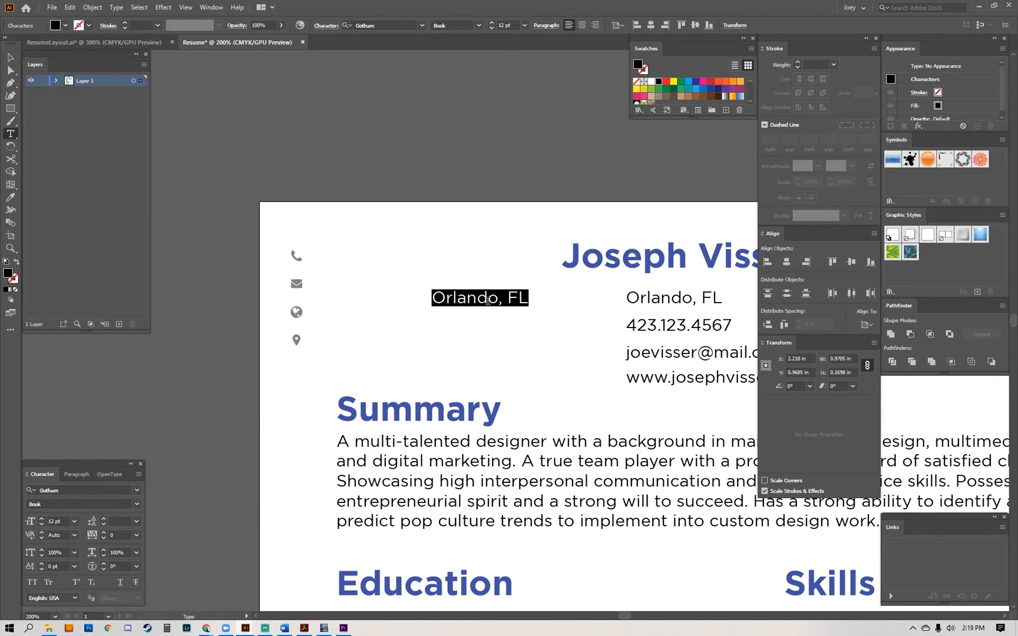
key(Escape)
key(Delete)
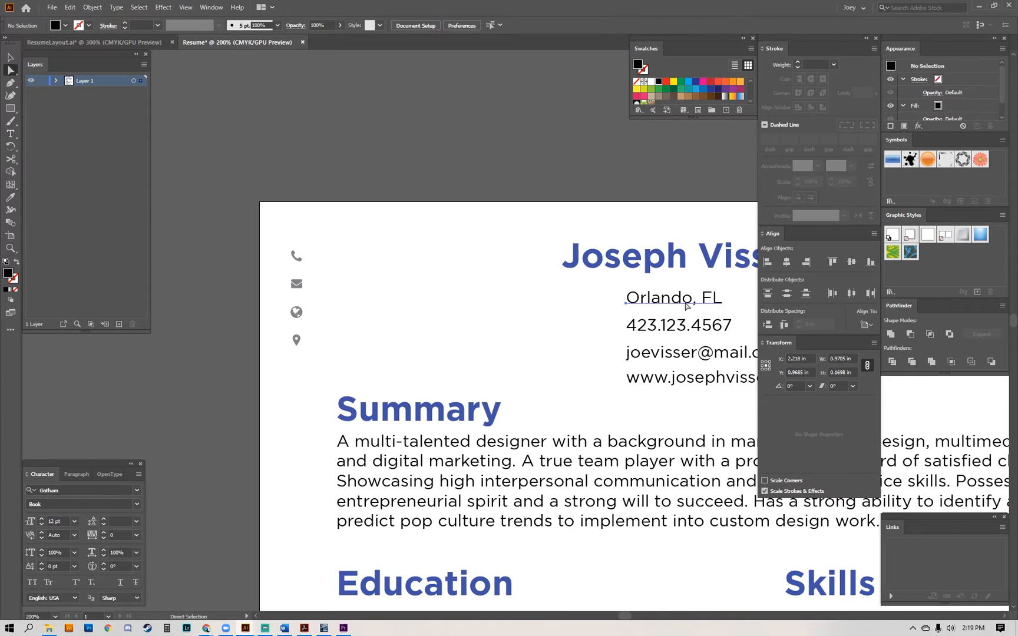
drag(684, 301, 480, 300)
double_click(477, 300)
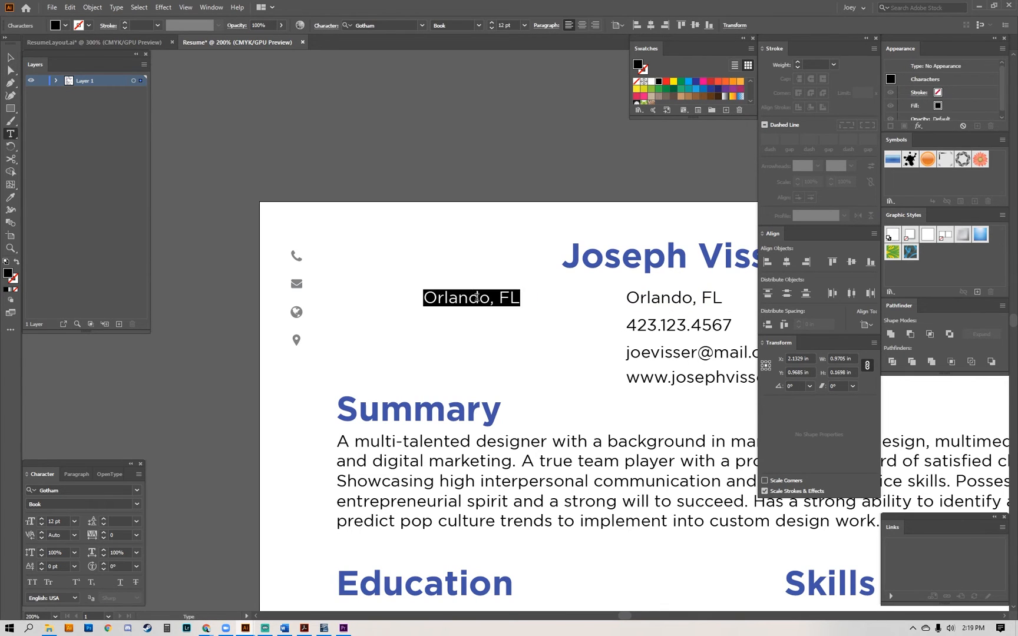
key(BackSpace)
Open the Glyphs panel and set its font to FontAwesome for the emptied text line.
click(117, 7)
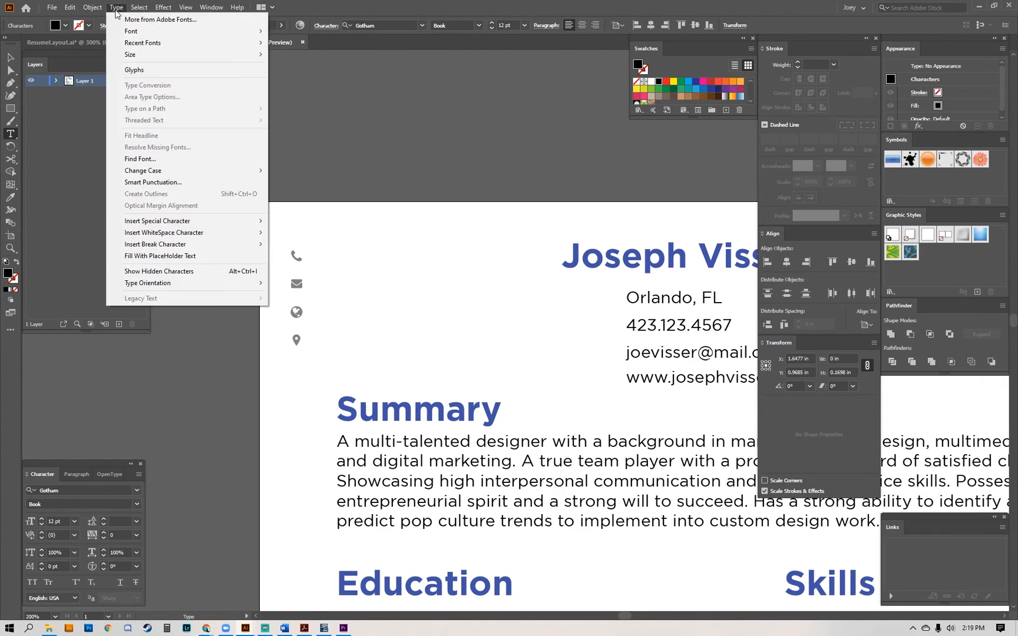
click(136, 69)
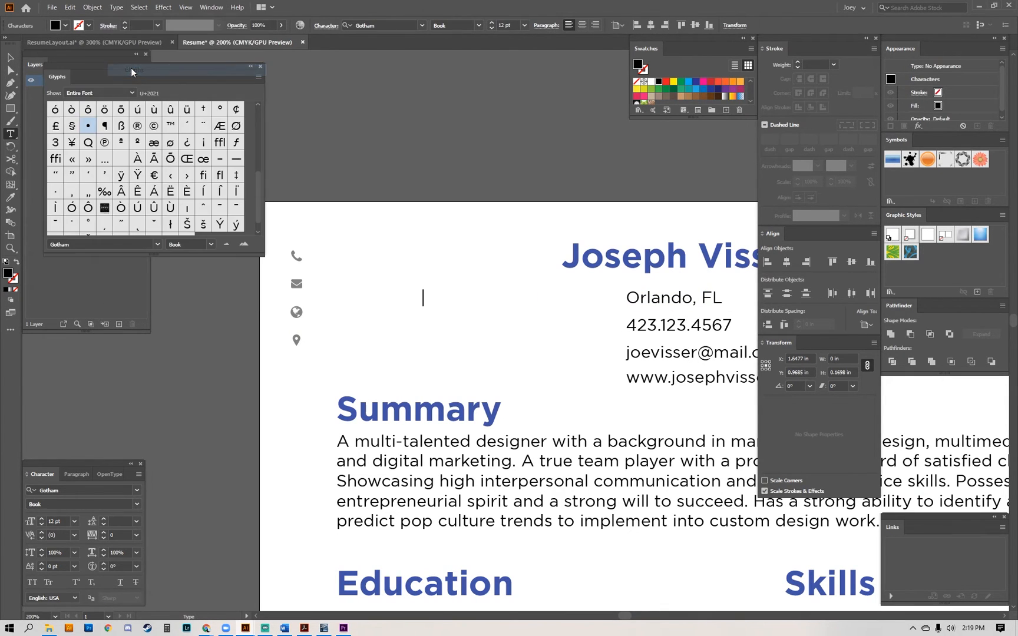
click(76, 245)
mouse_move(259, 192)
mouse_down()
mouse_move(256, 125)
mouse_move(258, 201)
mouse_up()
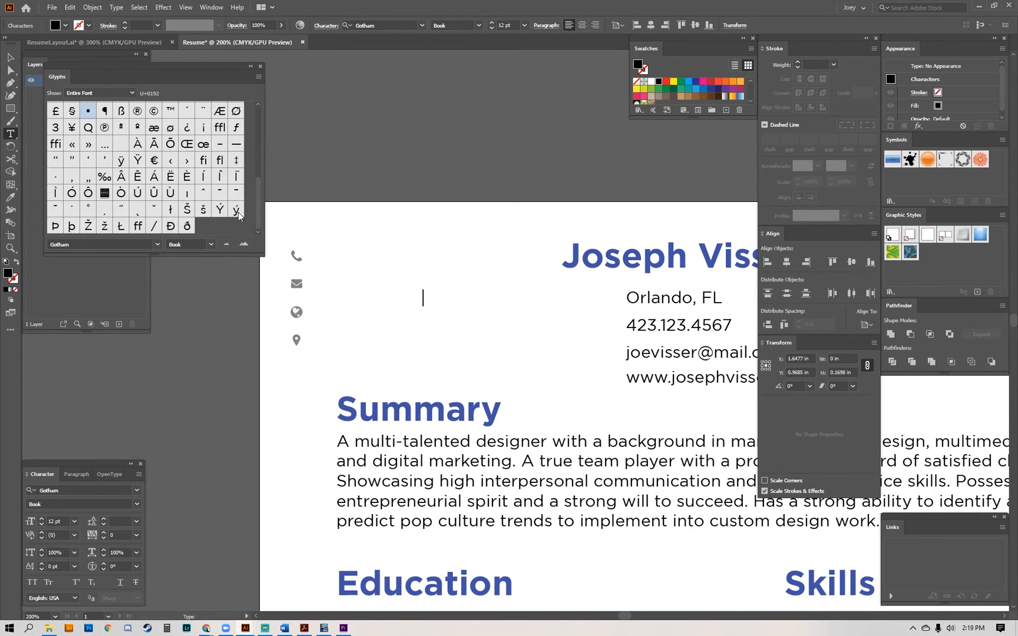
click(127, 244)
text(FontAwesome)
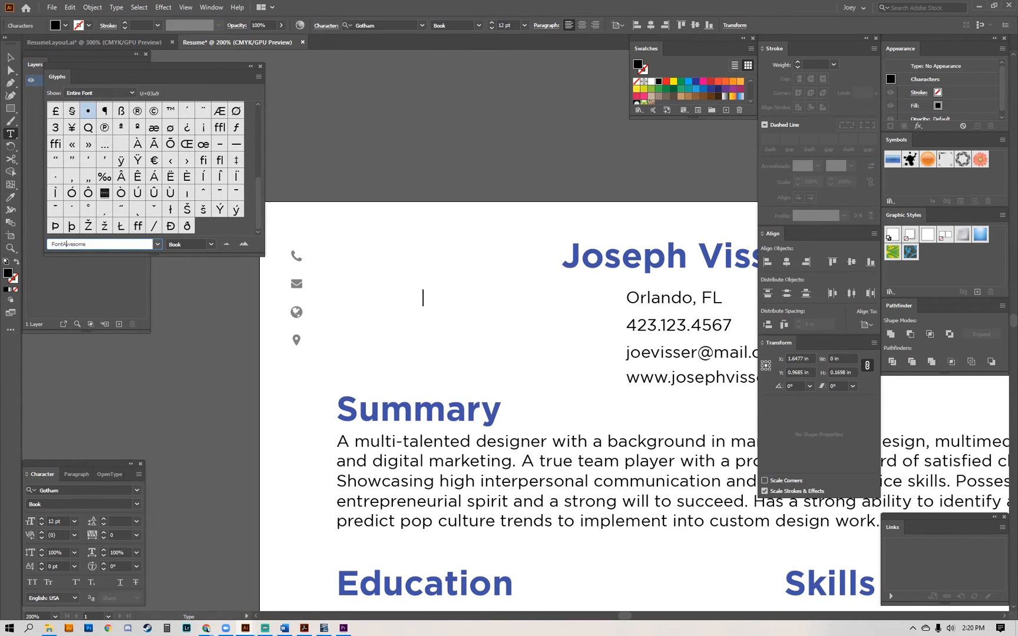
key(Return)
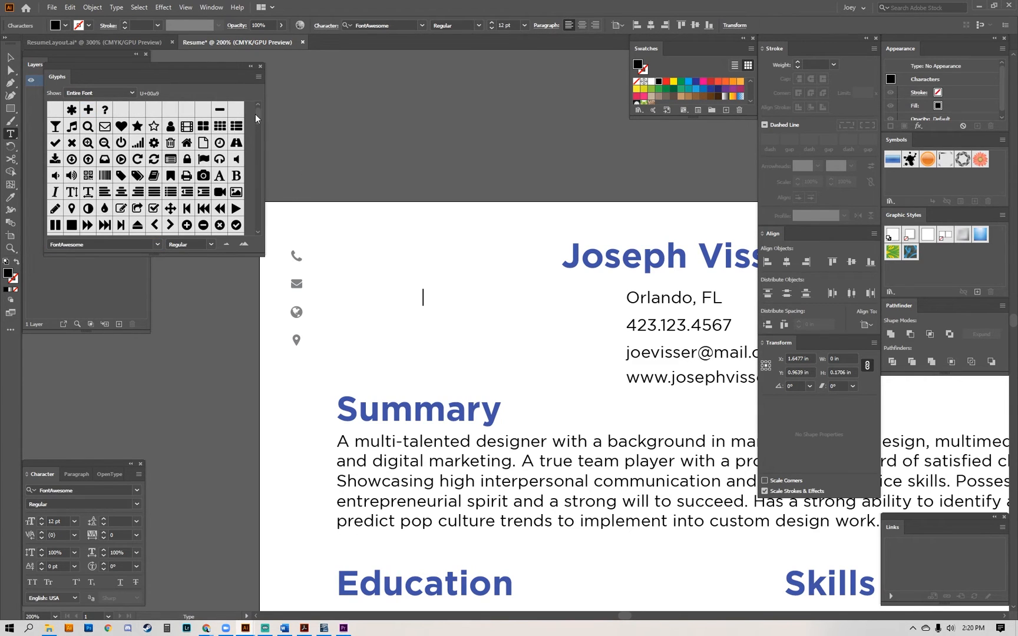
Browse the FontAwesome glyphs and insert the house glyph into the emptied text line.
mouse_move(255, 118)
mouse_down()
mouse_move(259, 209)
mouse_move(256, 109)
mouse_up()
drag(257, 112, 263, 175)
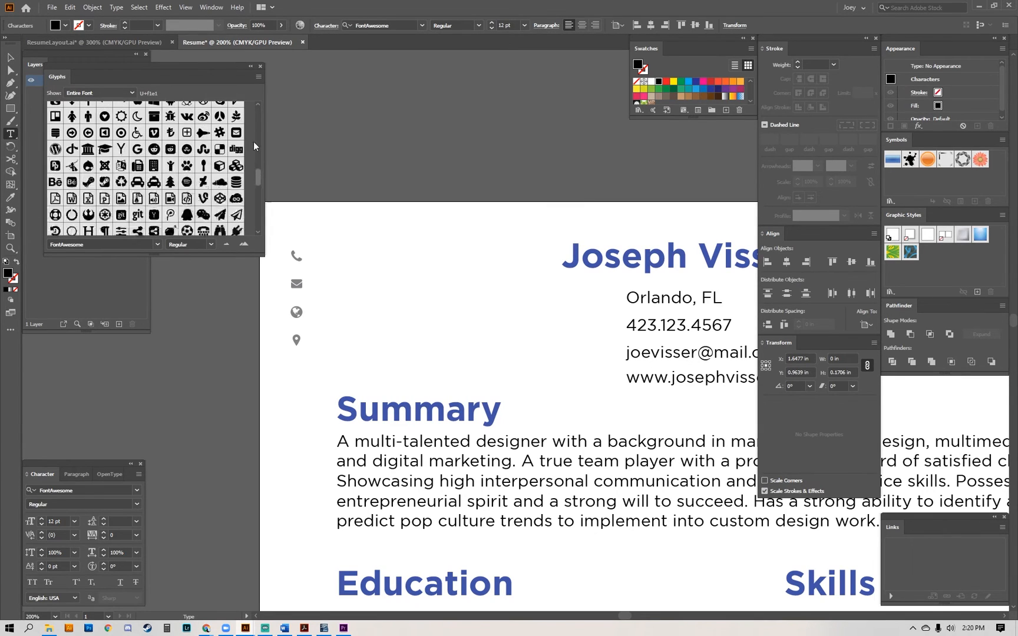
scroll(254, 146, up, 15)
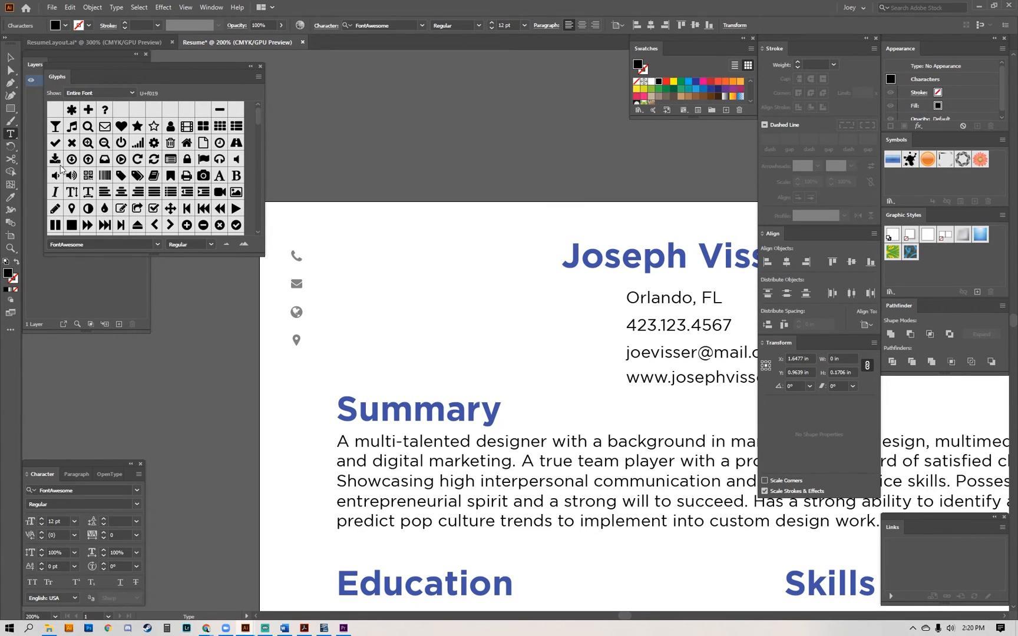
double_click(187, 143)
key(Escape)
key(a)
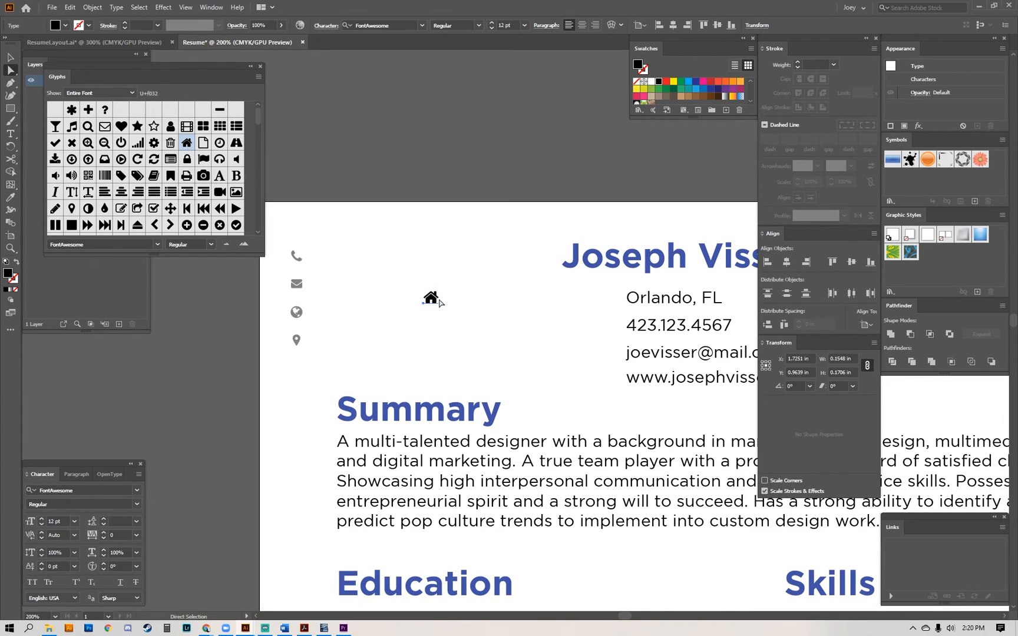
Place the house icon beside the city line and duplicate it beside the phone, e-mail and website lines.
drag(424, 302, 584, 324)
key(ctrl+d)
key(ctrl+d)
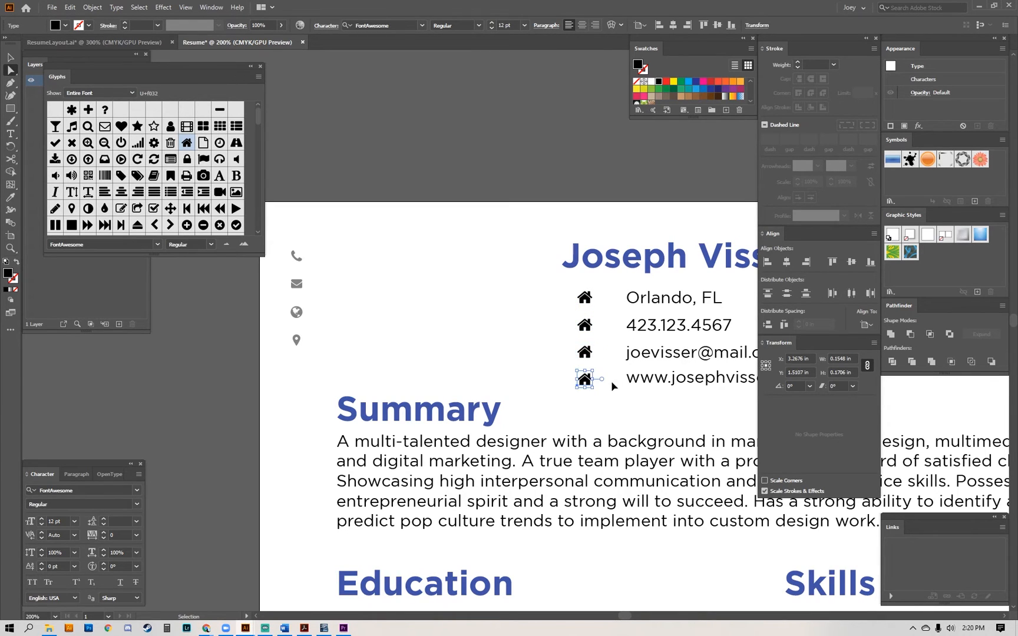
click(609, 416)
drag(609, 416, 375, 362)
click(375, 391)
key(ctrl+shift+a)
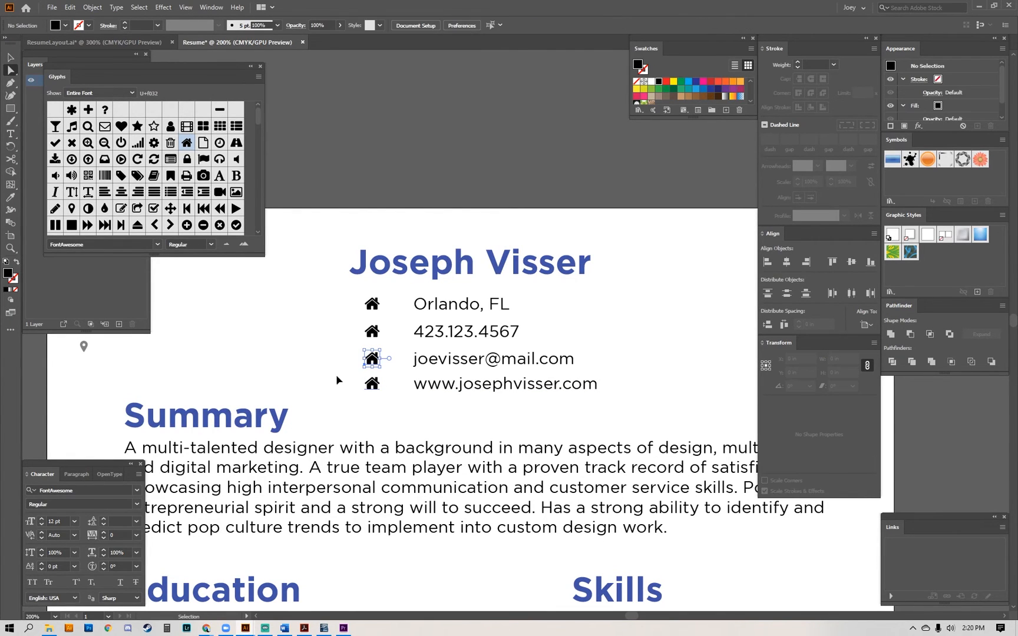
Center the grey globe icon horizontally and vertically on the house icon beside the website line.
drag(311, 385, 468, 399)
double_click(528, 399)
key(ctrl+a)
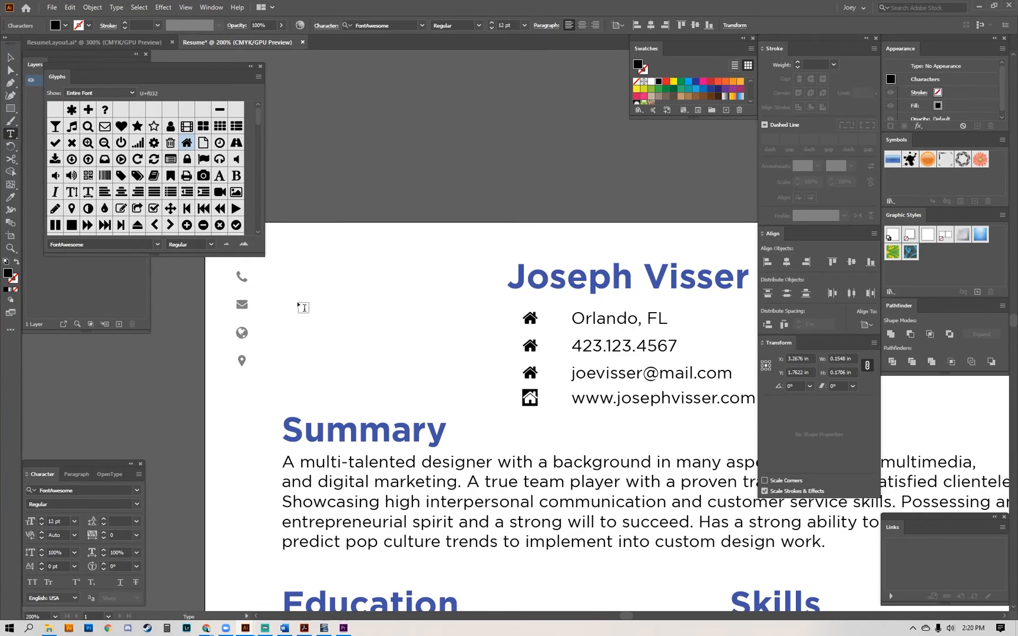
ctrl+click(241, 334)
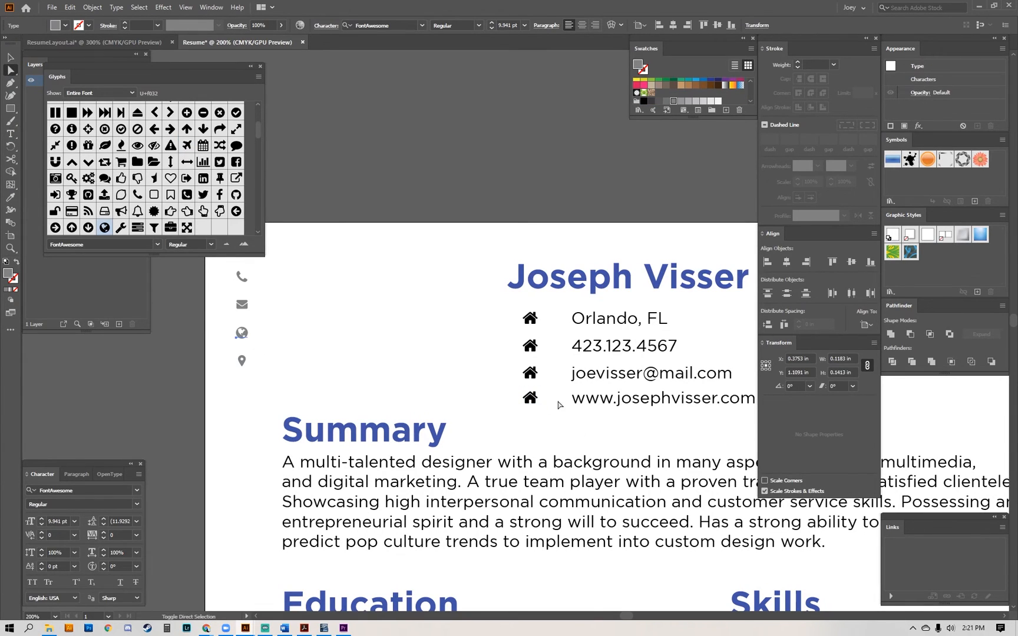
ctrl+shift+click(531, 403)
click(787, 262)
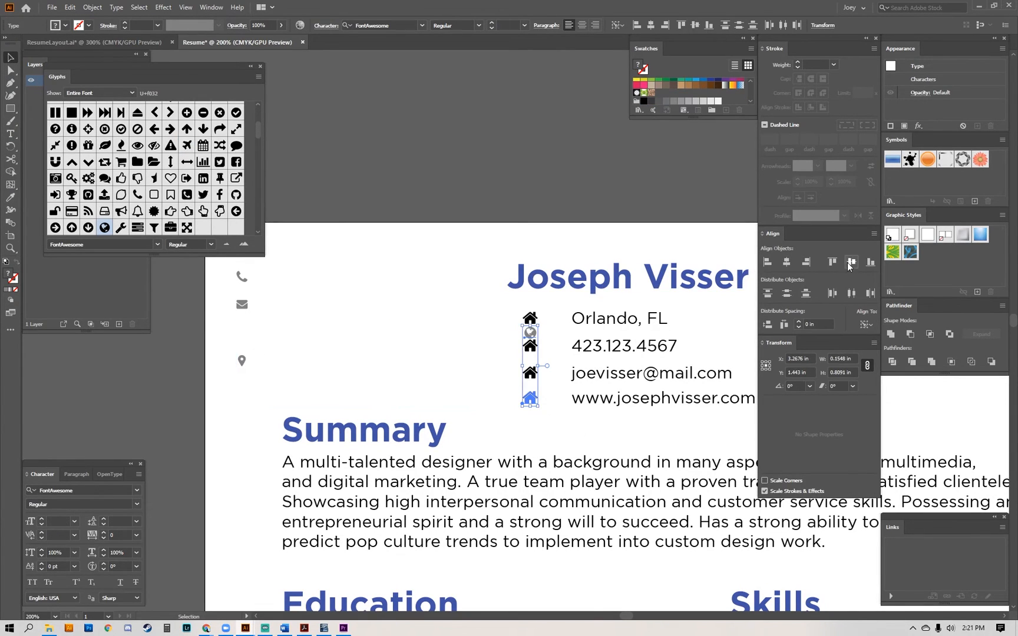
click(851, 261)
Delete the house icon overlapping the globe beside the website line.
ctrl+click(466, 326)
click(529, 403)
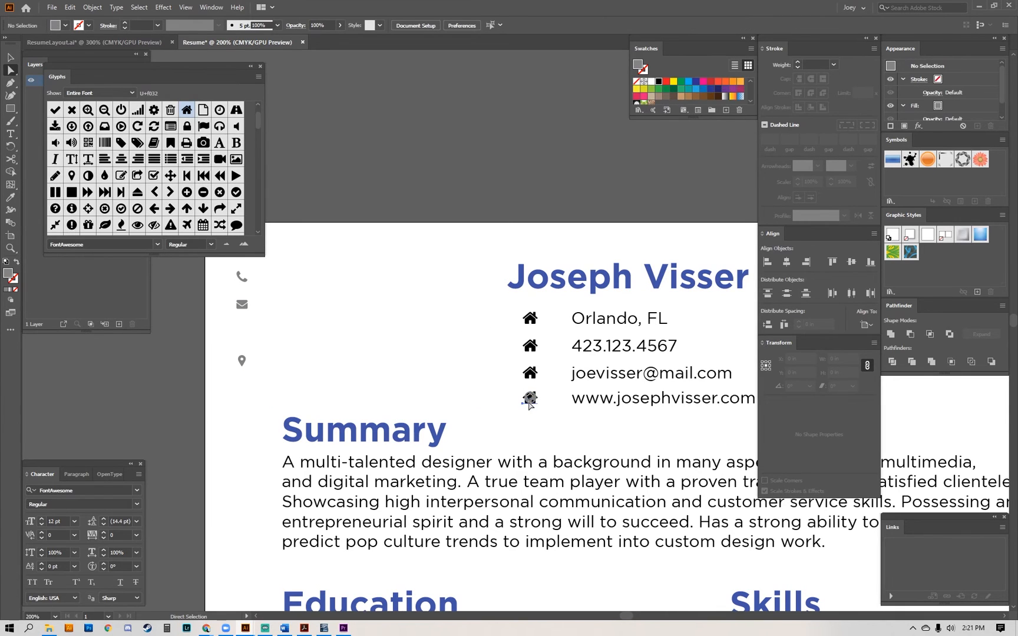
key(Delete)
ctrl+click(529, 400)
Replace the house icon beside the e-mail line with the FontAwesome solid envelope glyph.
ctrl+click(441, 347)
click(530, 378)
double_click(523, 374)
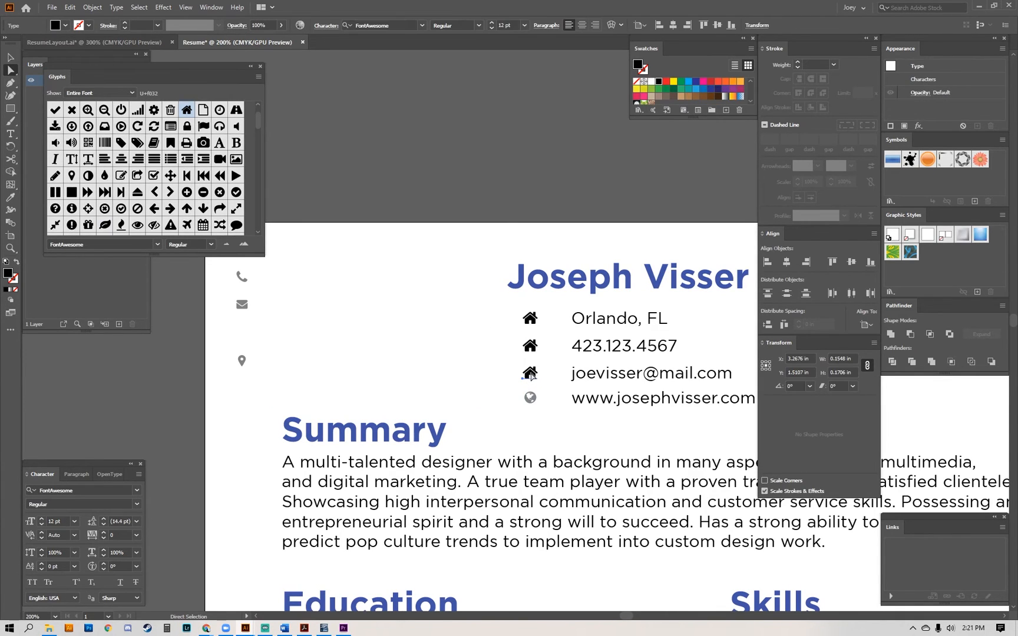
drag(255, 117, 261, 141)
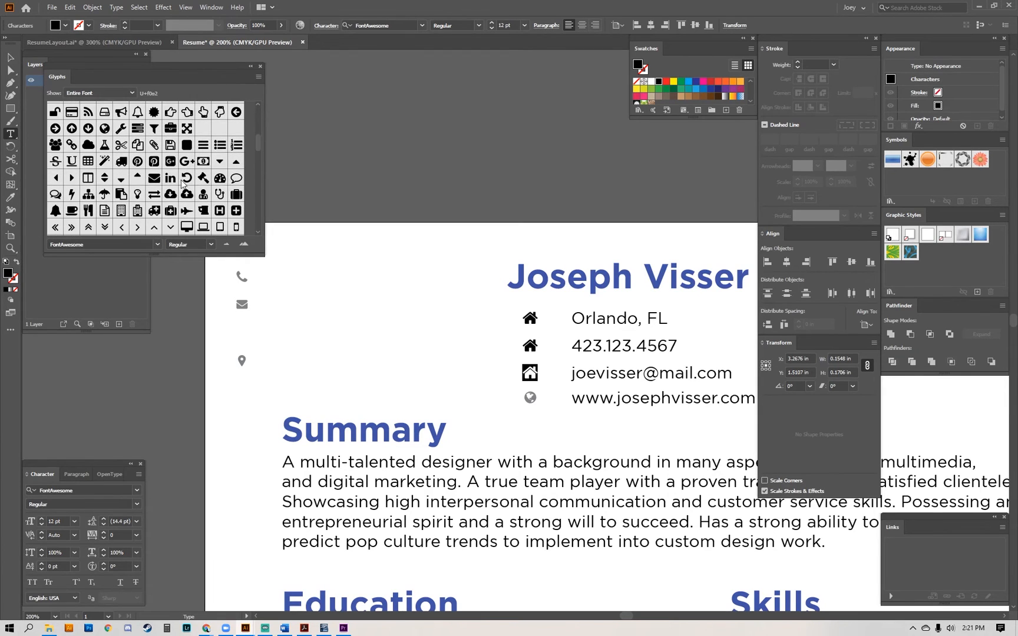
double_click(155, 182)
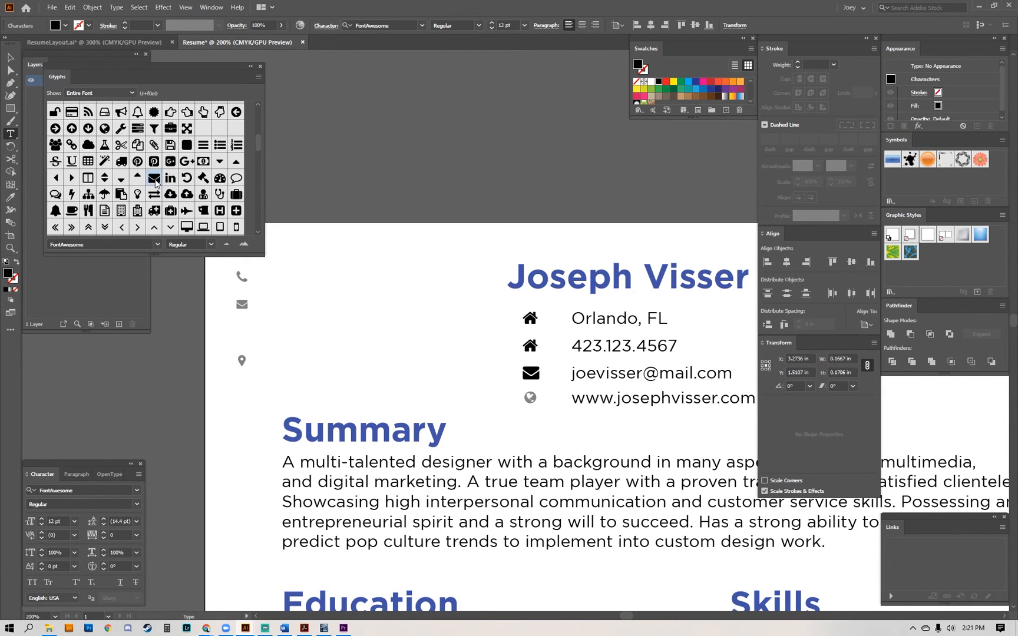
Replace the house icon beside the phone line with the FontAwesome phone glyph.
double_click(530, 346)
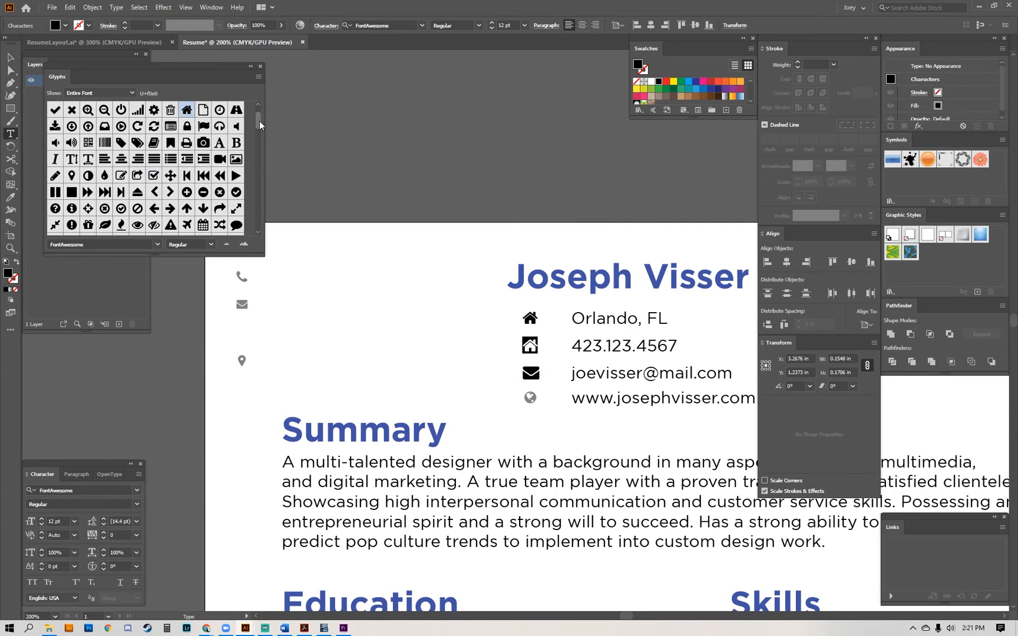
drag(260, 124, 261, 138)
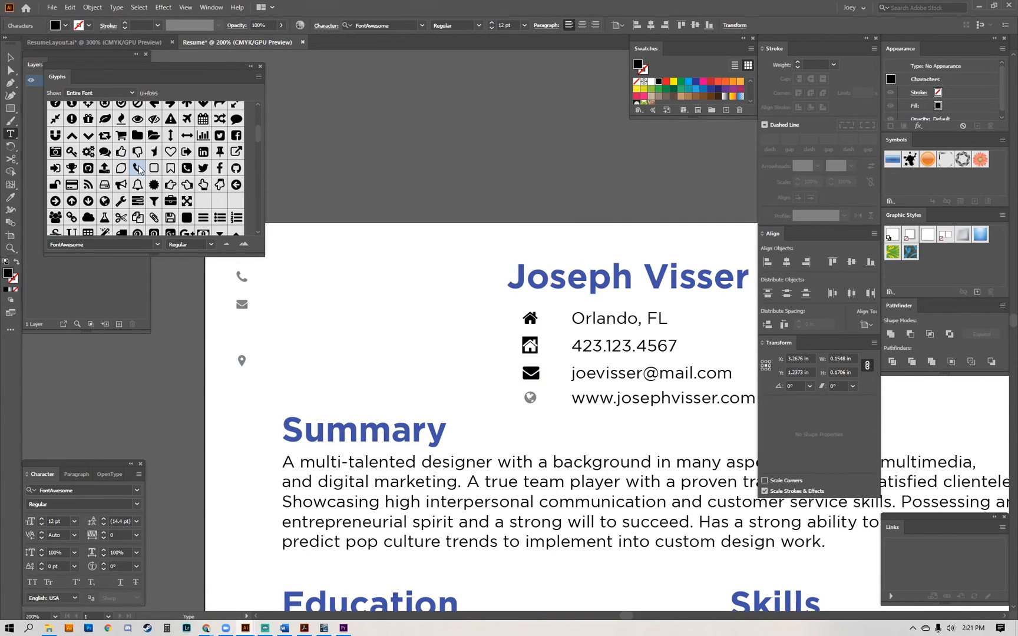
double_click(139, 170)
key(Escape)
click(370, 323)
Delete the leftover grey phone, envelope and map-pin icons near the page's upper-left corner.
drag(316, 334, 331, 365)
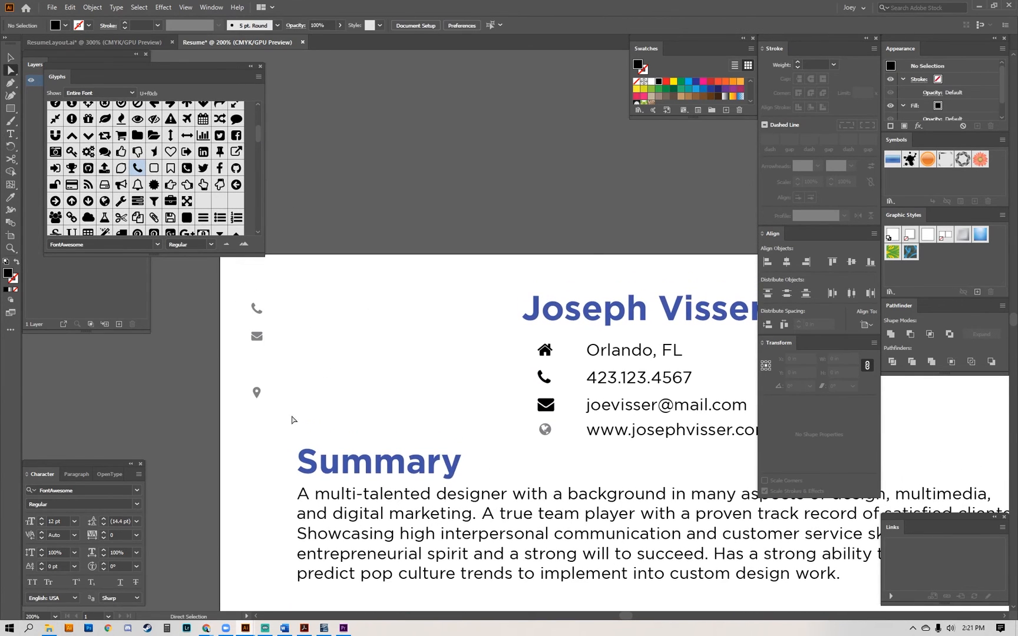
drag(292, 417, 230, 310)
key(Delete)
Select the four contact icons, and duplicate the blue name heading onto the empty area above the page.
drag(554, 384, 334, 346)
drag(294, 301, 337, 407)
drag(266, 368, 322, 382)
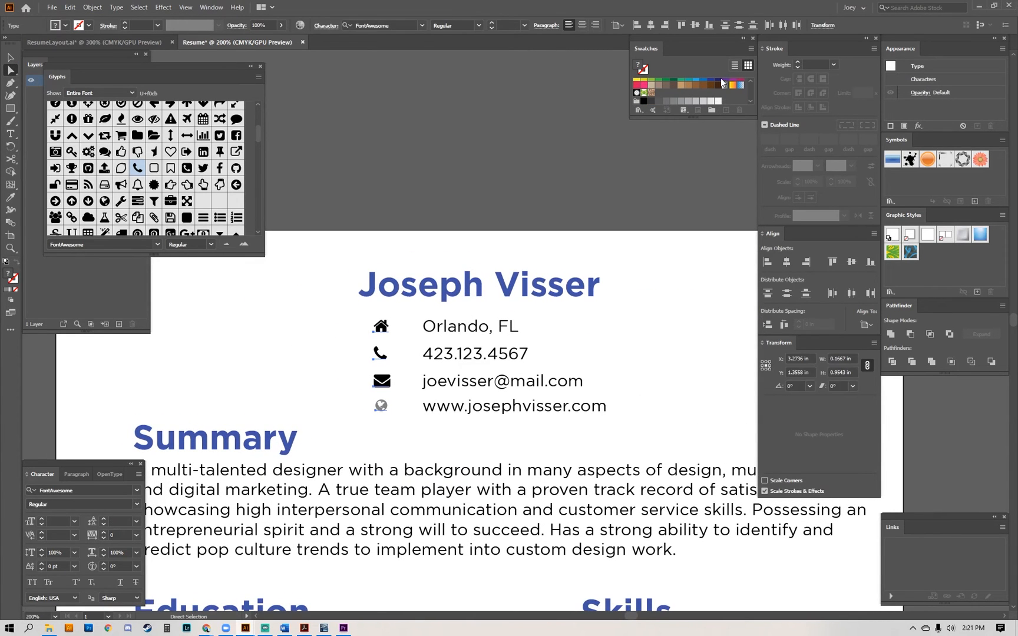
click(473, 287)
drag(429, 171, 732, 104)
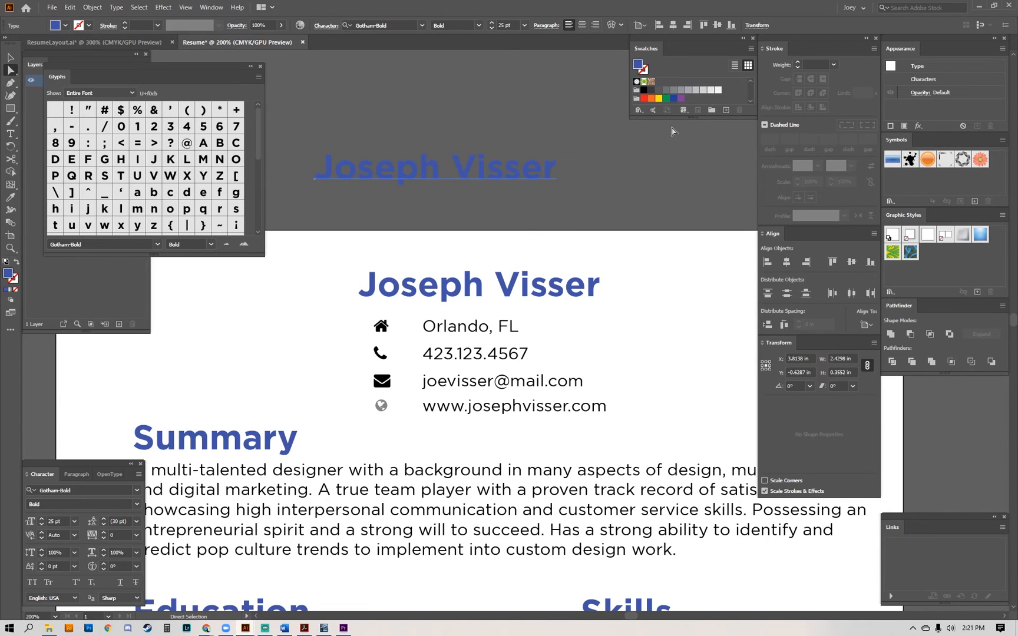
Convert the duplicated name heading above the page to outlines and save its fill colour as a global swatch named blue.
scroll(416, 184, up, 1)
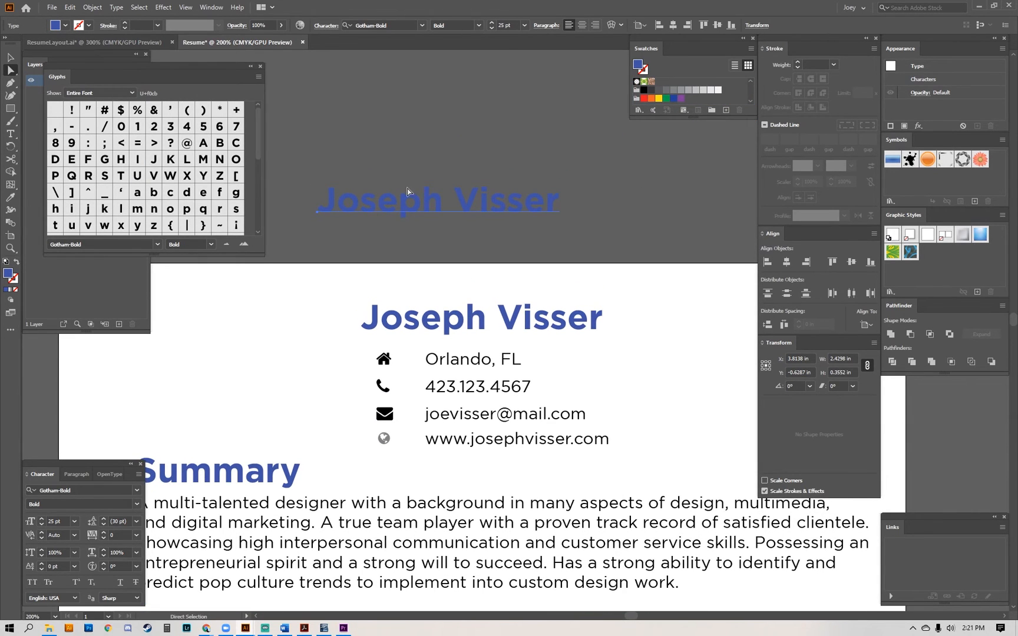
key(v)
key(ctrl+shift+o)
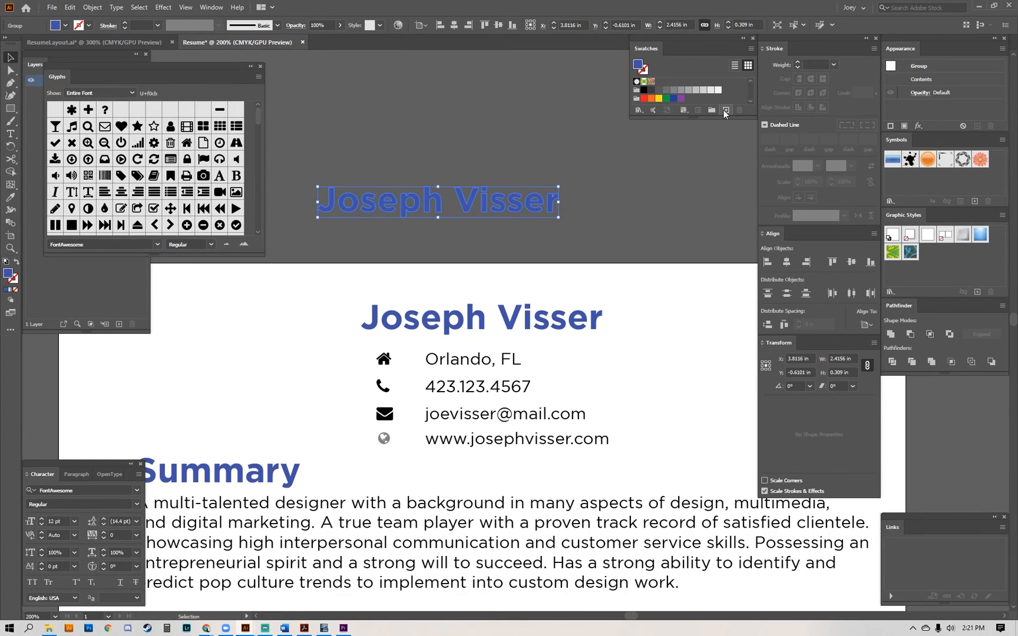
click(725, 111)
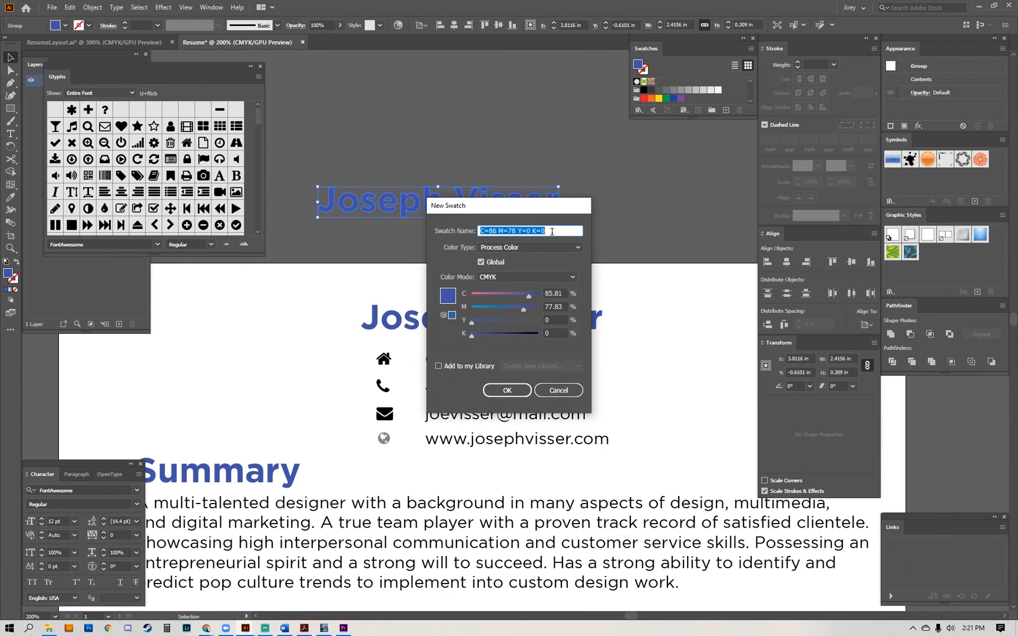
text(blue)
key(Return)
click(670, 191)
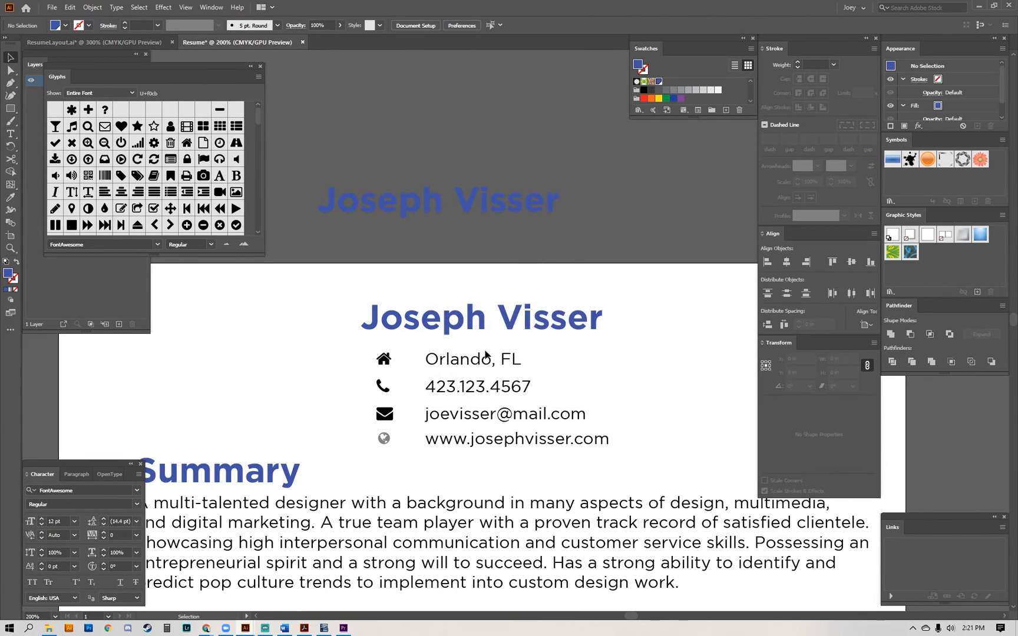
Fill the four contact icons with the saved blue swatch.
click(383, 359)
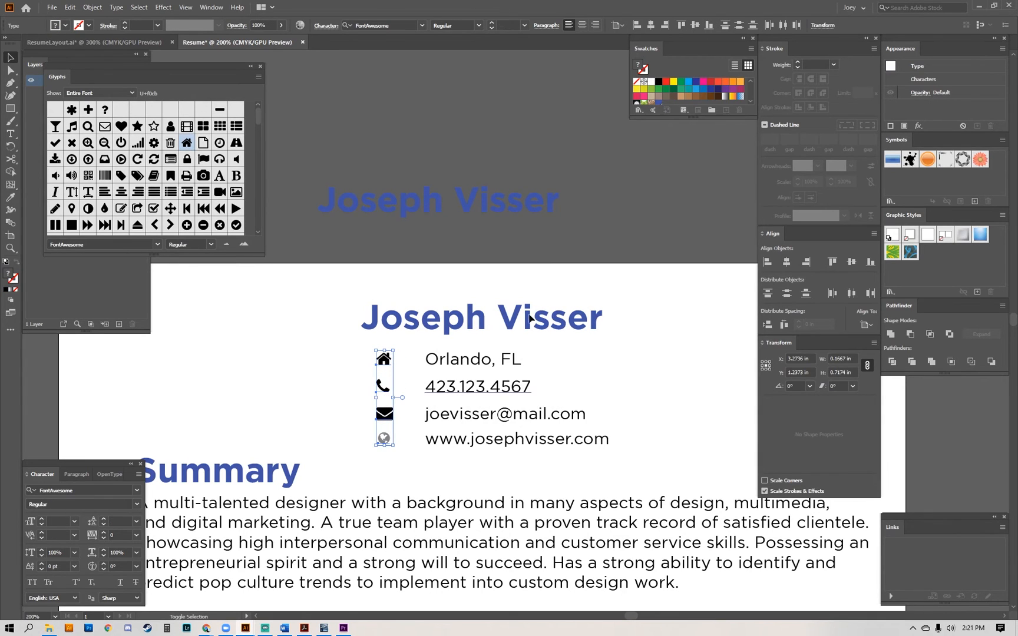
click(751, 101)
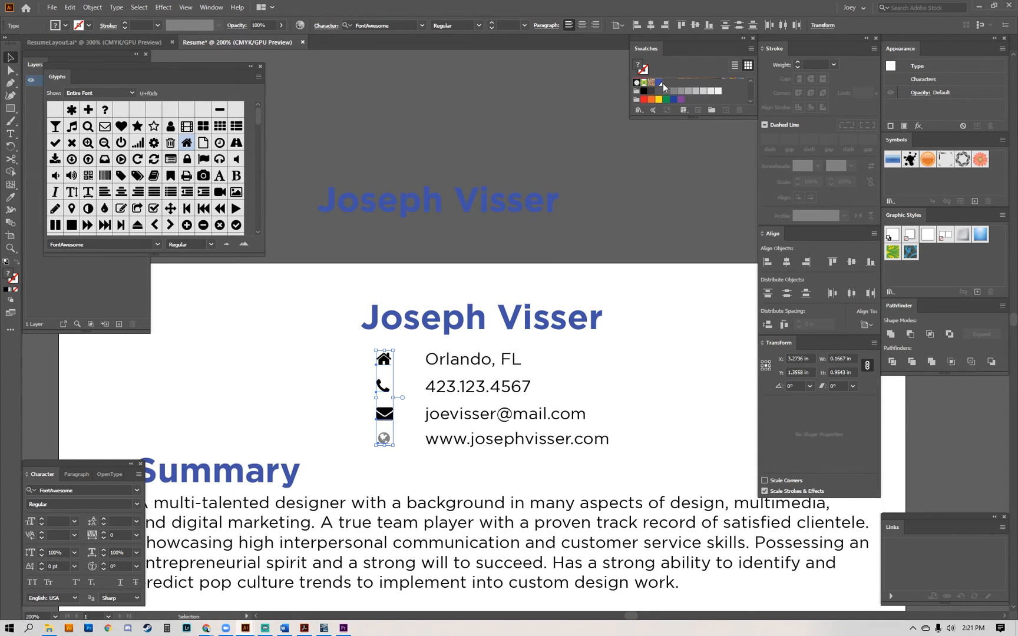
click(660, 83)
drag(393, 350, 471, 265)
key(ctrl+z)
click(305, 379)
key(a)
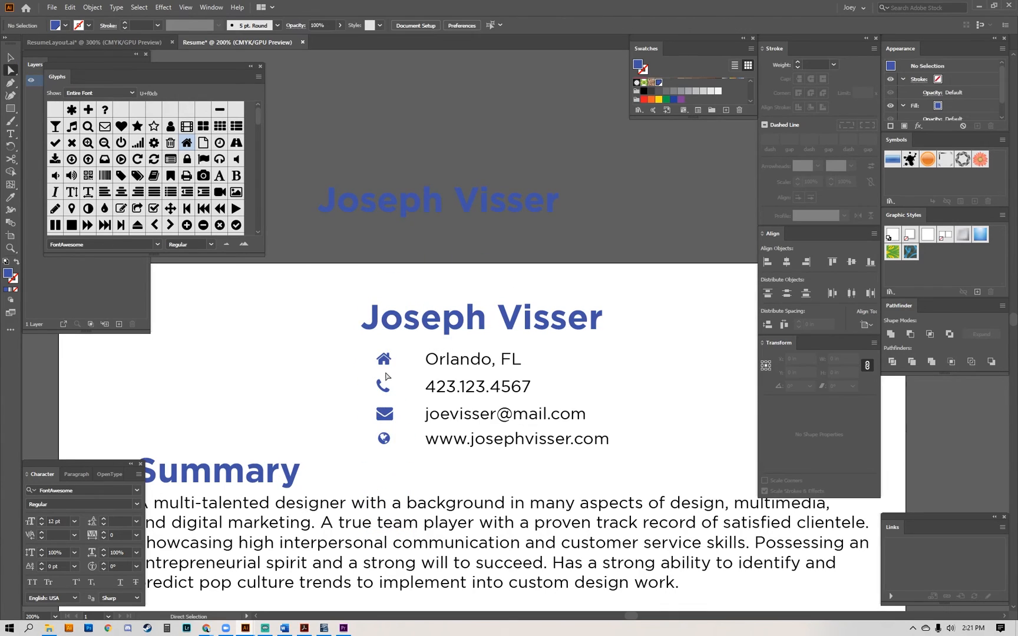
Copy the hex code of the grey Career Advisor job-title line's fill colour.
drag(325, 380, 419, 318)
drag(393, 349, 388, 118)
drag(340, 453, 404, 322)
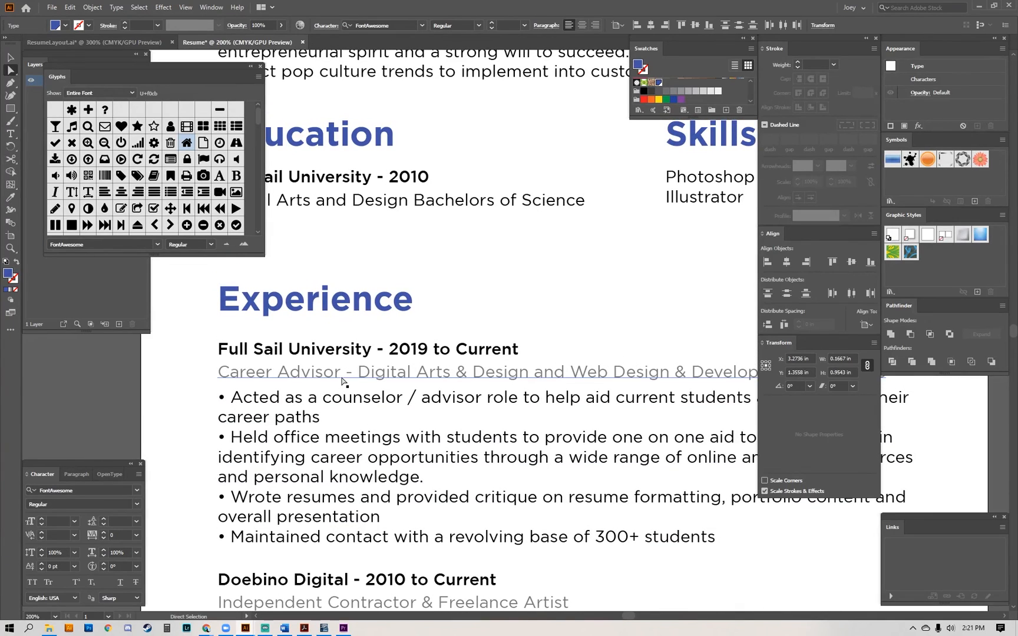
drag(304, 373, 318, 285)
key(ctrl+z)
double_click(8, 274)
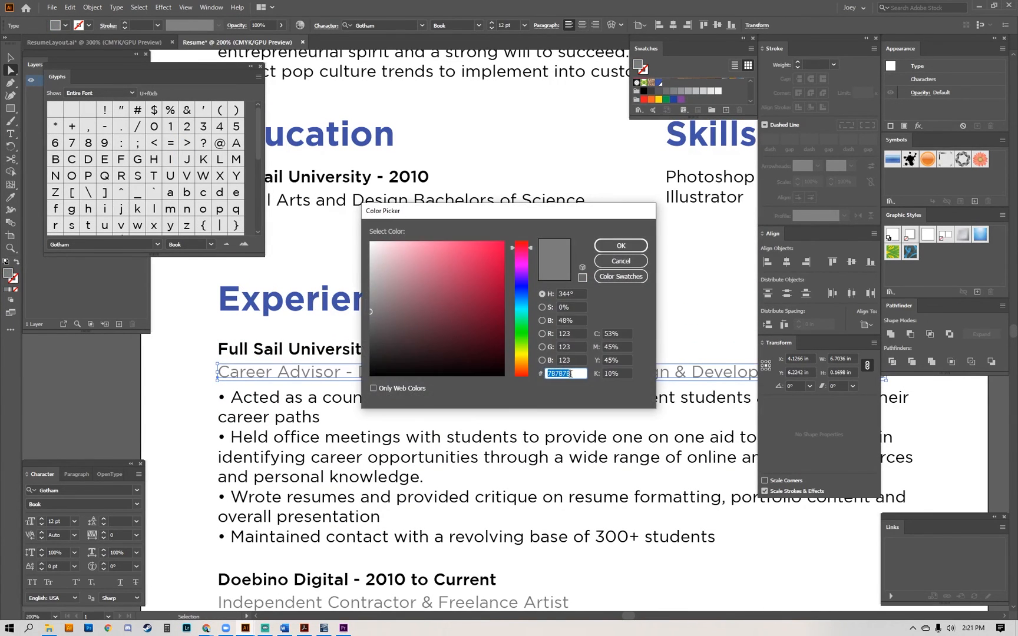
click(621, 261)
Set the fill of the four contact icons to the grey 7B7B7B.
drag(443, 113, 425, 351)
click(441, 264)
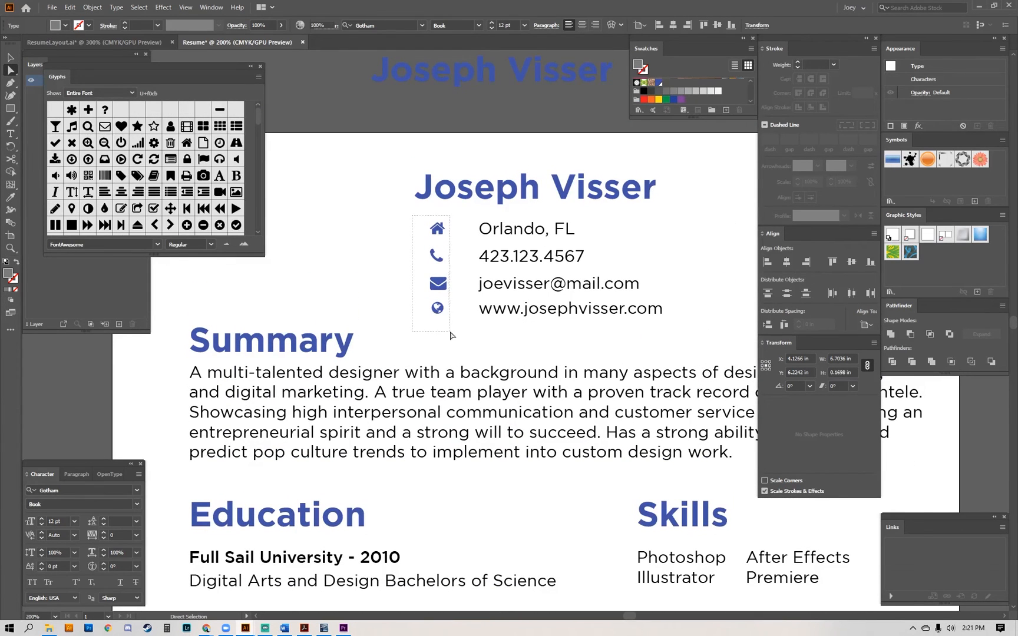
double_click(9, 273)
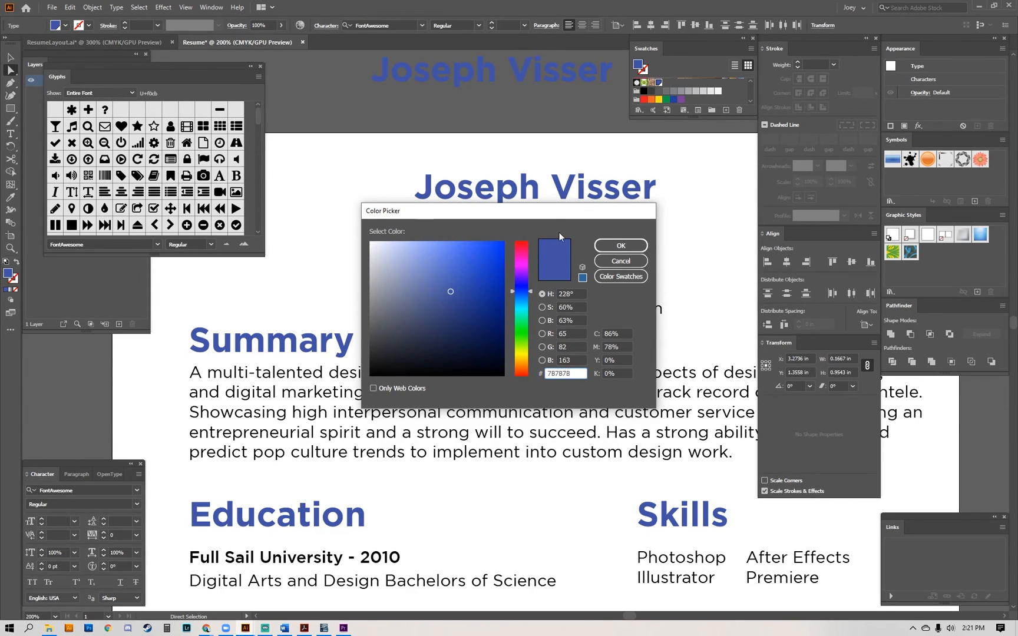
key(Tab)
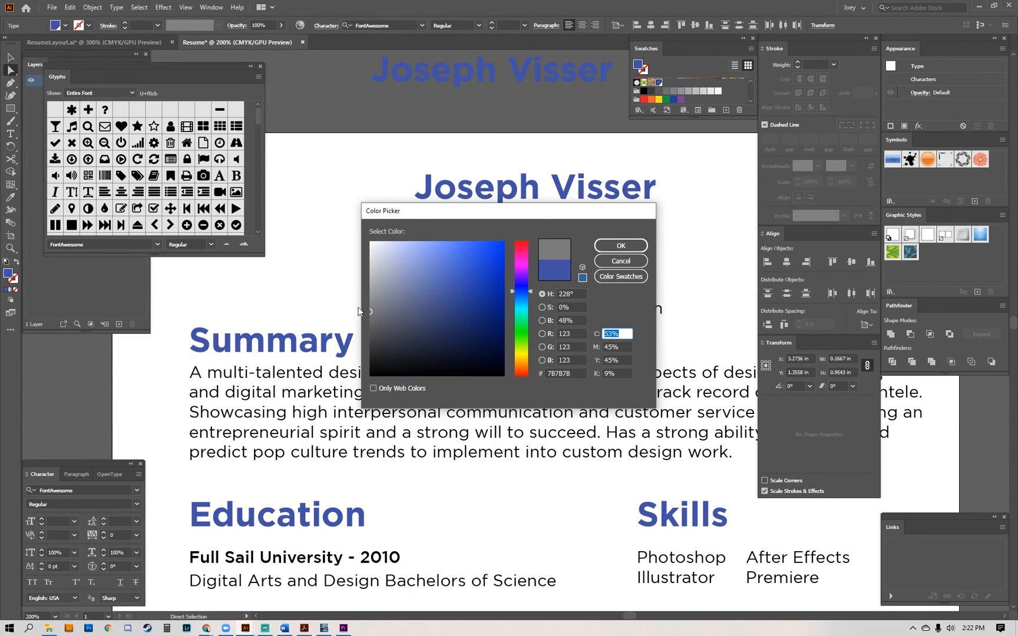
click(612, 247)
key(space)
drag(387, 231, 388, 261)
click(377, 252)
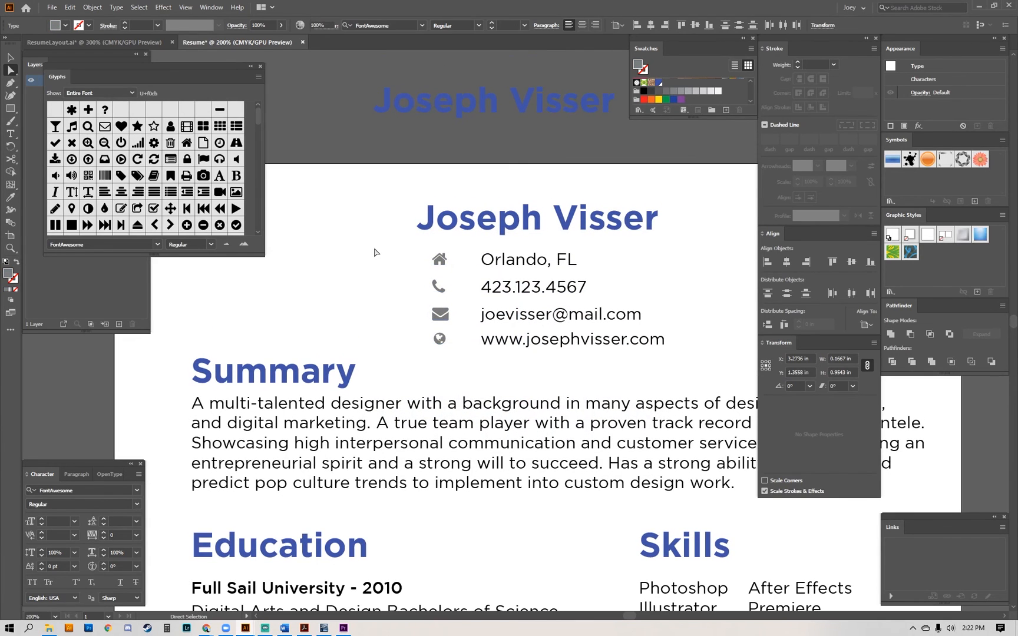
Close the glyph browser and delete the outlined duplicate of the name heading above the page.
click(260, 67)
key(space)
drag(401, 122, 344, 147)
drag(300, 91, 454, 165)
key(Delete)
click(413, 80)
drag(413, 80, 557, 214)
key(Delete)
Review the whole résumé page at 100% from the header down to the last Experience entry.
key(space)
drag(406, 387, 438, 307)
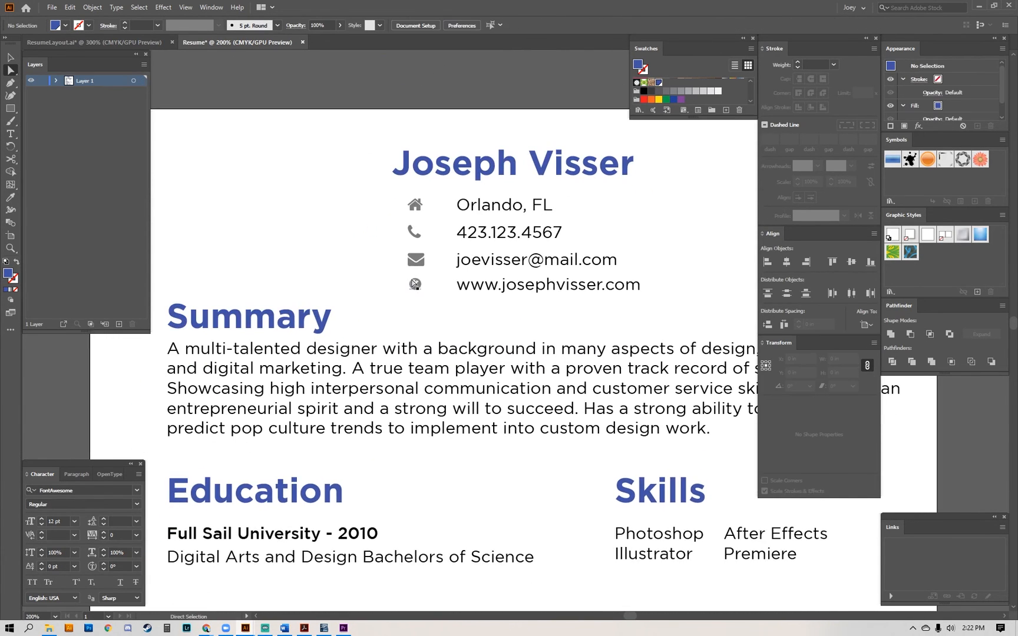
key(ctrl+minus)
key(ctrl+minus)
key(space)
drag(559, 388, 509, 244)
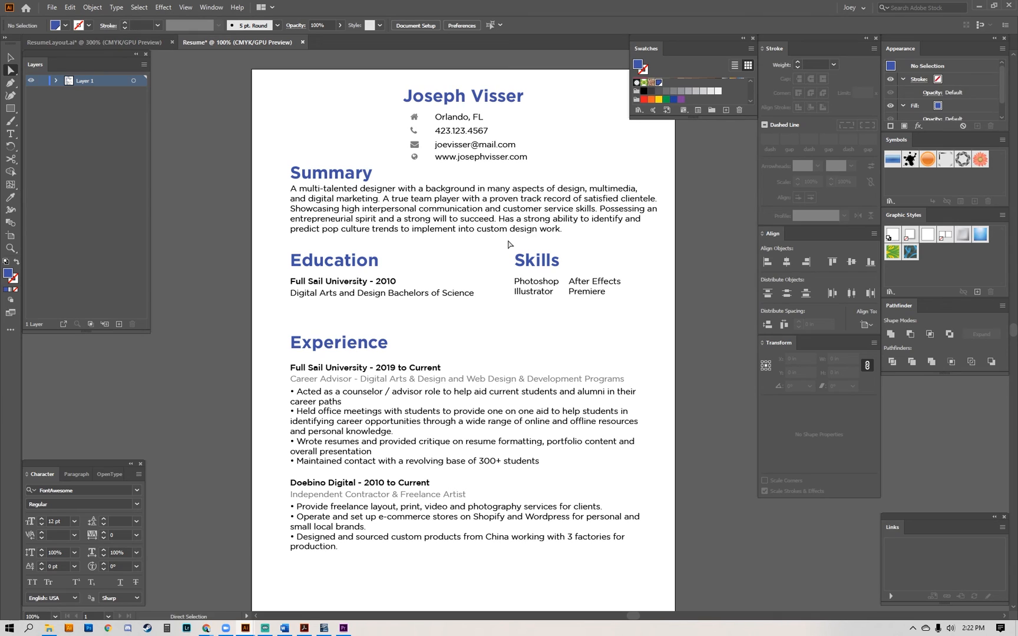
key(space)
drag(697, 184, 660, 182)
drag(434, 358, 473, 338)
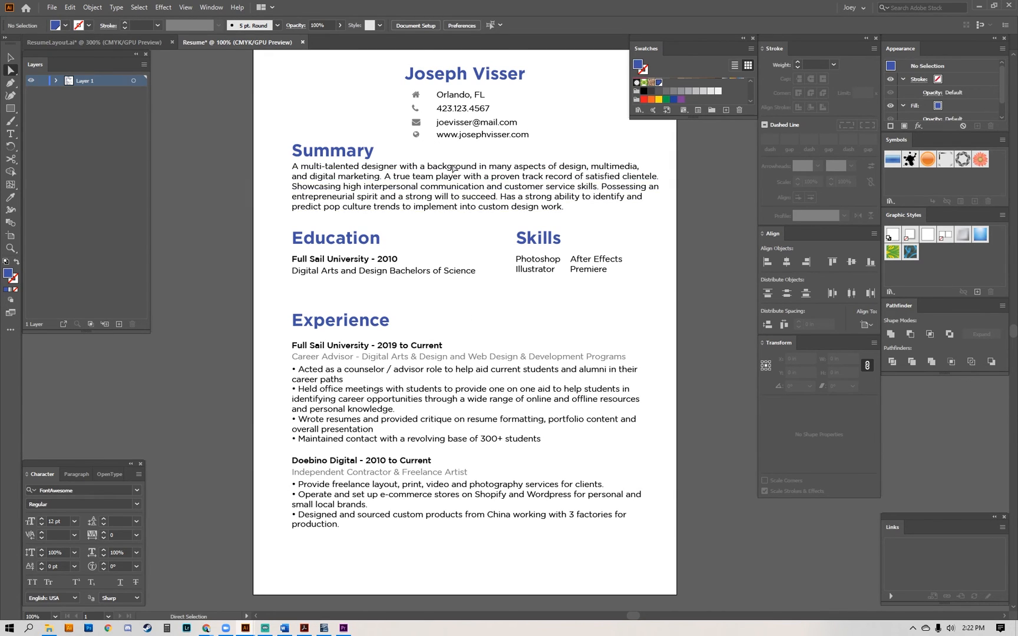
scroll(517, 250, up, 1)
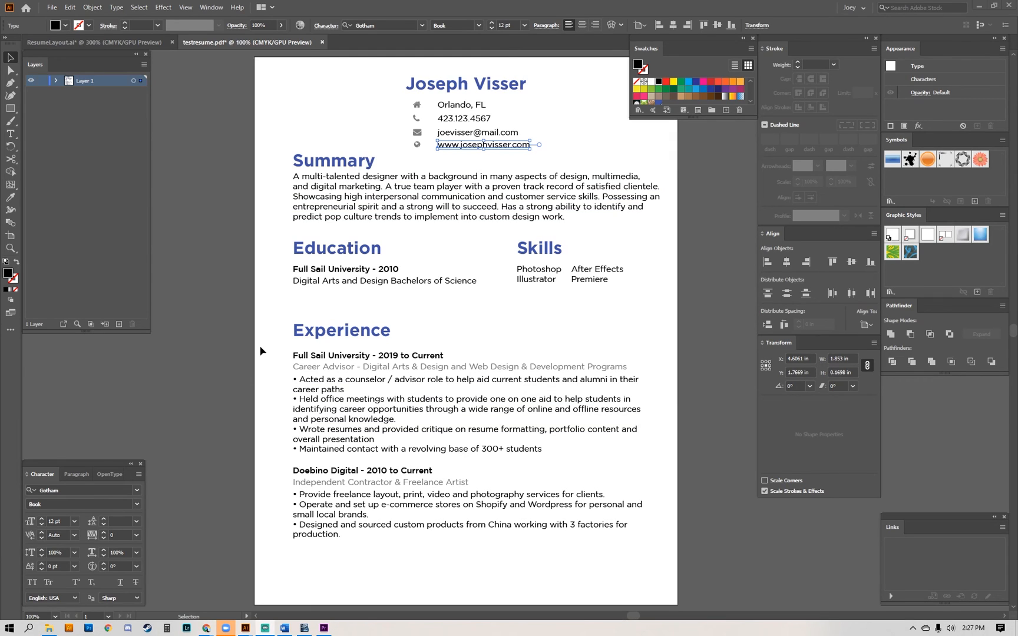
Make a slice from the website line in the header.
click(719, 162)
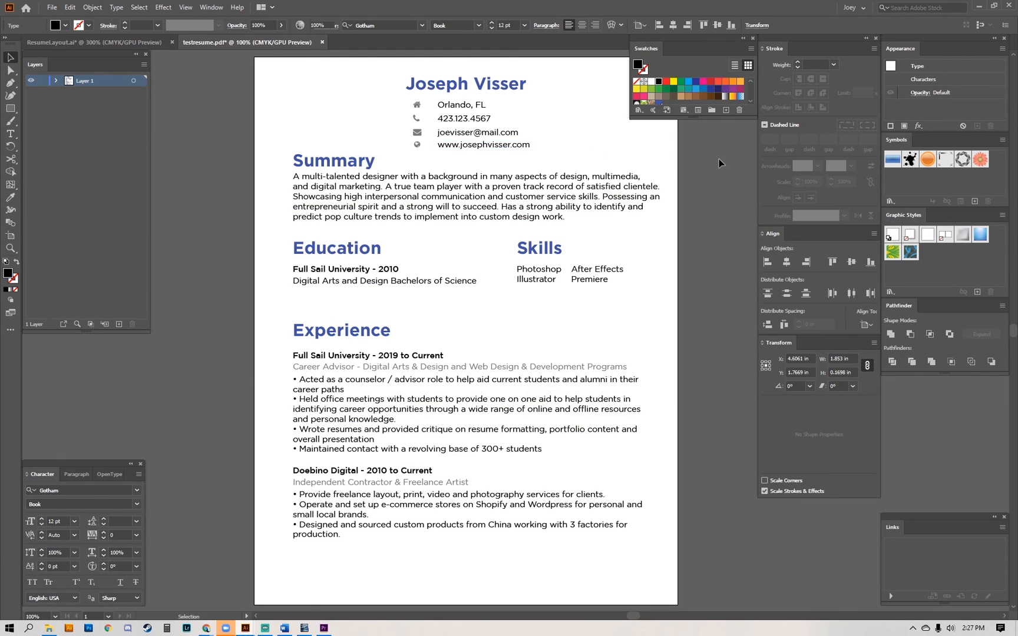
click(490, 146)
click(93, 7)
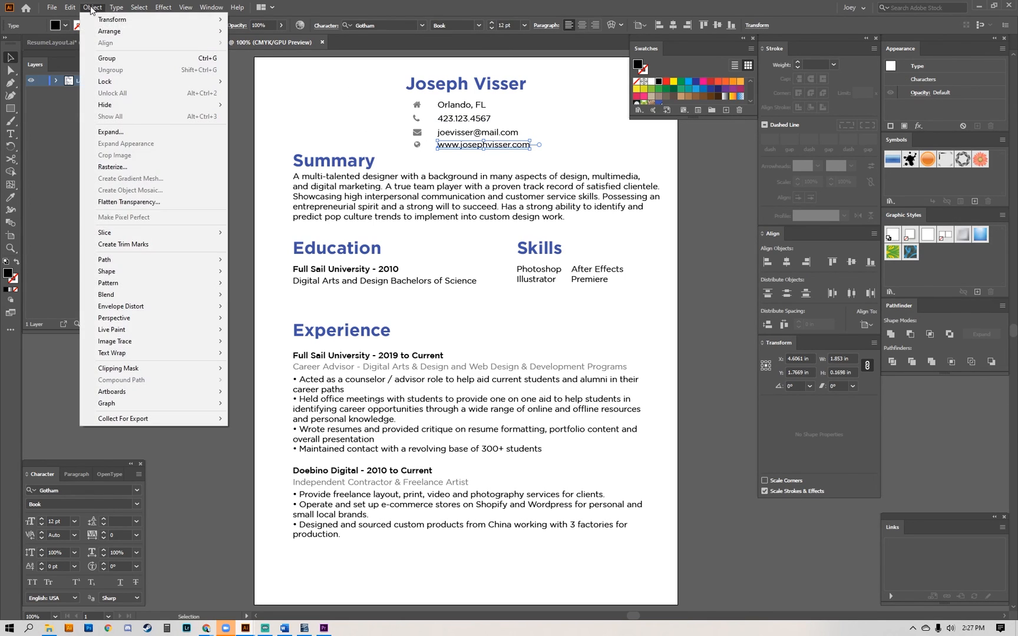
mouse_move(127, 232)
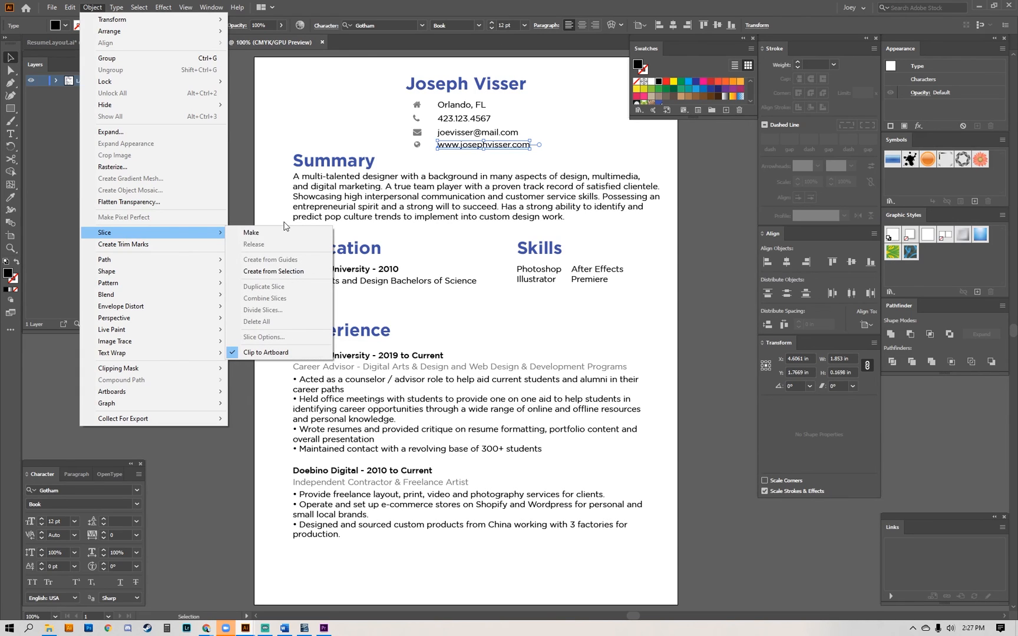
click(250, 233)
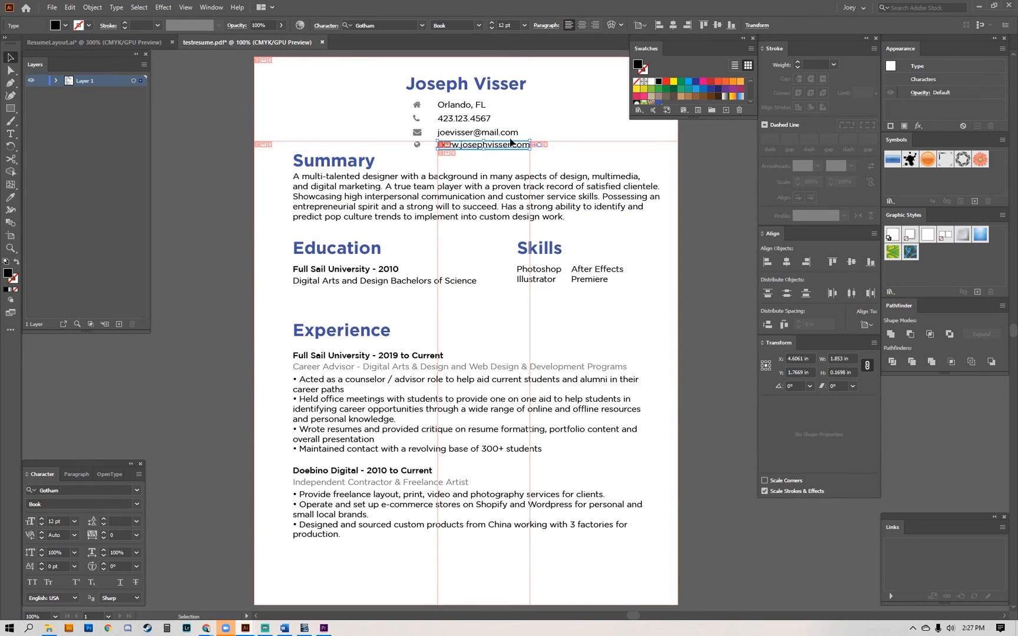
Name the website line's slice Portfolio and set its URL to the website address shown in that line.
double_click(470, 147)
key(ctrl+c)
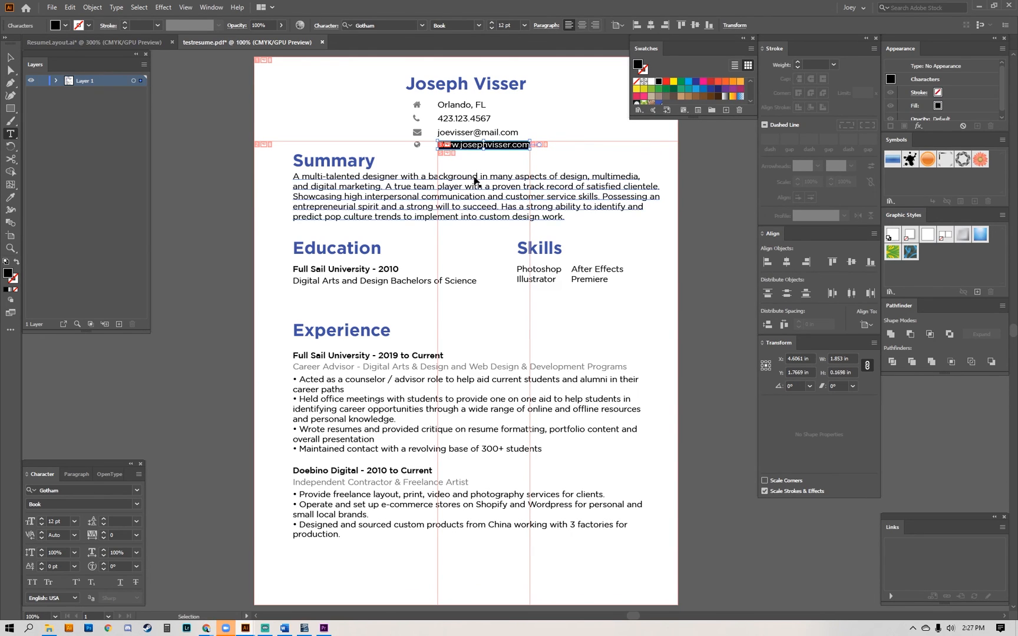
click(98, 7)
mouse_move(130, 234)
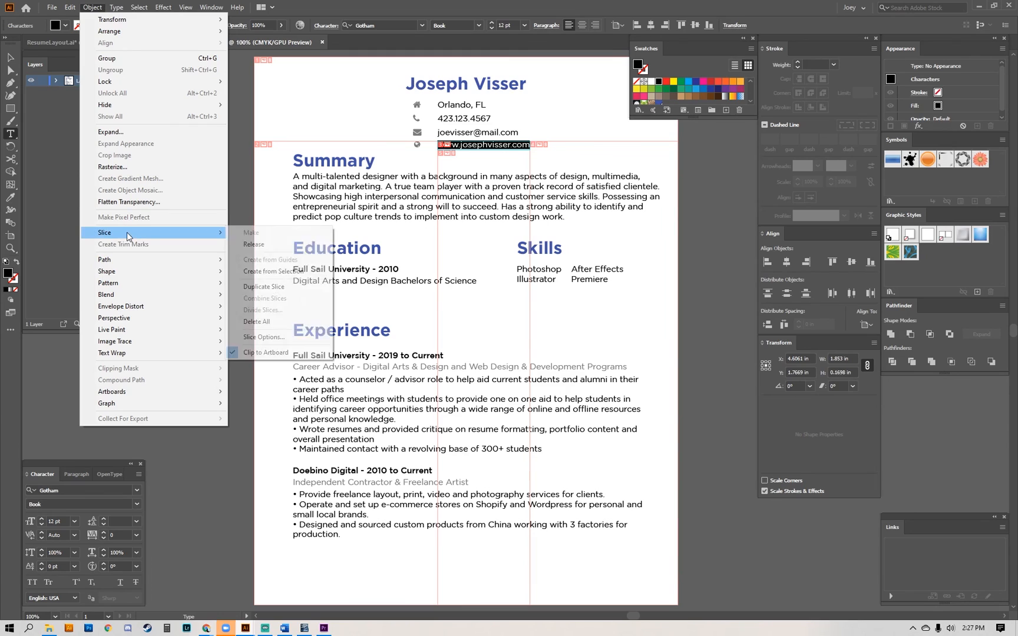
click(269, 339)
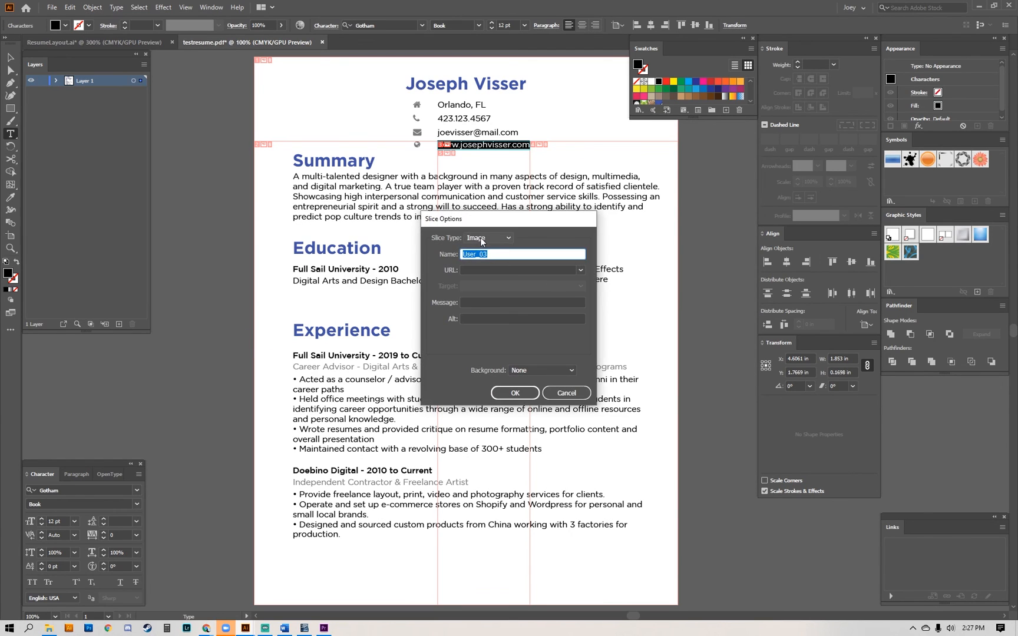
click(483, 241)
click(483, 244)
key(Tab)
text(P)
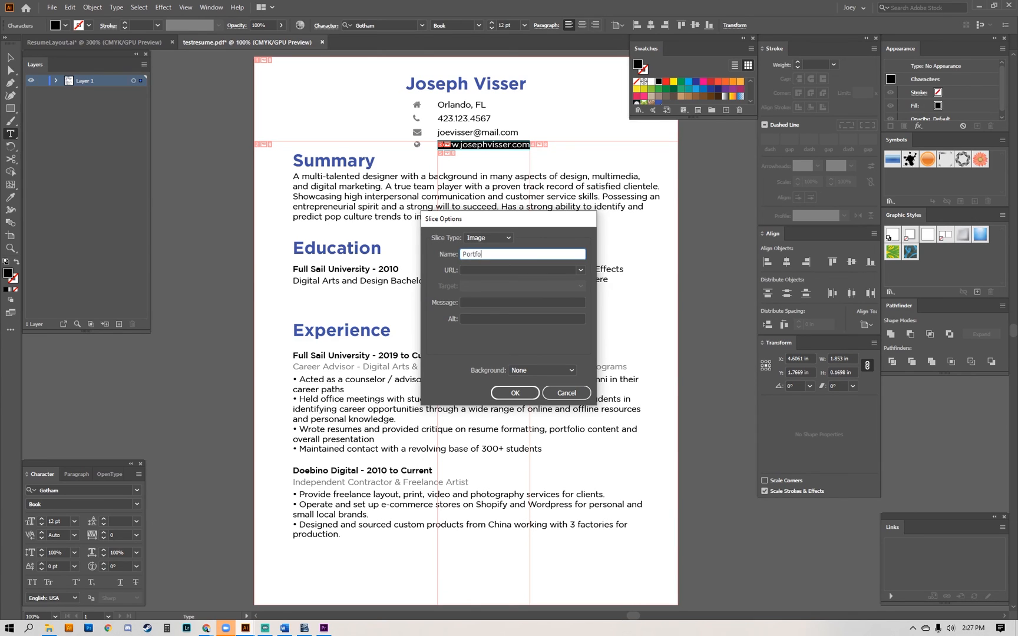
key(Tab)
key(ctrl+v)
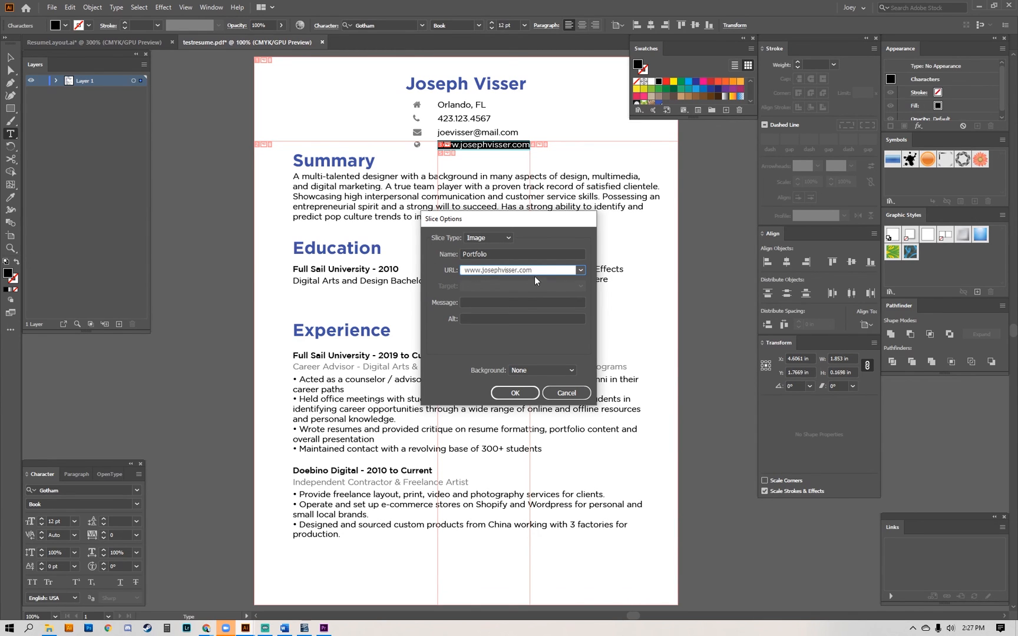
click(515, 393)
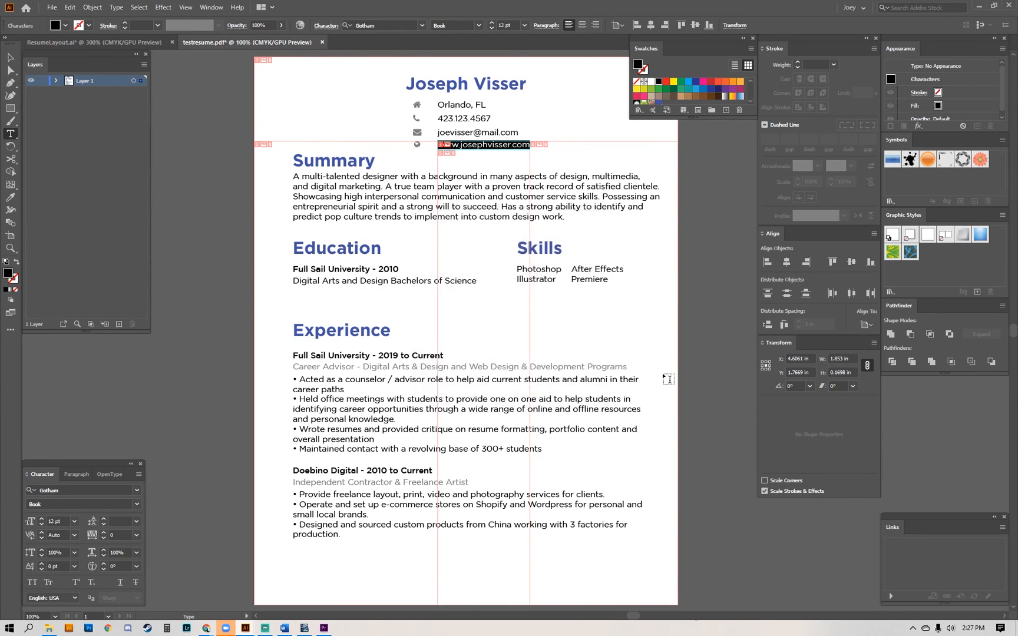
key(Escape)
click(224, 127)
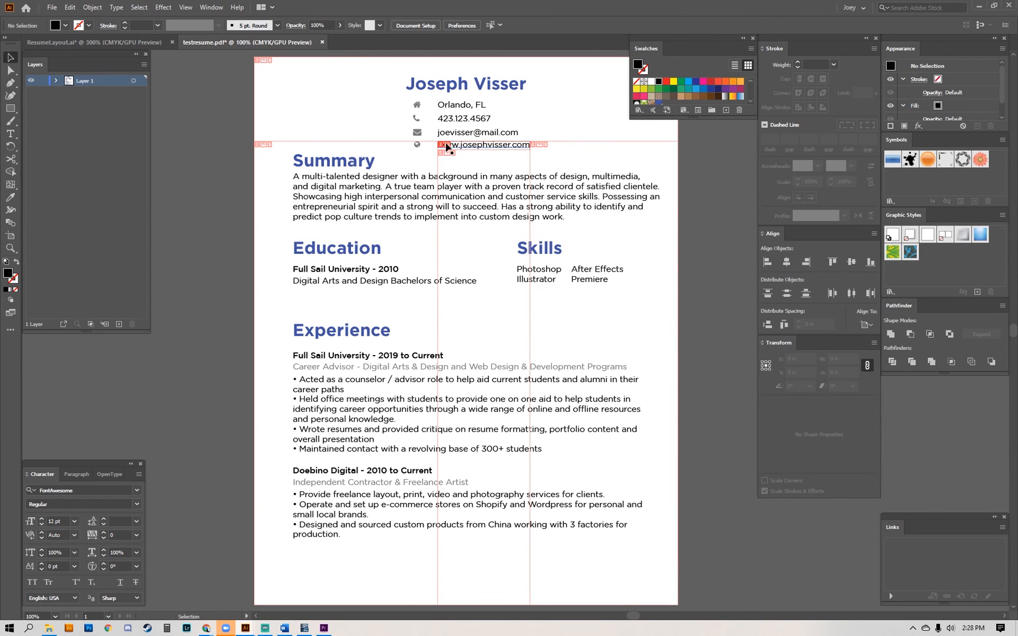
Save the résumé over the existing testresume PDF with the Illustrator Default preset, and check the website link in Acrobat.
key(ctrl+shift+s)
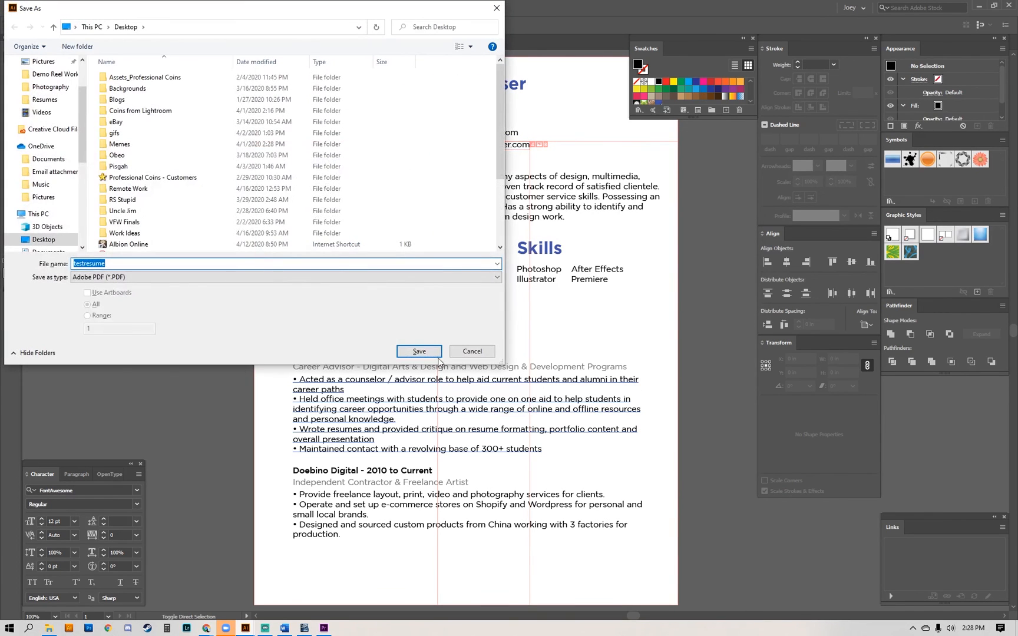
click(418, 352)
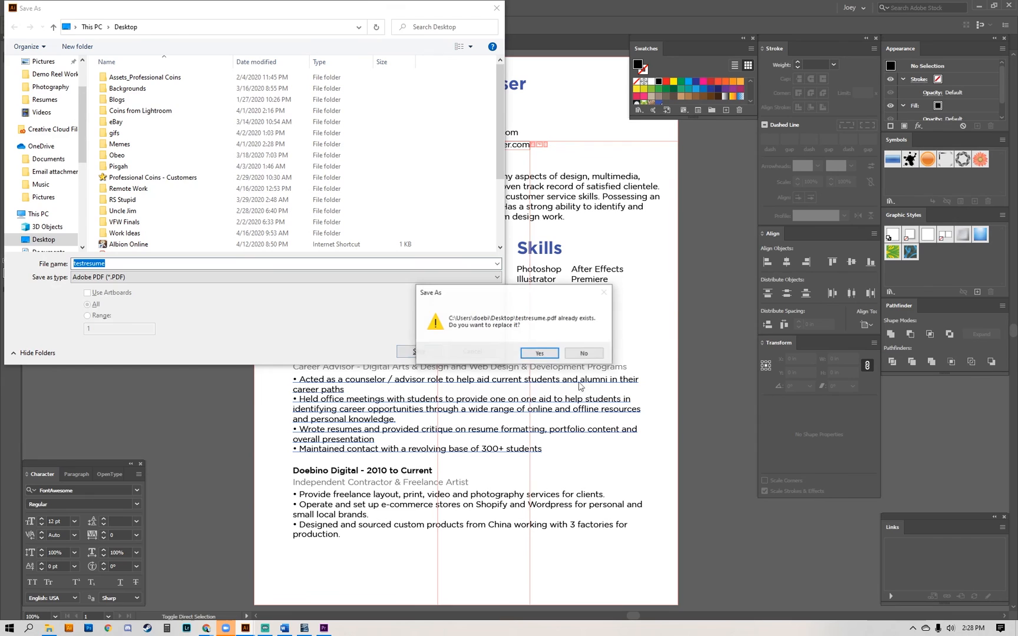
click(539, 354)
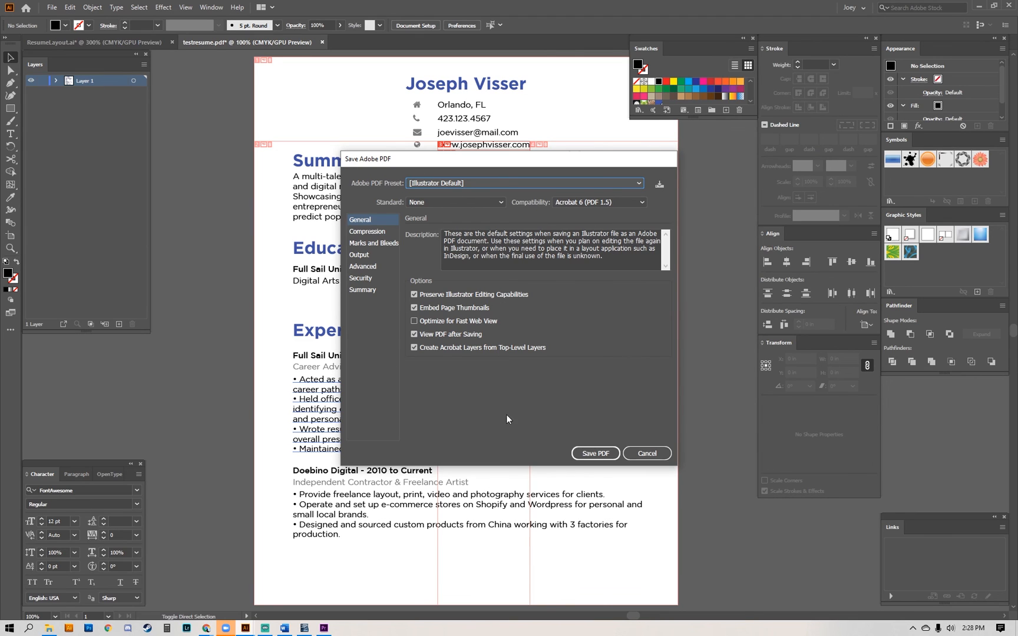
drag(419, 159, 378, 156)
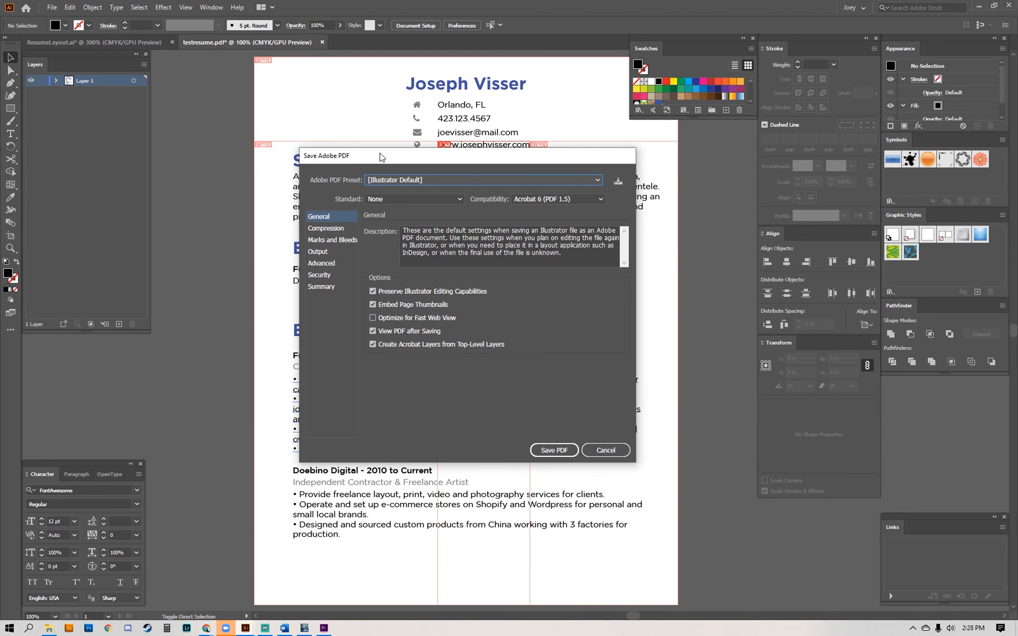
click(553, 450)
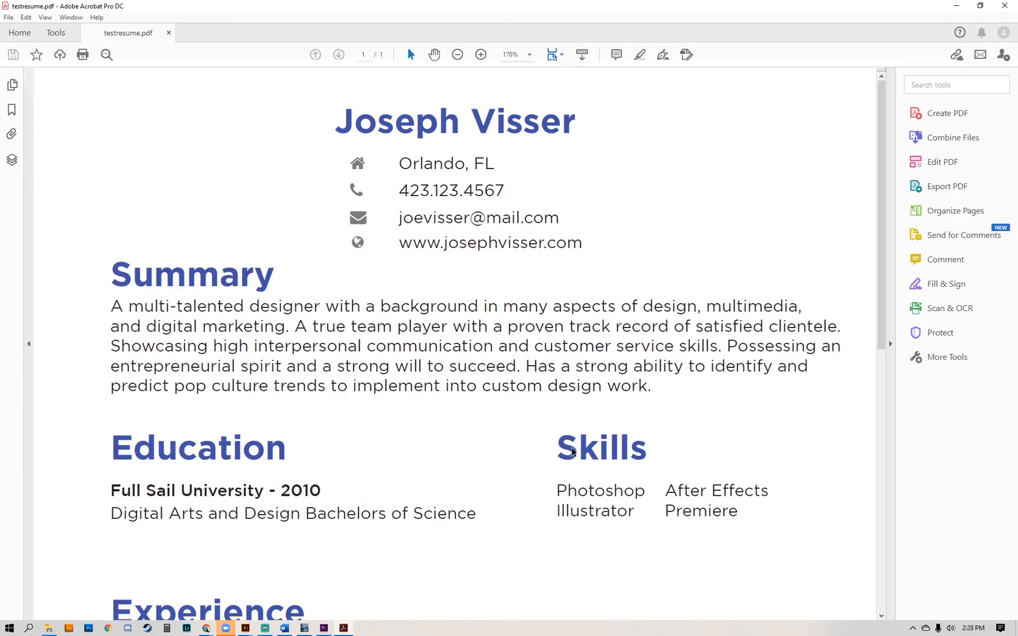
scroll(704, 252, down, 5)
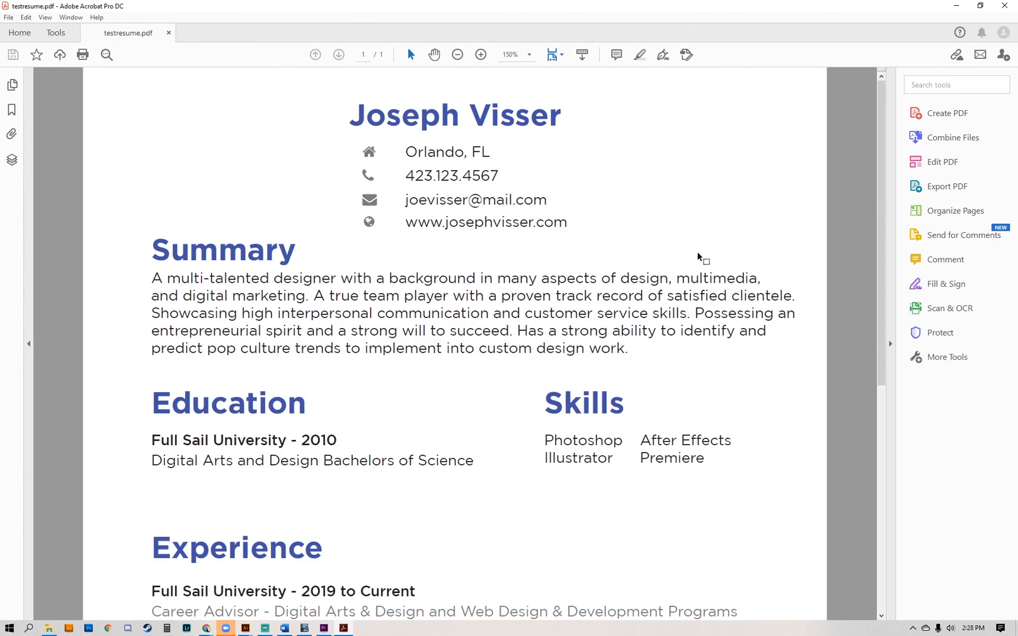
scroll(668, 239, up, 1)
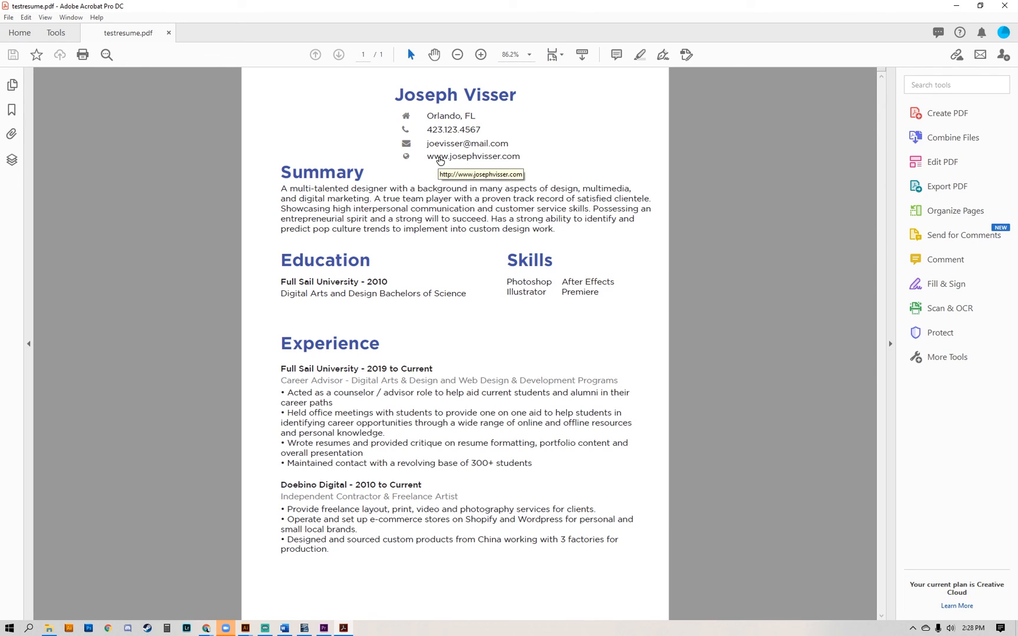
Test the résumé PDF's website link by opening it in the browser, look through the portfolio page, and return to the PDF.
click(439, 160)
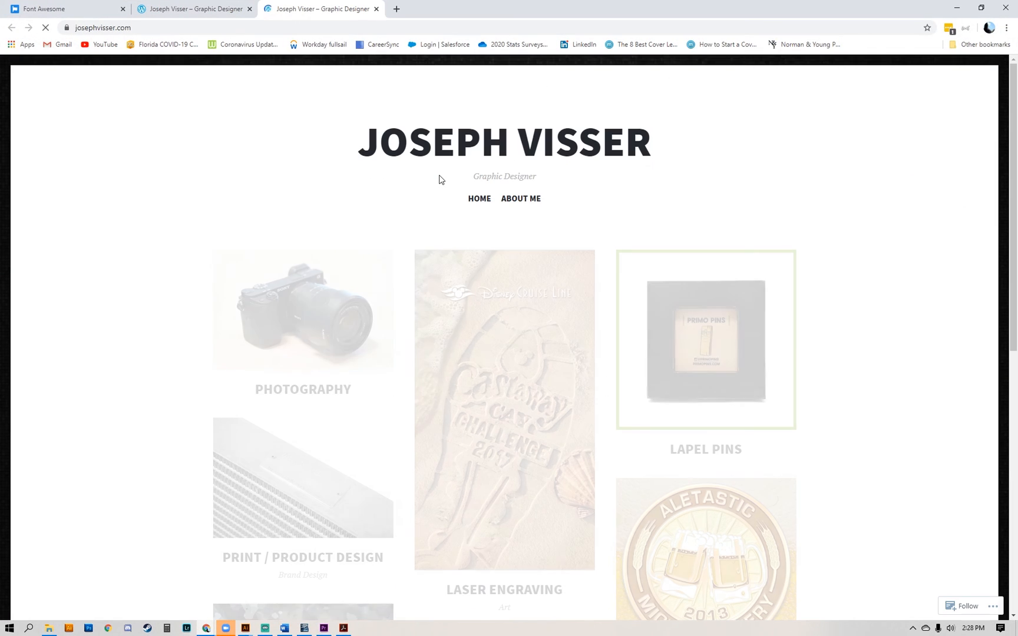
scroll(162, 269, down, 1)
scroll(159, 269, down, 5)
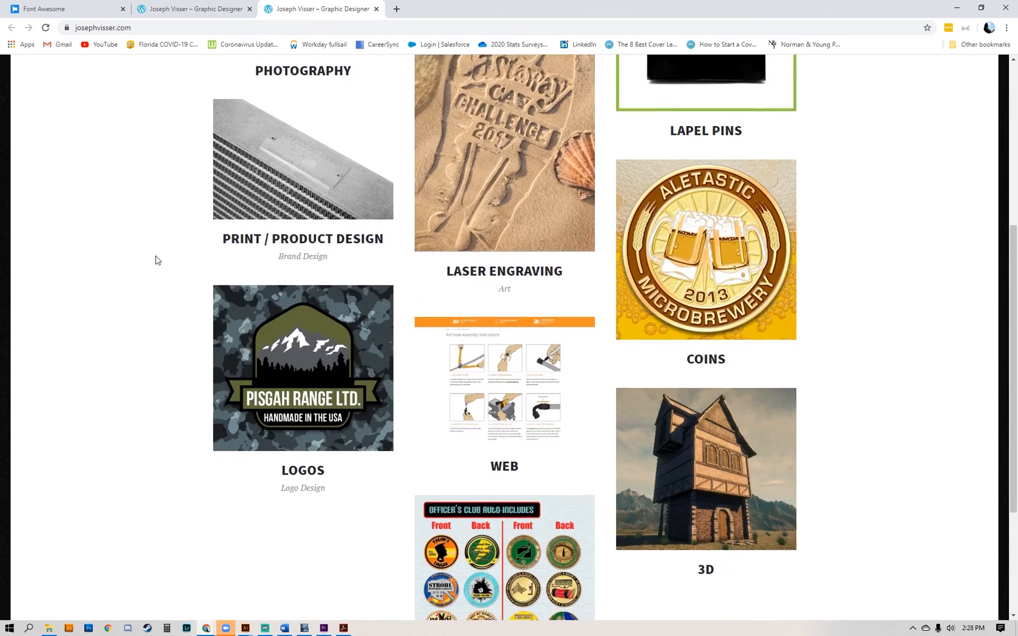
scroll(158, 262, down, 3)
scroll(157, 259, up, 8)
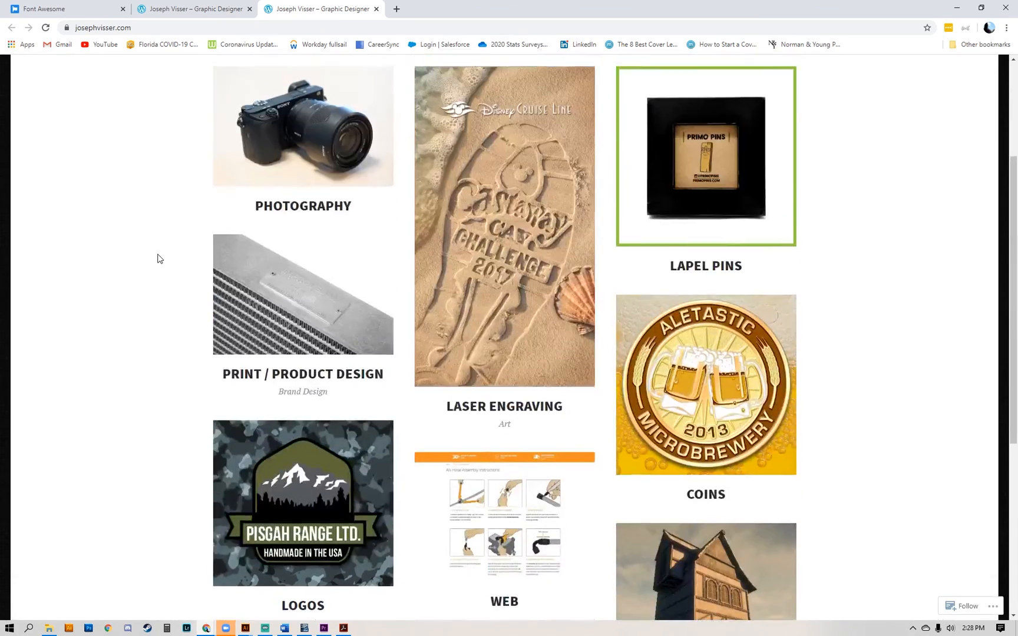
scroll(161, 336, down, 6)
scroll(160, 354, up, 7)
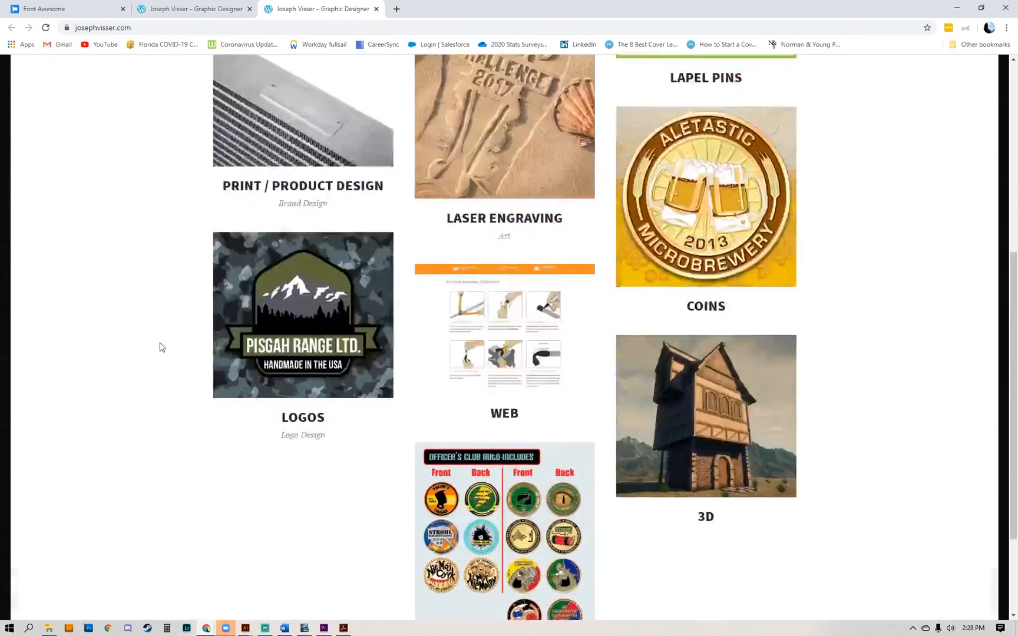
scroll(154, 324, down, 8)
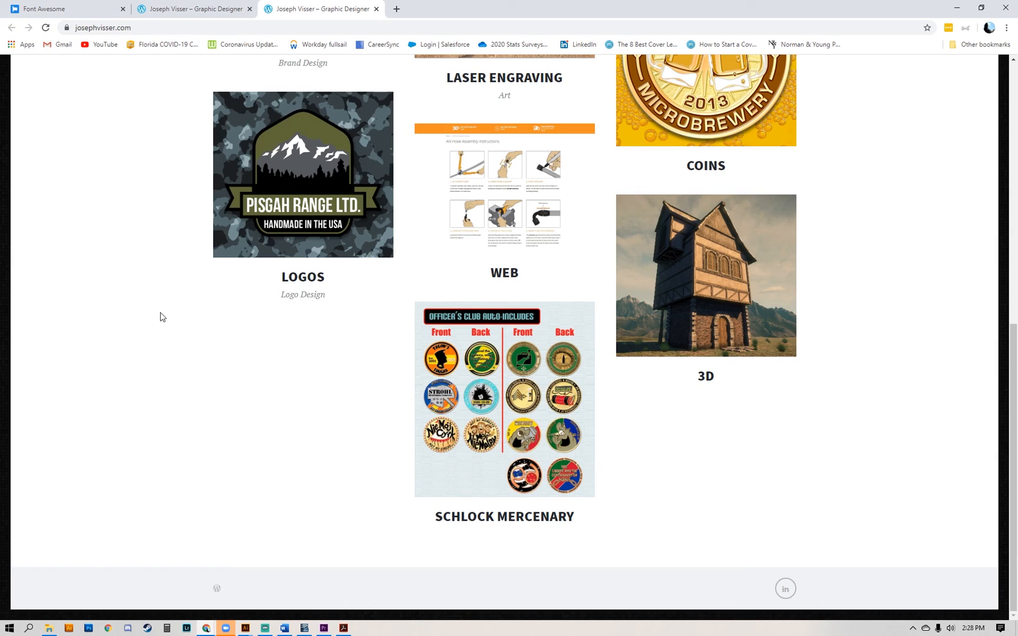
click(957, 7)
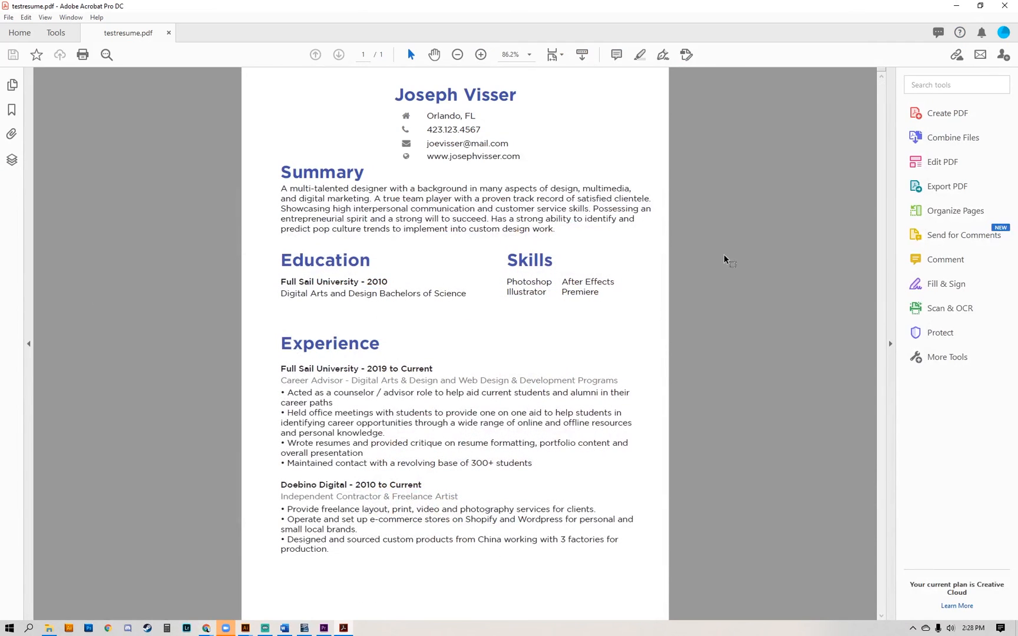